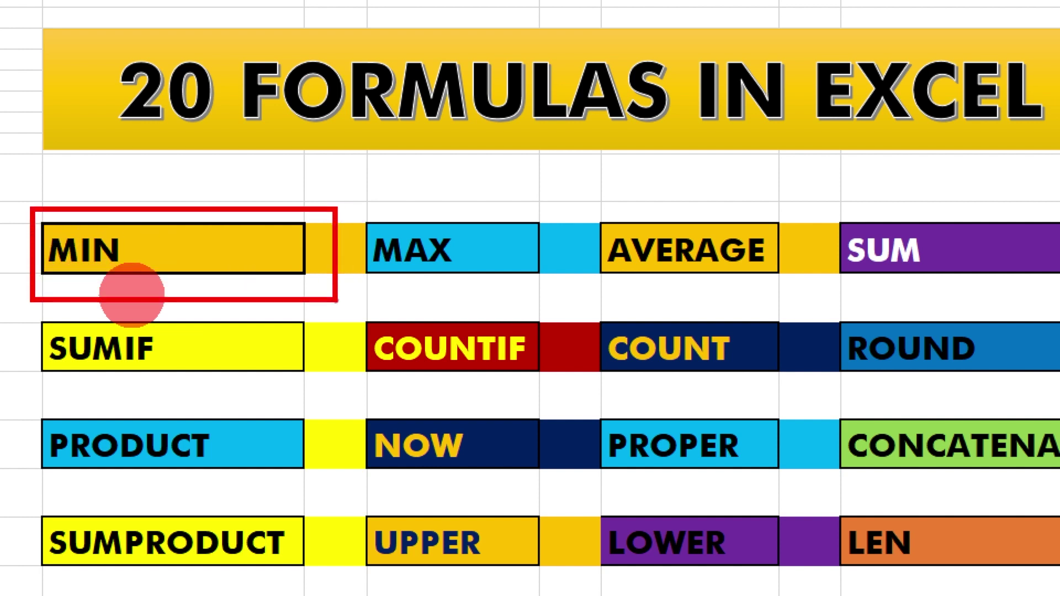
Step: Open the MIN sheet and highlight the Discount (%) values F9:F14
click(132, 294)
click(274, 287)
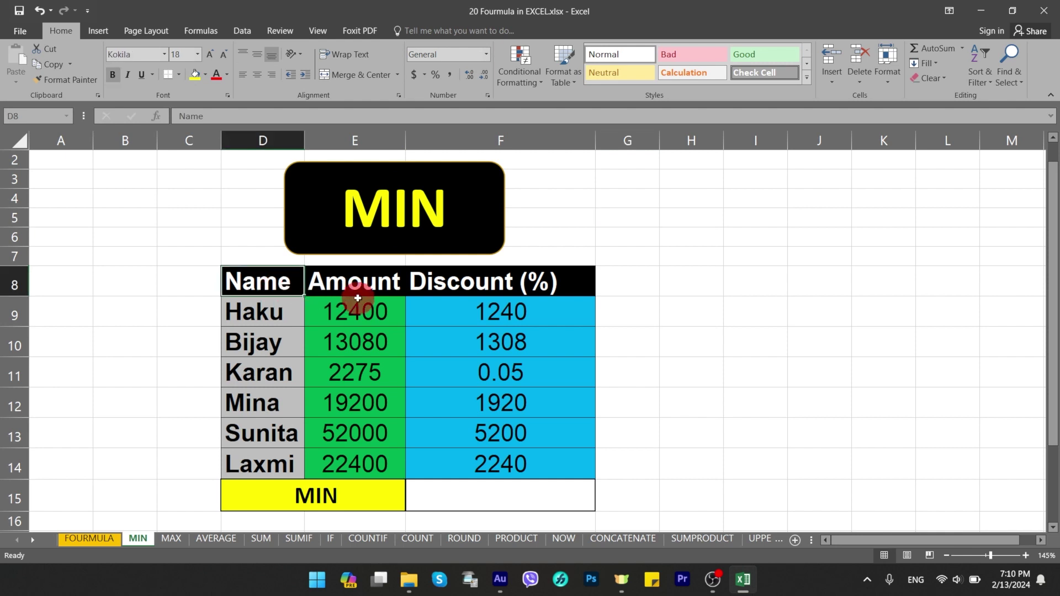
click(474, 282)
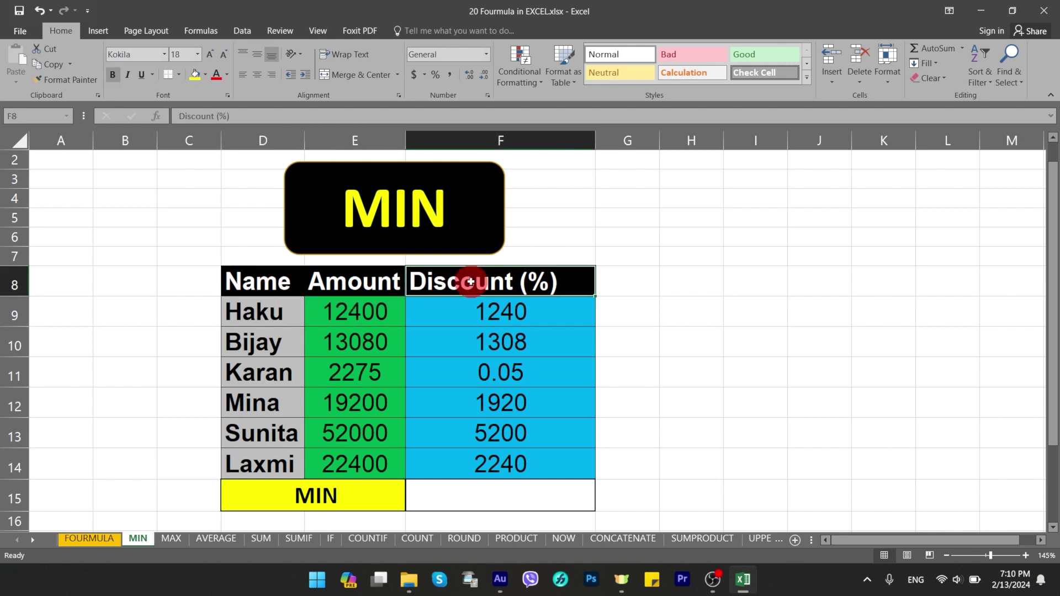
drag(520, 311, 525, 455)
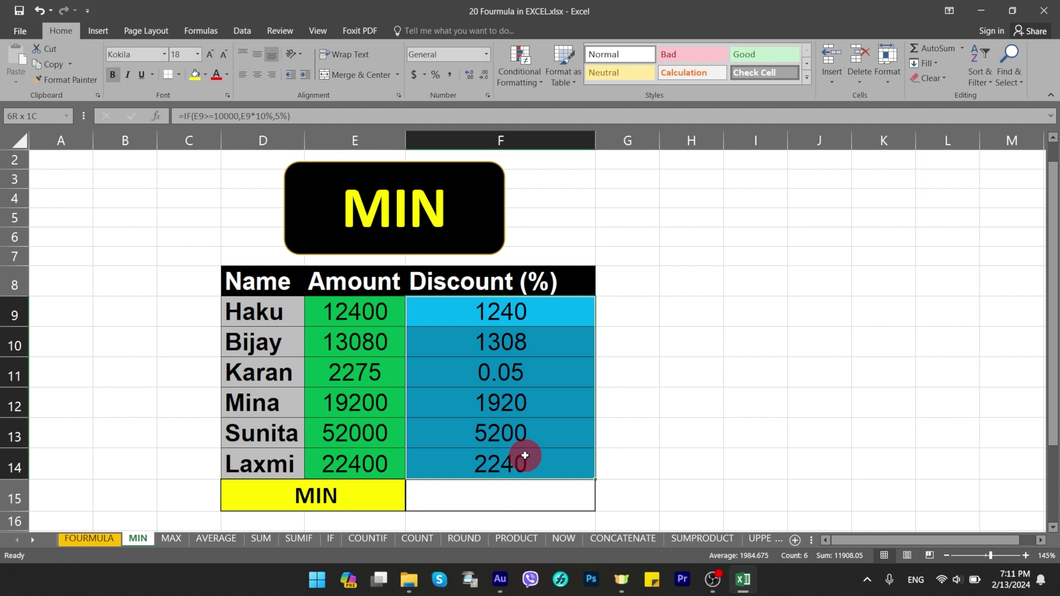
drag(525, 455, 525, 456)
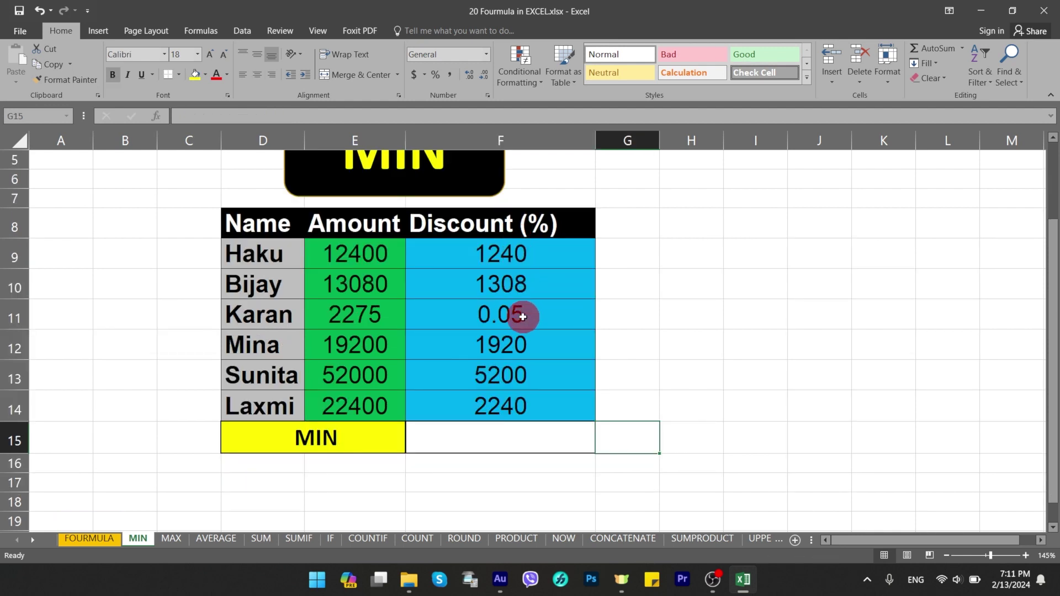
Step: Enter =MIN(F9:F14) in G15 to show the lowest discount, 0.05
click(702, 444)
click(632, 445)
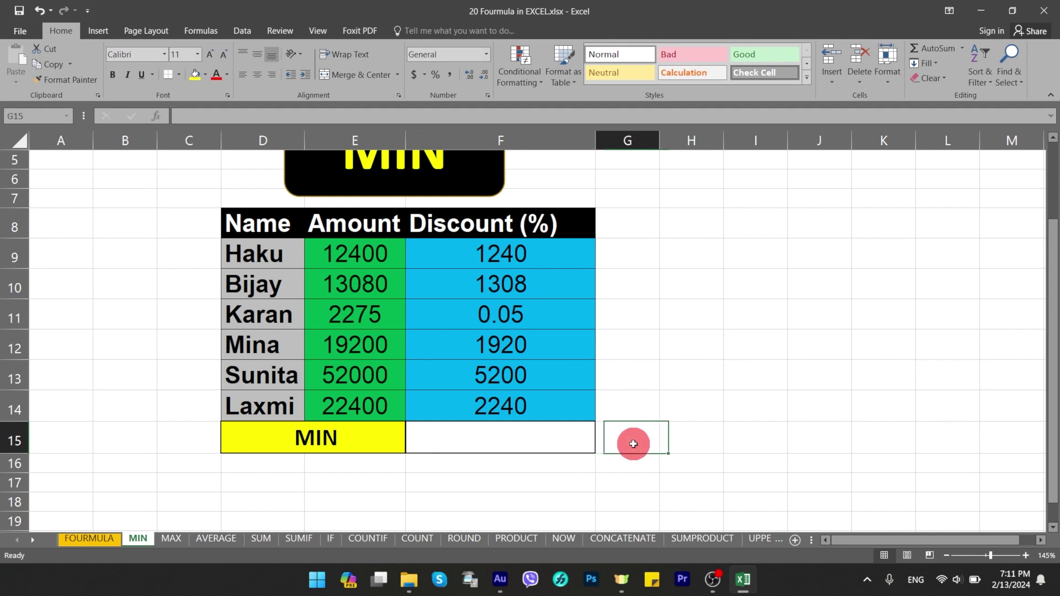
text(=)
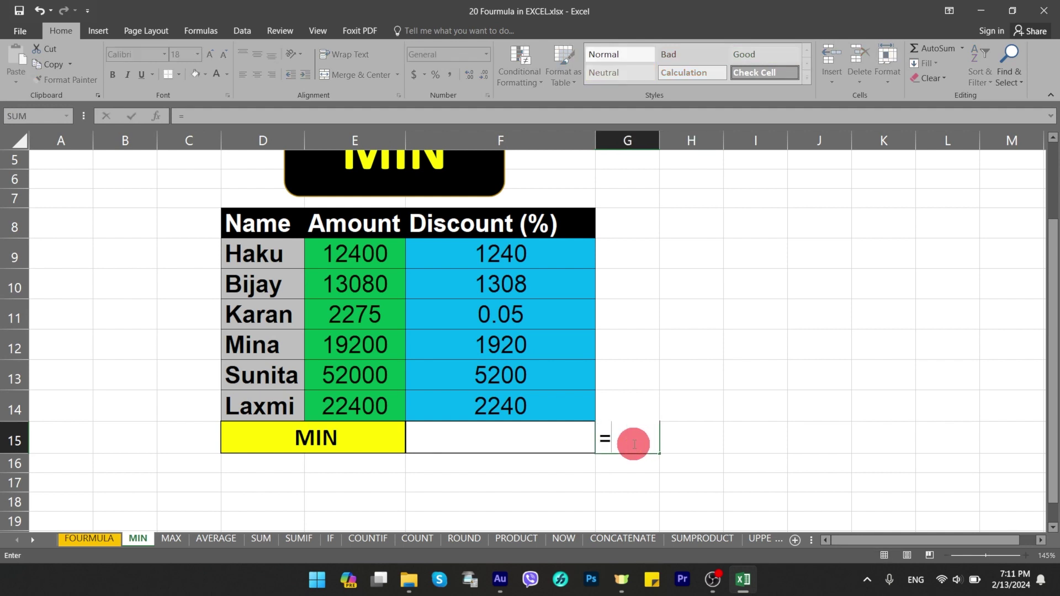
text(min)
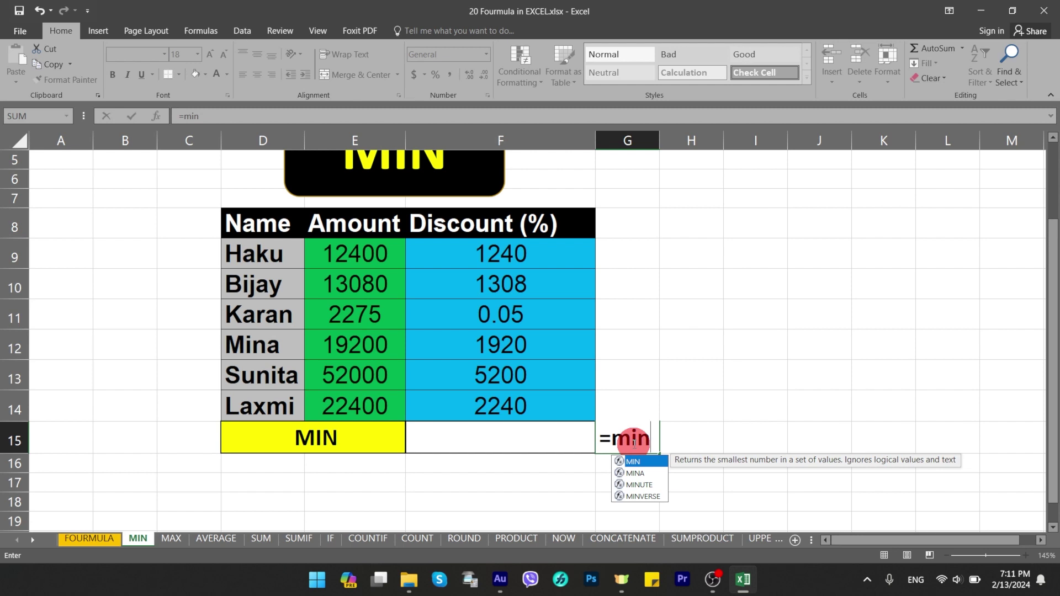
key(Tab)
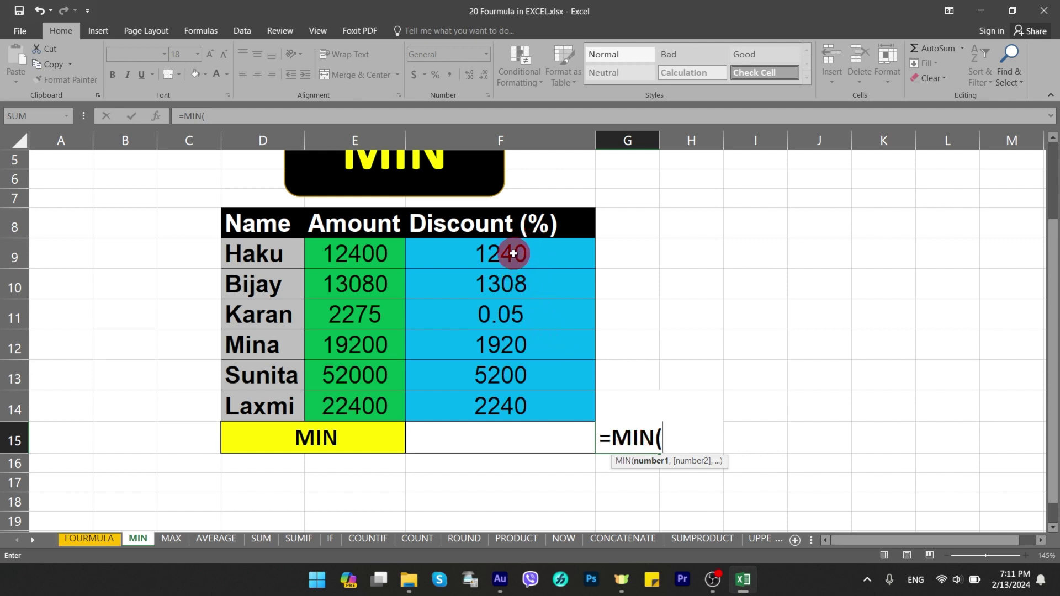
drag(513, 254, 554, 409)
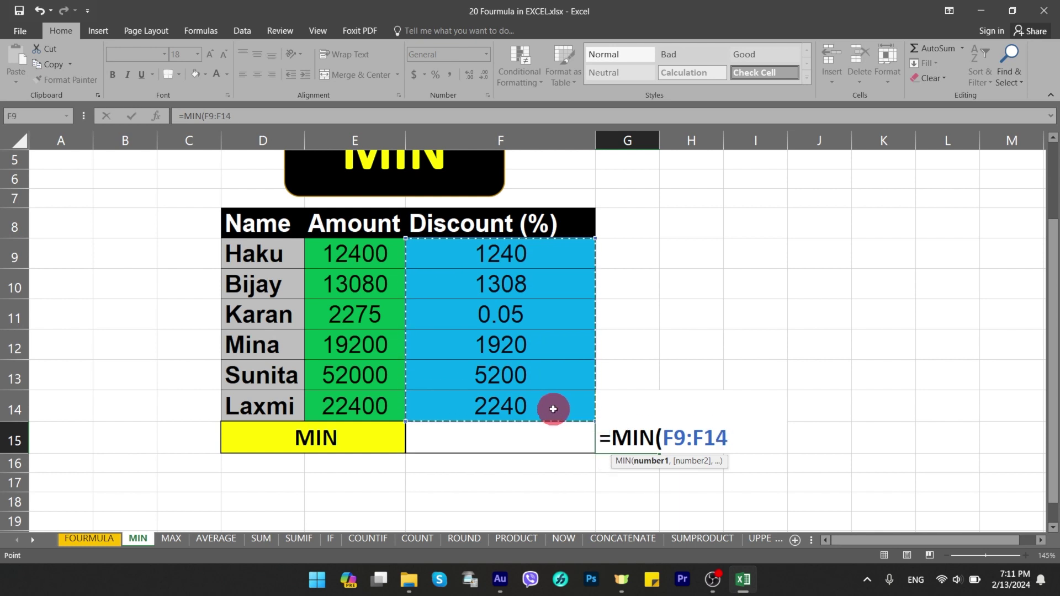
text())
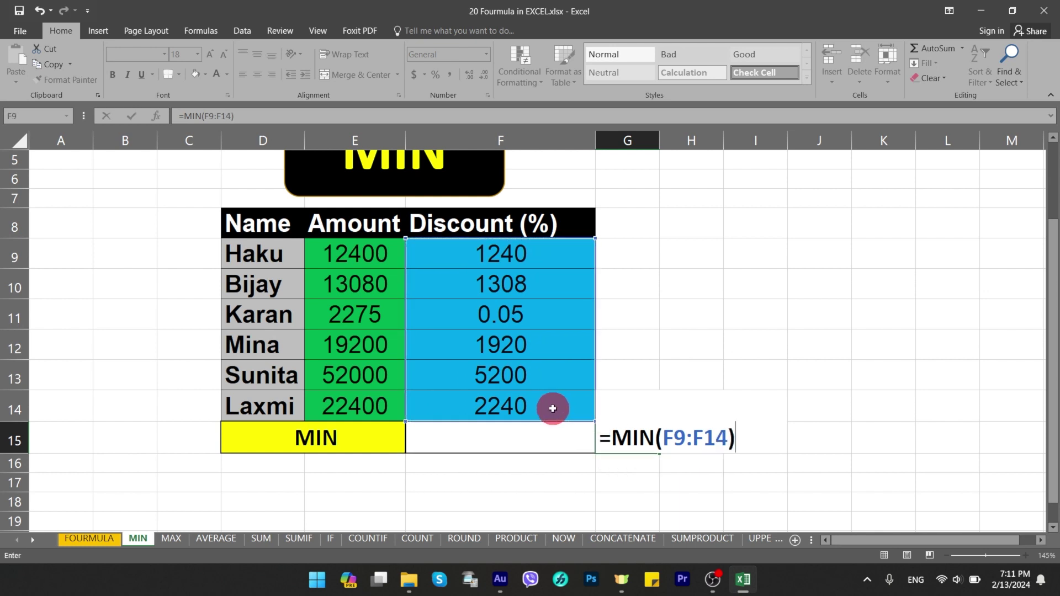
key(Return)
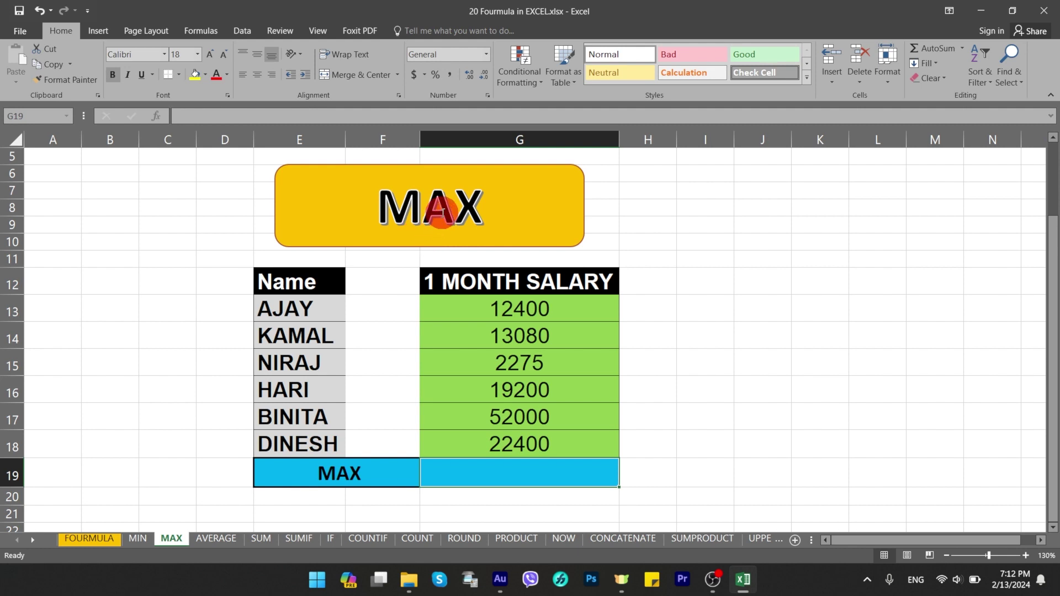
Step: Enter =MAX(G13:G18) in the MAX row so it shows 52000
click(305, 284)
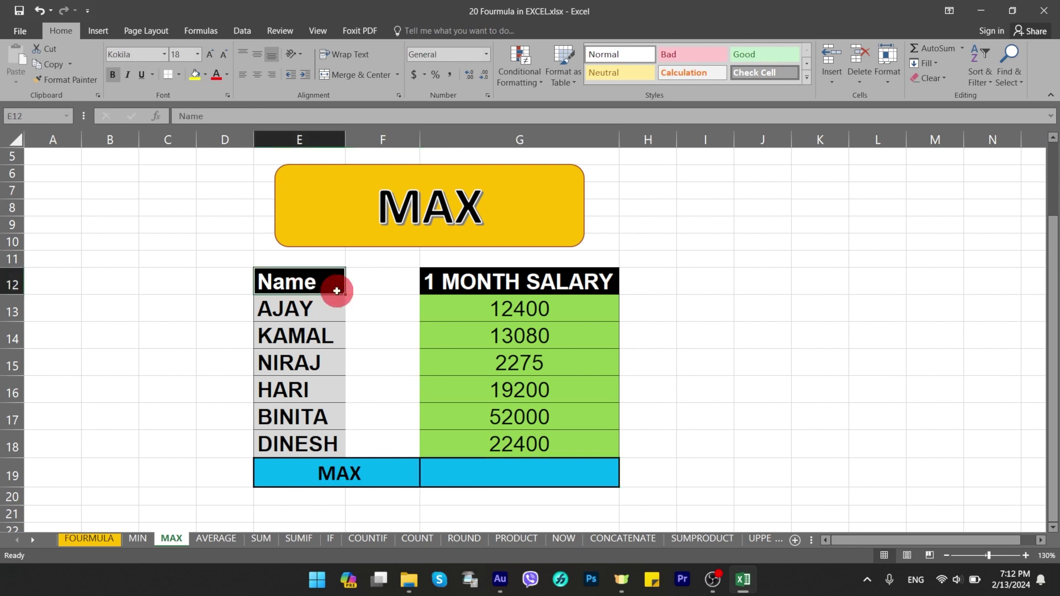
ctrl+click(512, 283)
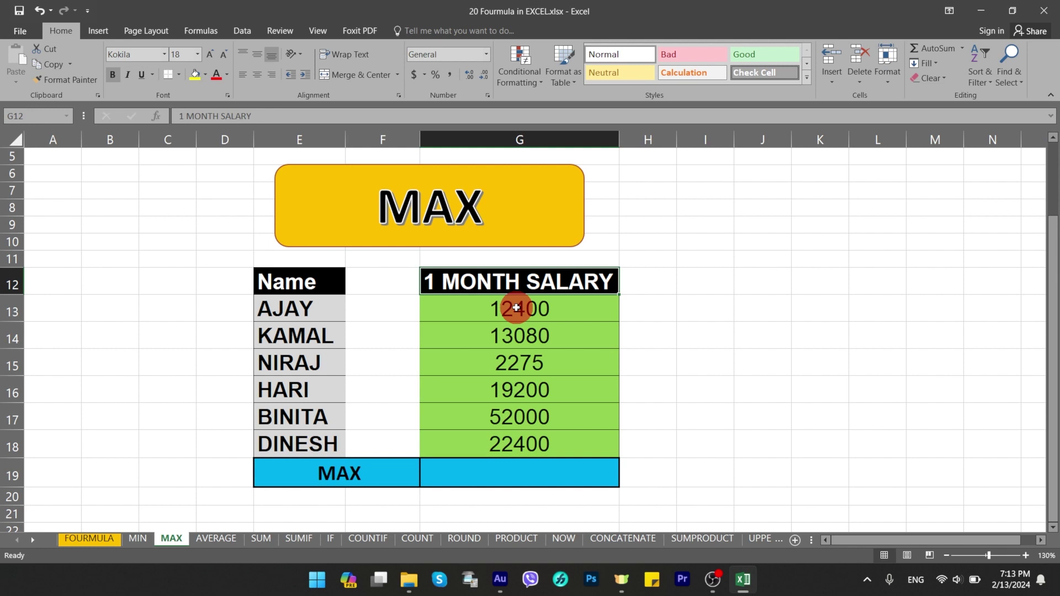
click(549, 465)
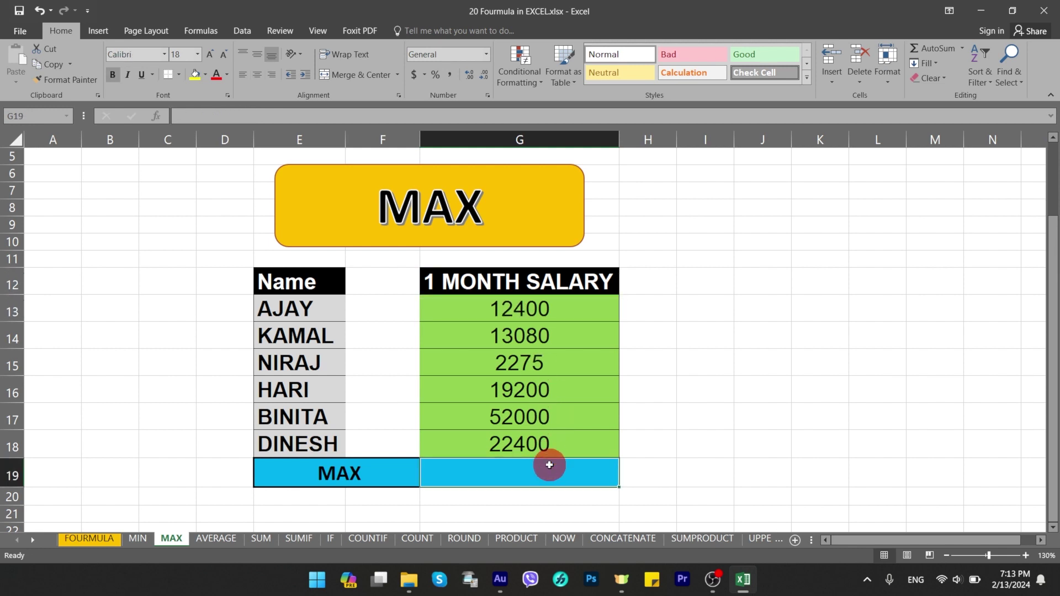
text(=ma)
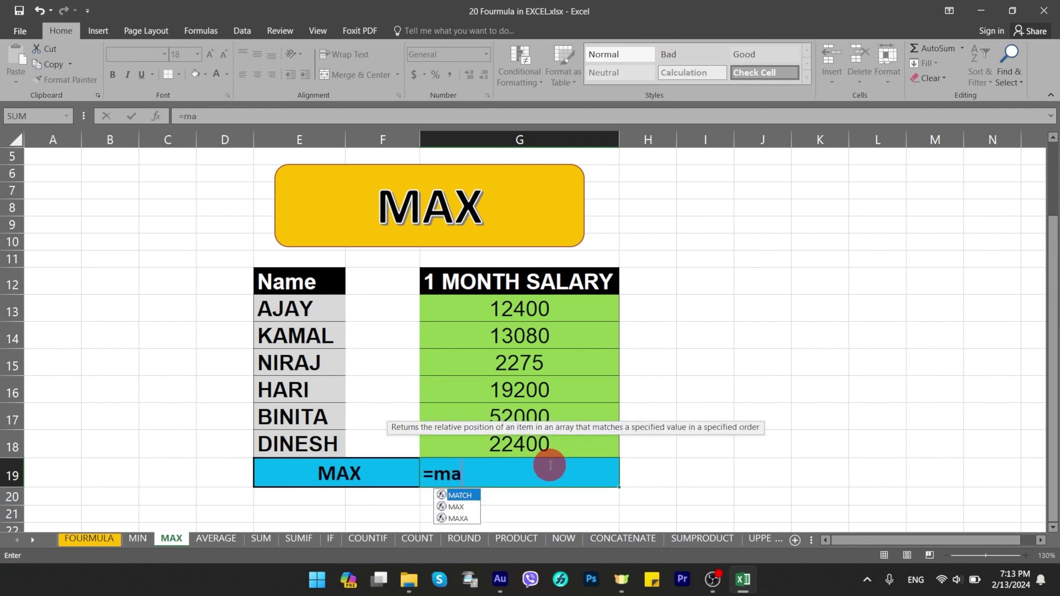
text(x)
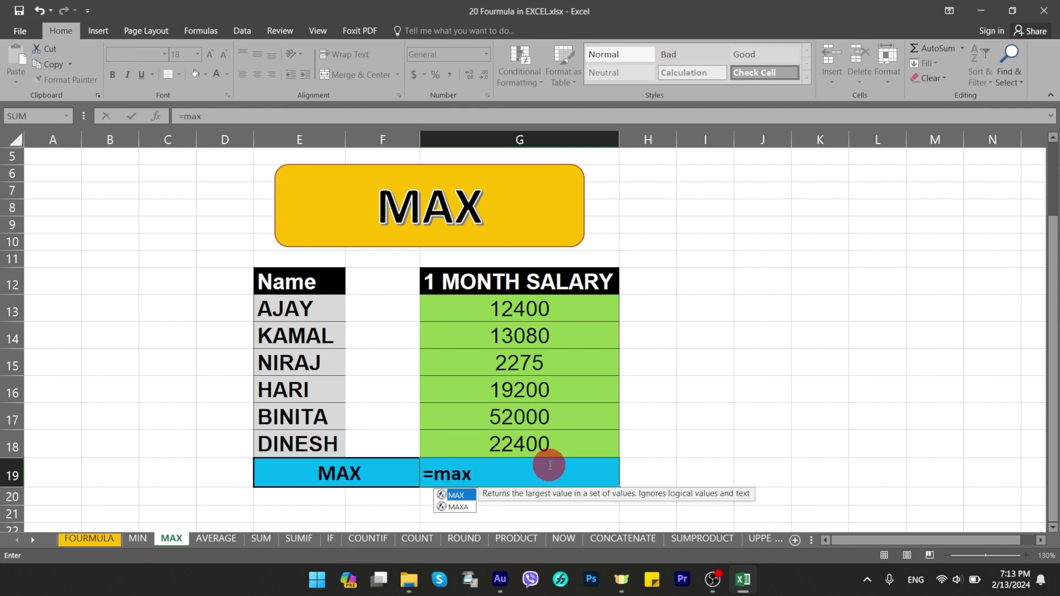
key(Tab)
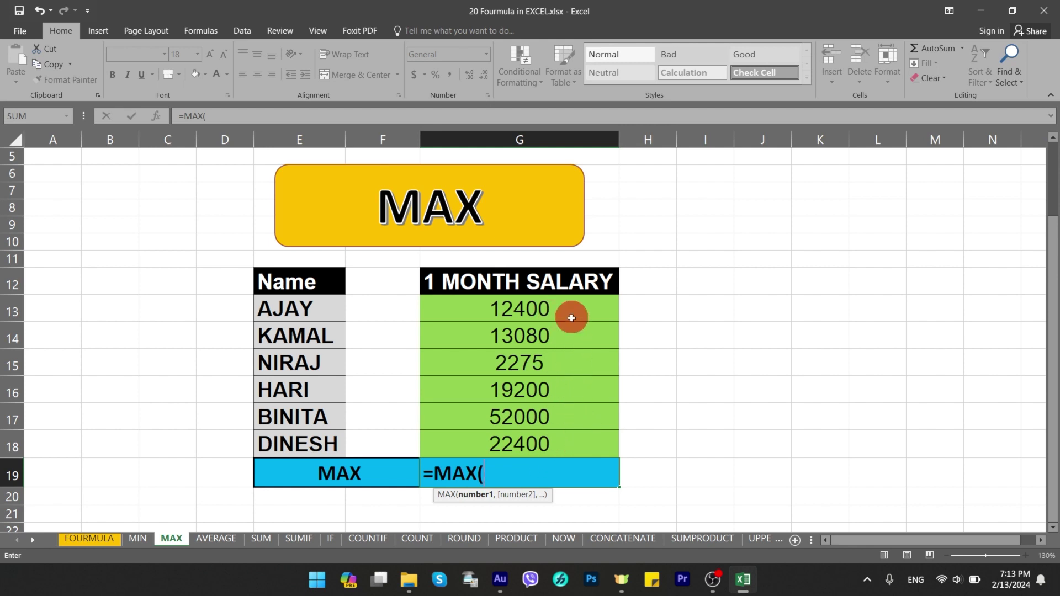
drag(567, 306, 566, 443)
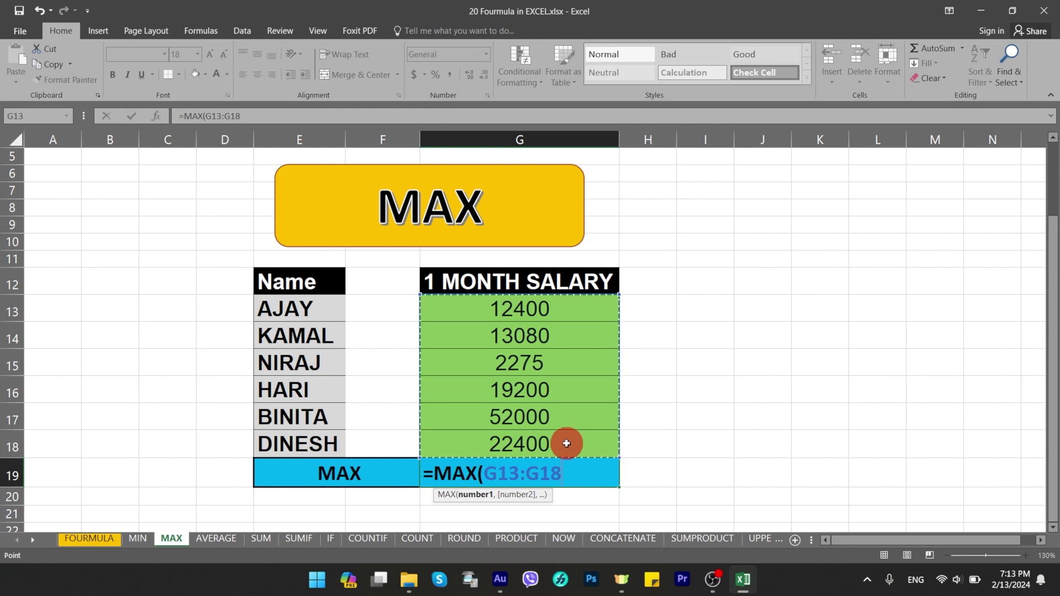
text())
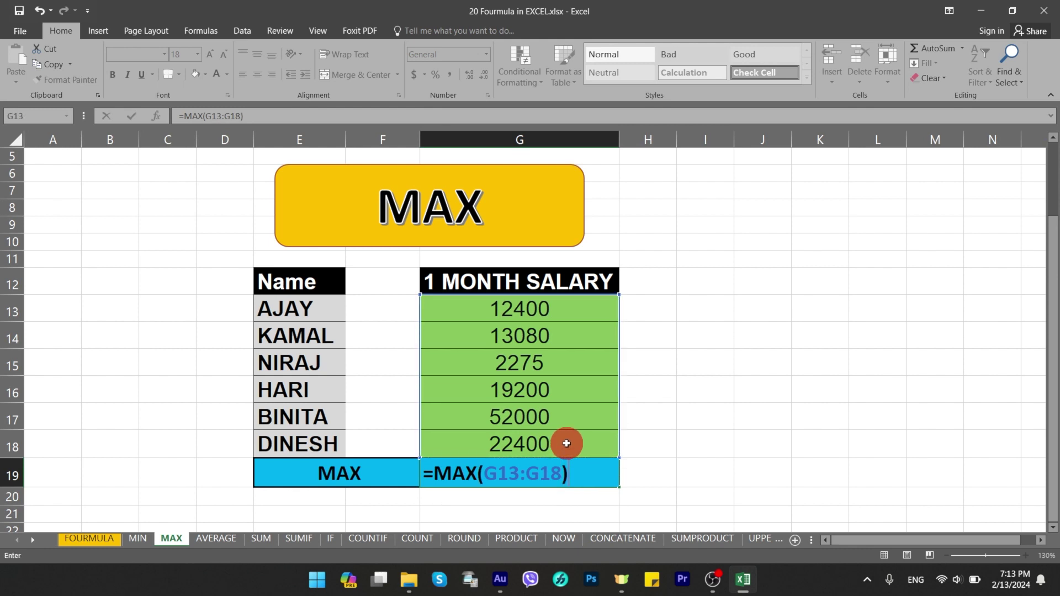
key(Return)
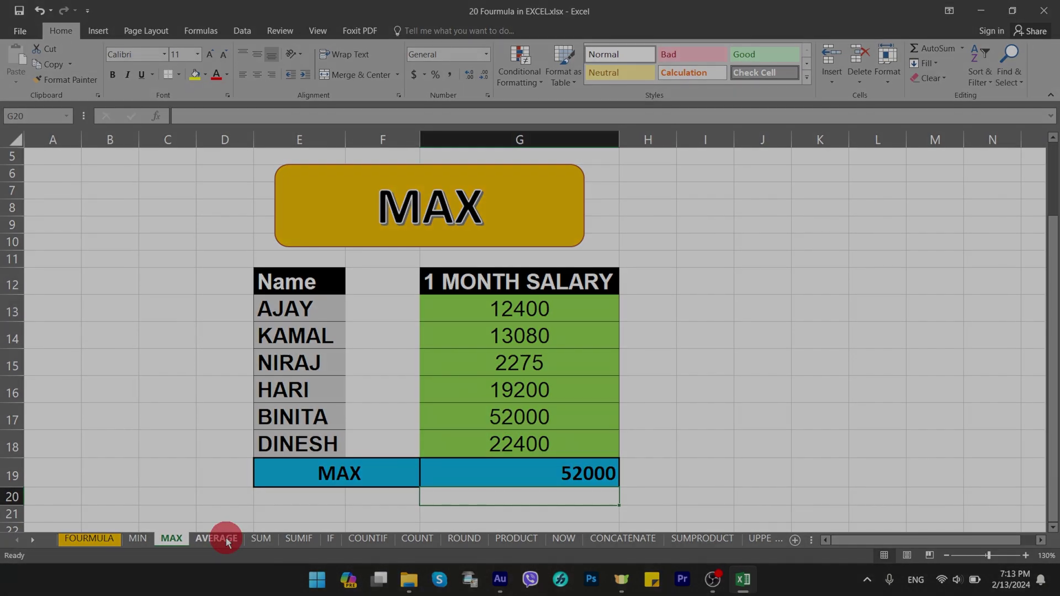
Step: On the AVERAGE sheet, enter =AVERAGE(I16:I21) in I22, giving 20225.83333
click(226, 539)
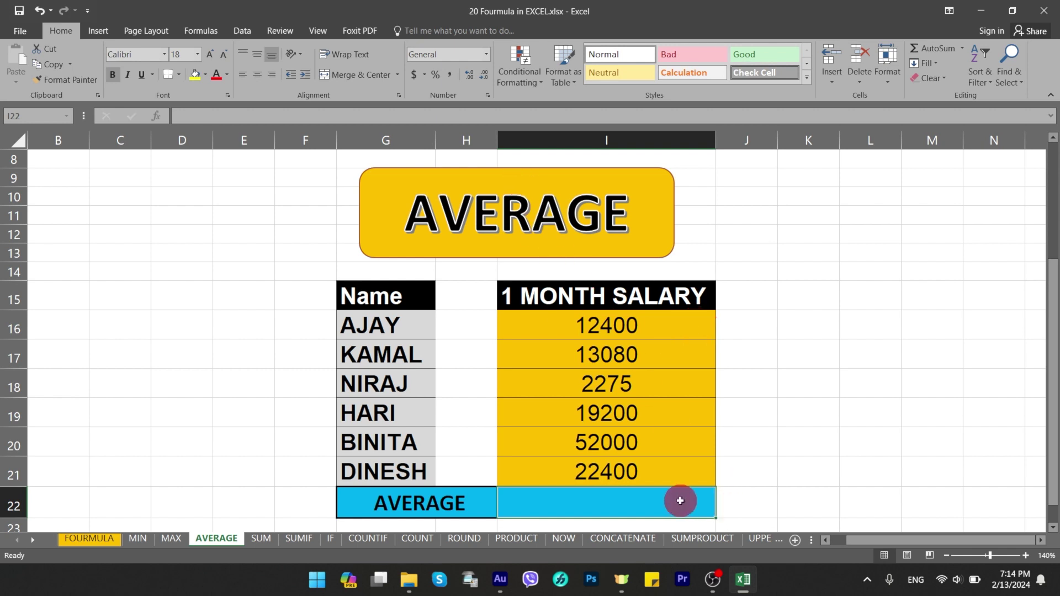
text(=)
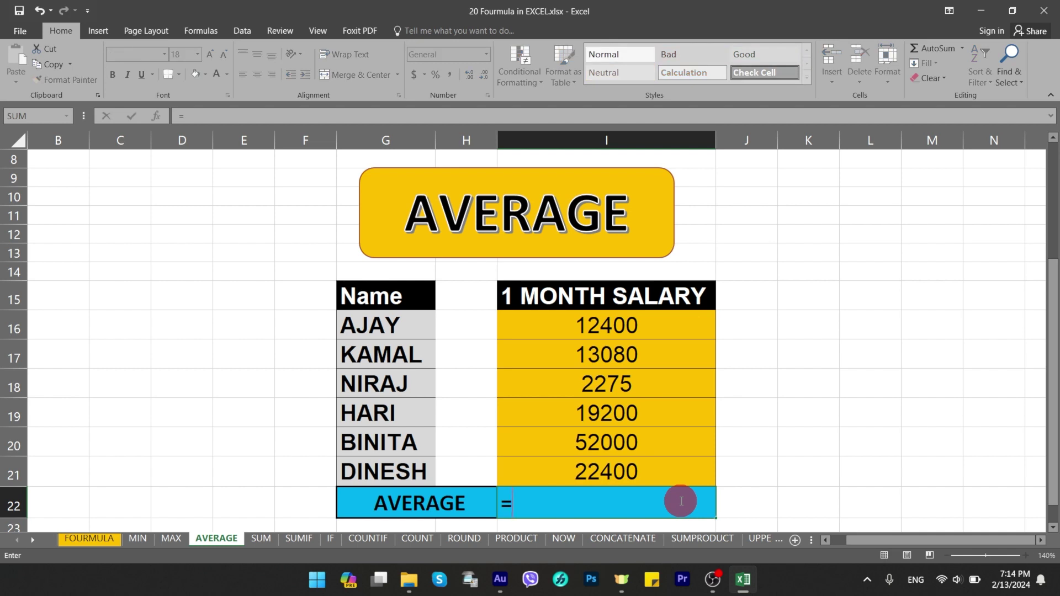
text(ave)
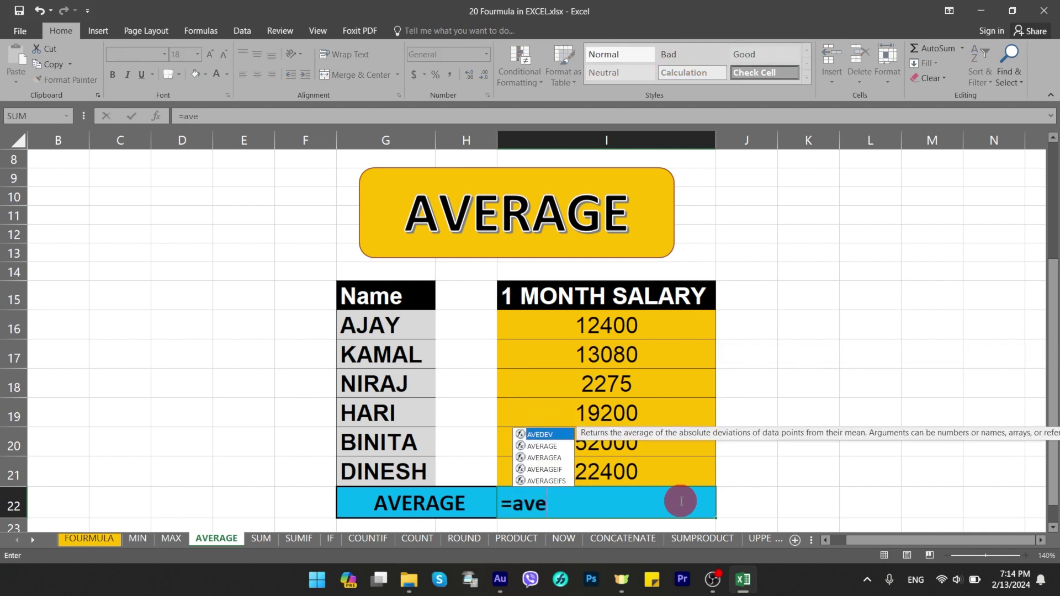
click(542, 446)
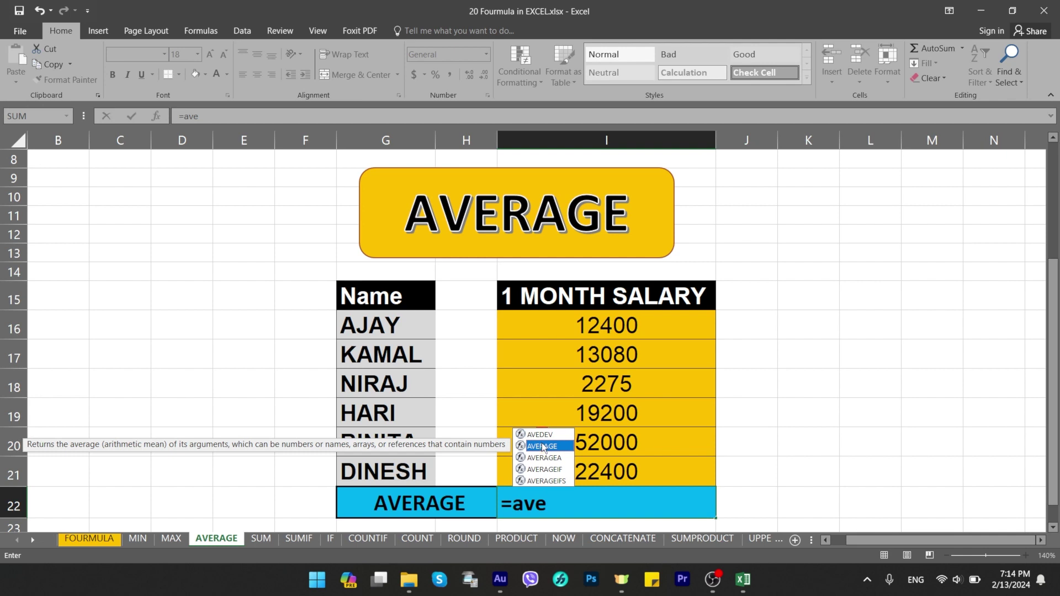
double_click(542, 447)
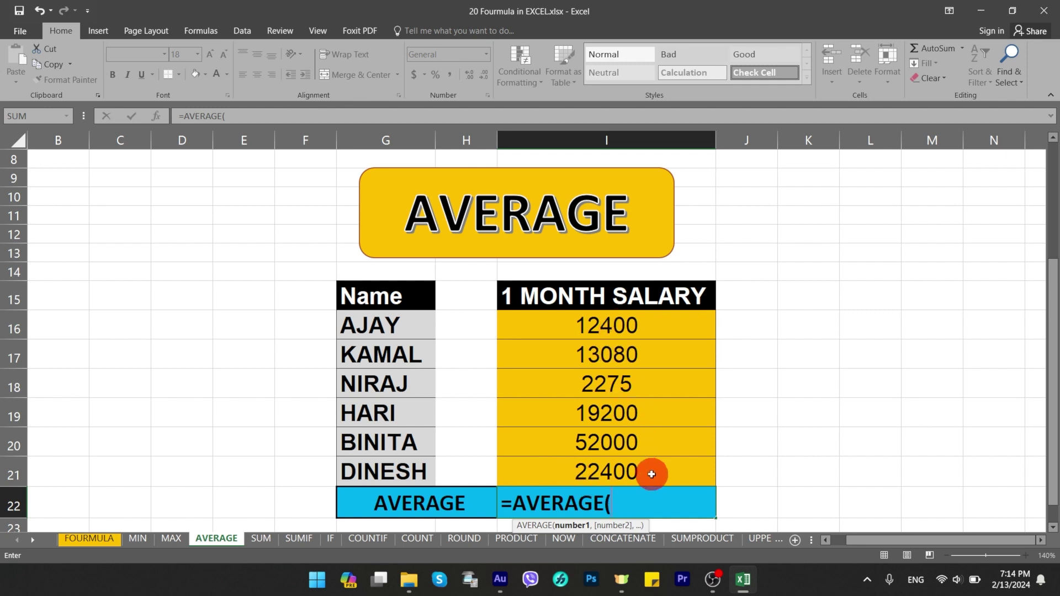
drag(632, 337, 645, 469)
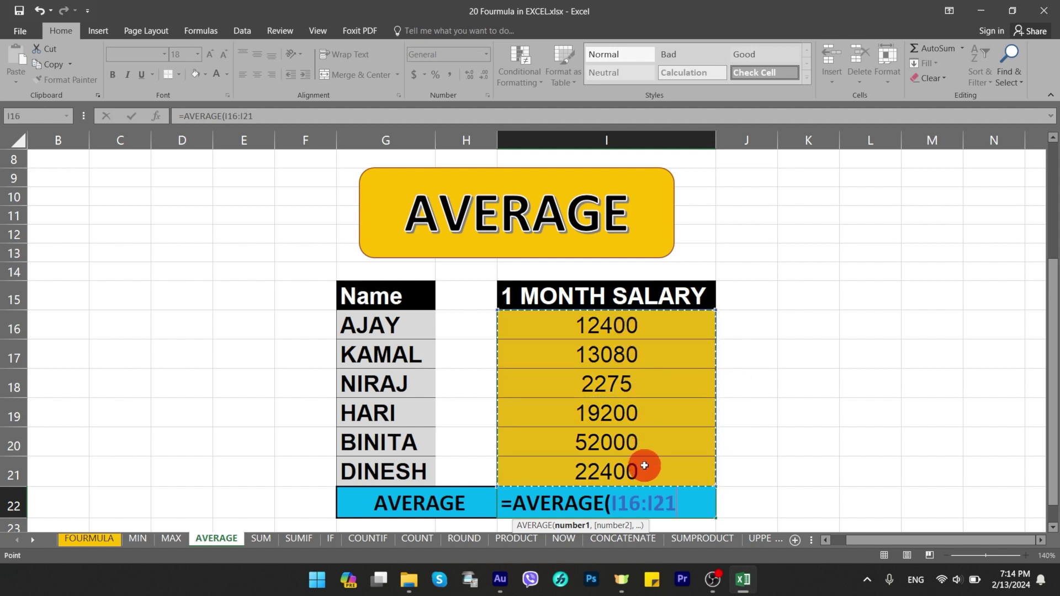
text())
key(Return)
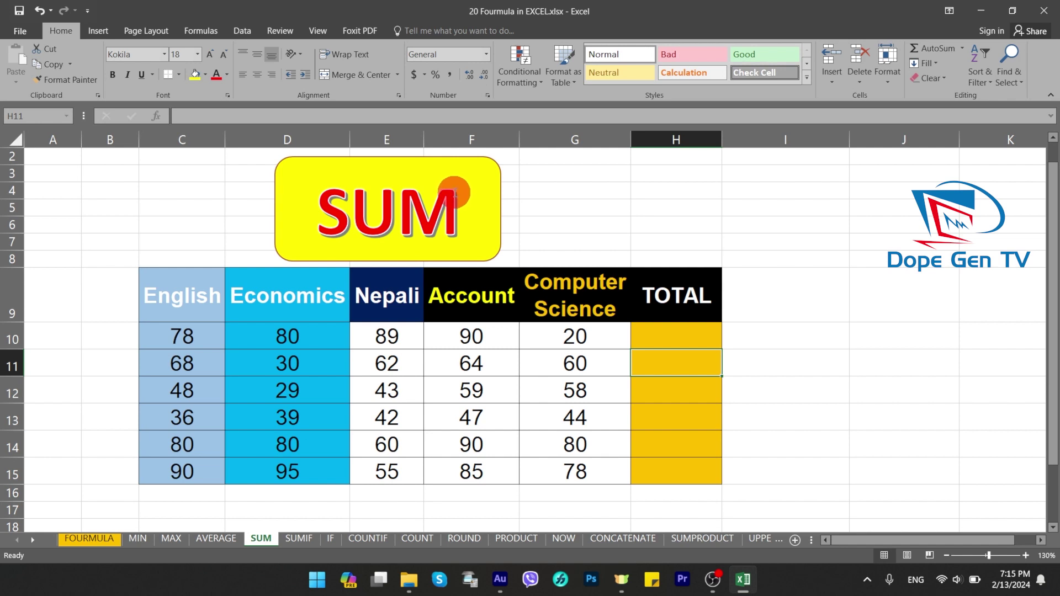
Step: Enter =SUM(C10:G10) in H10 to total the first student's marks, 357
click(694, 333)
text(=)
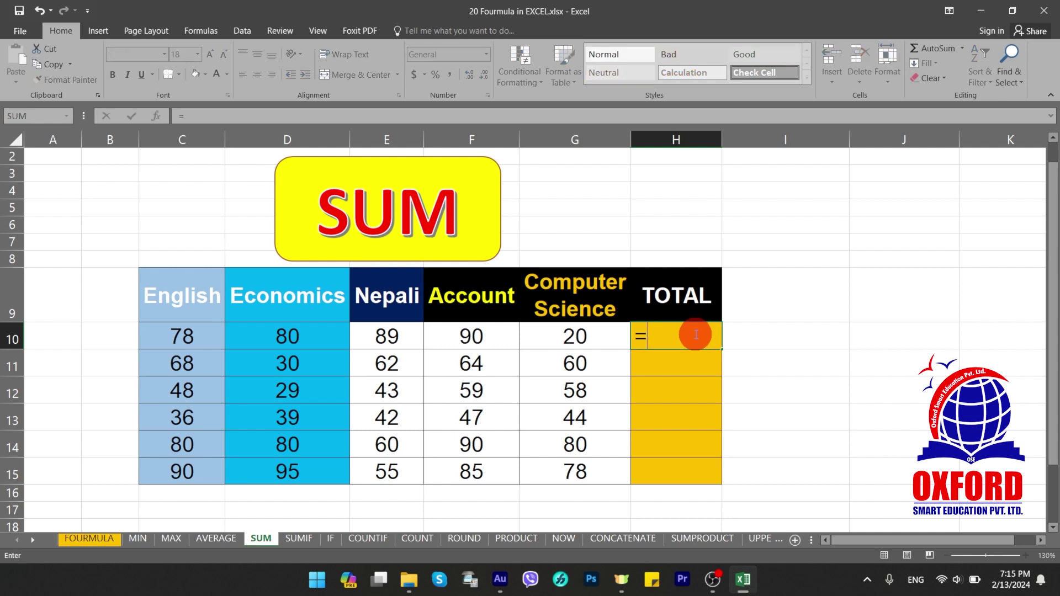
text(sum)
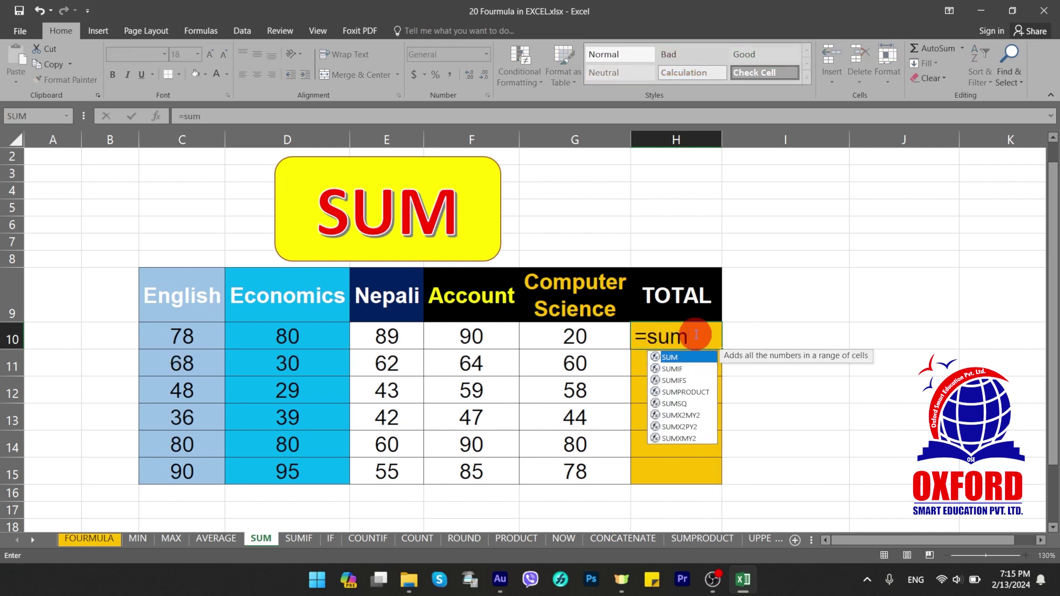
key(Tab)
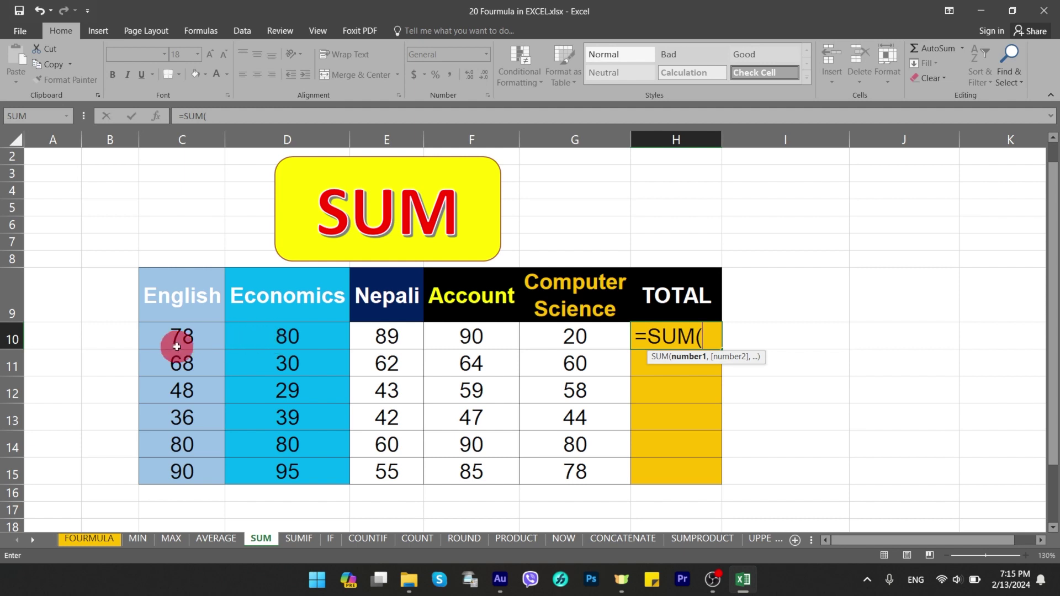
drag(163, 338, 555, 340)
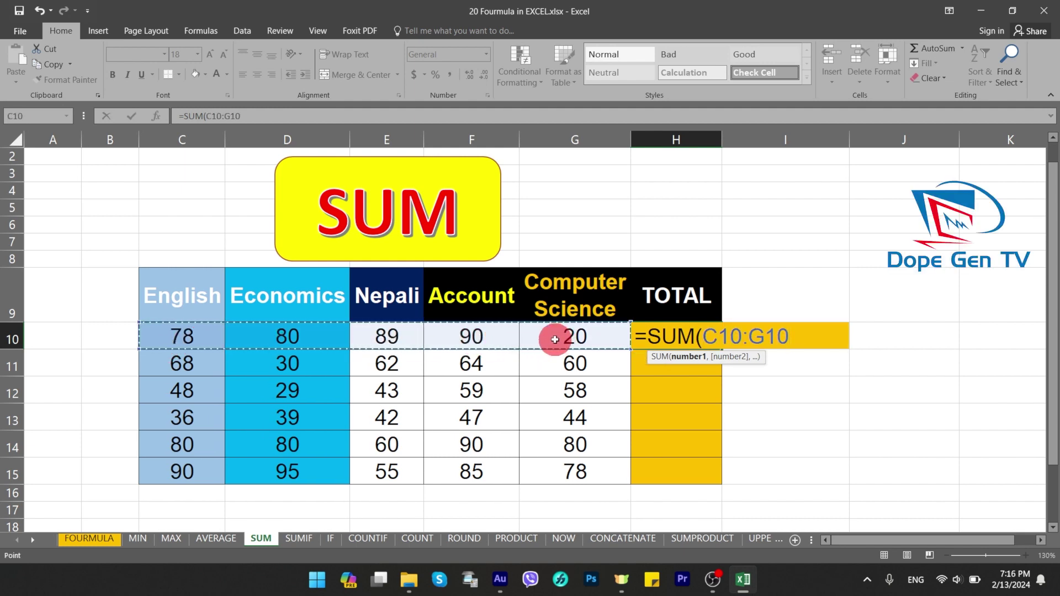
text())
key(Return)
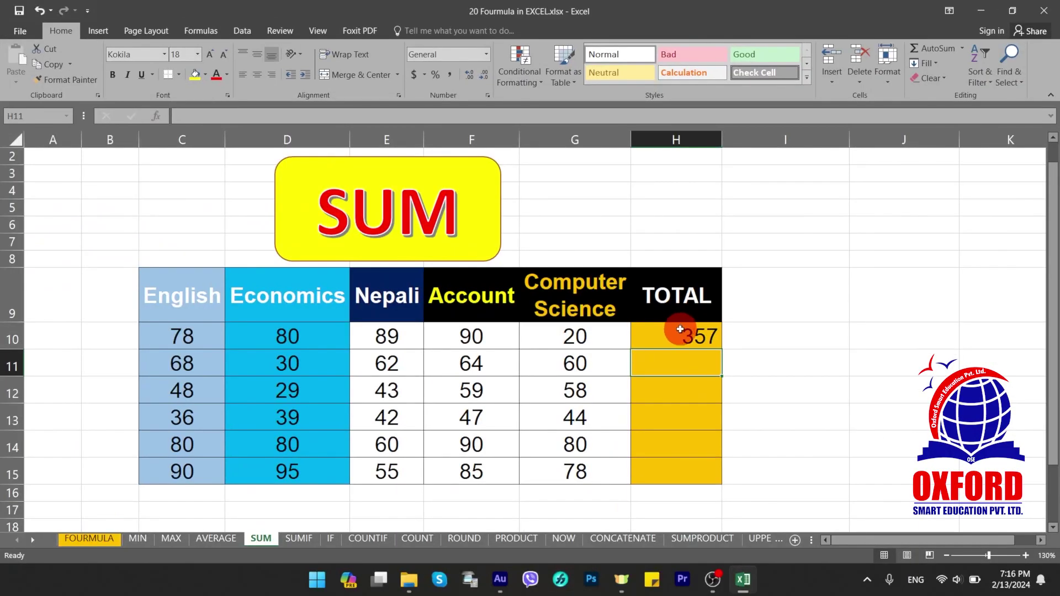
Step: Recompute H10's total with AutoSum over the row C10:H10
double_click(685, 334)
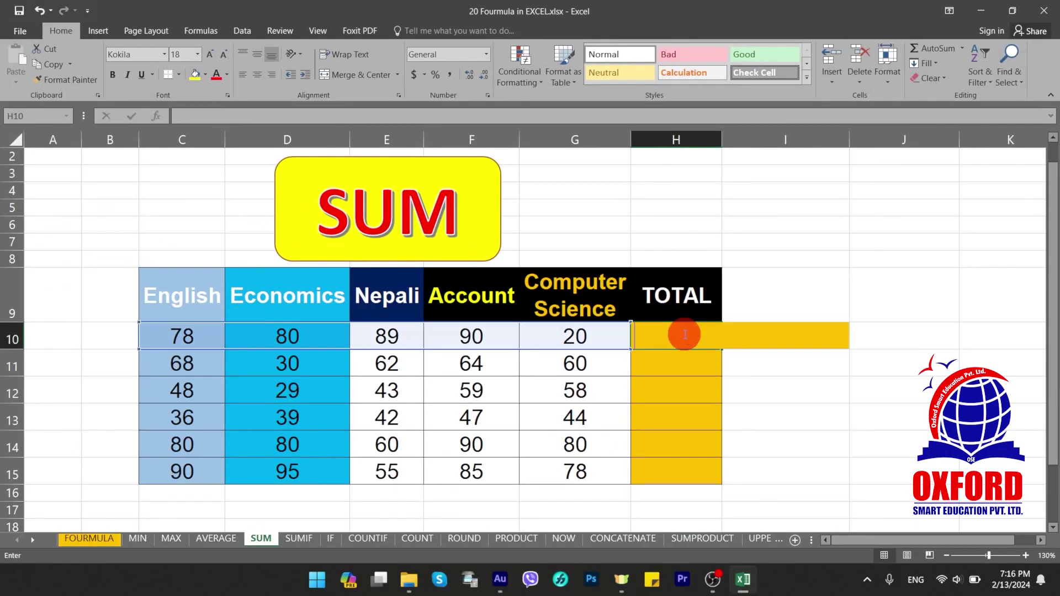
click(741, 276)
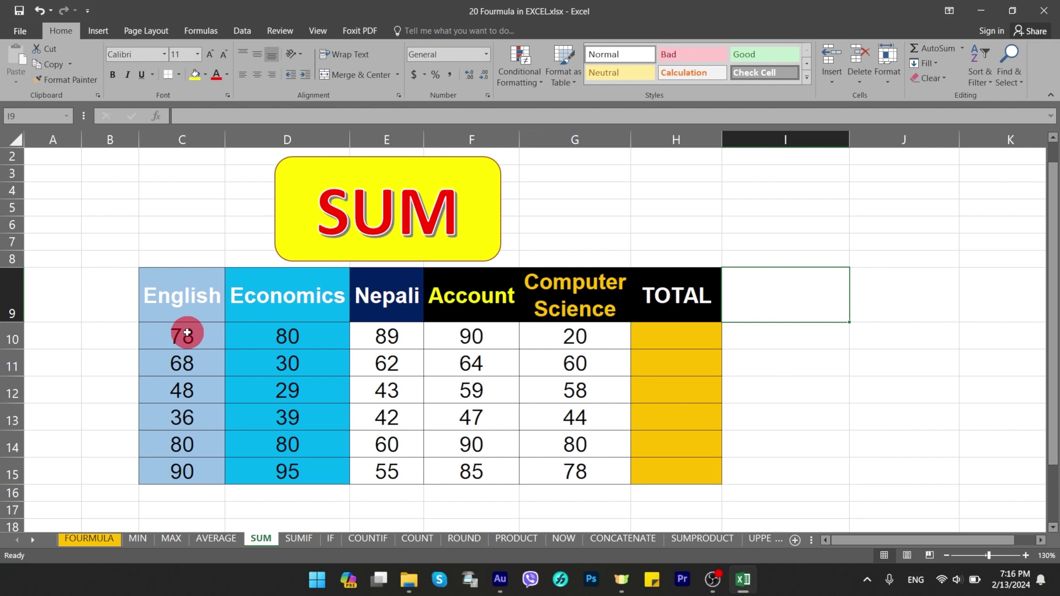
drag(187, 333, 652, 333)
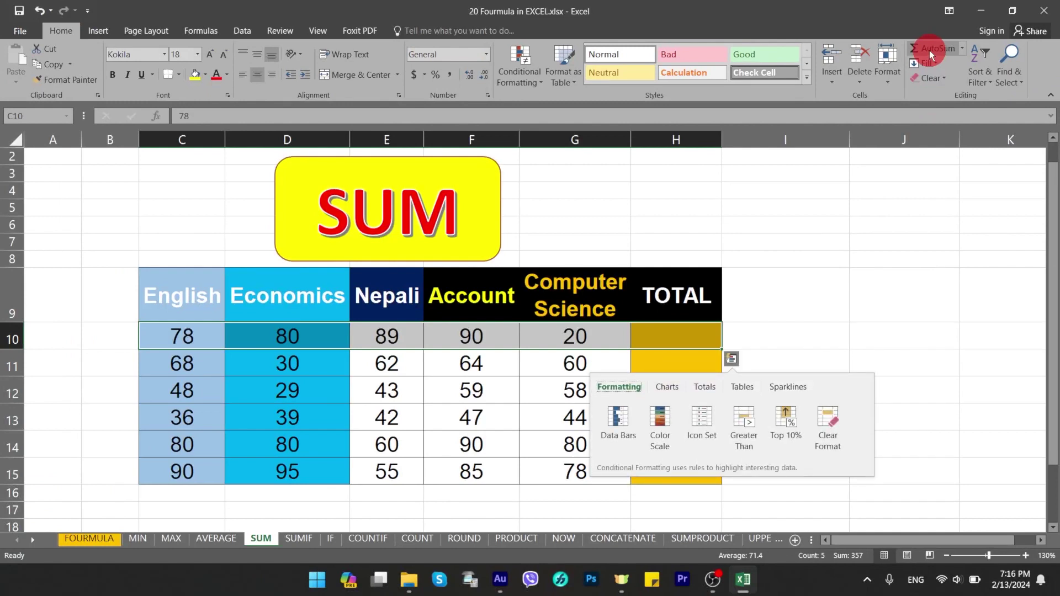
click(930, 51)
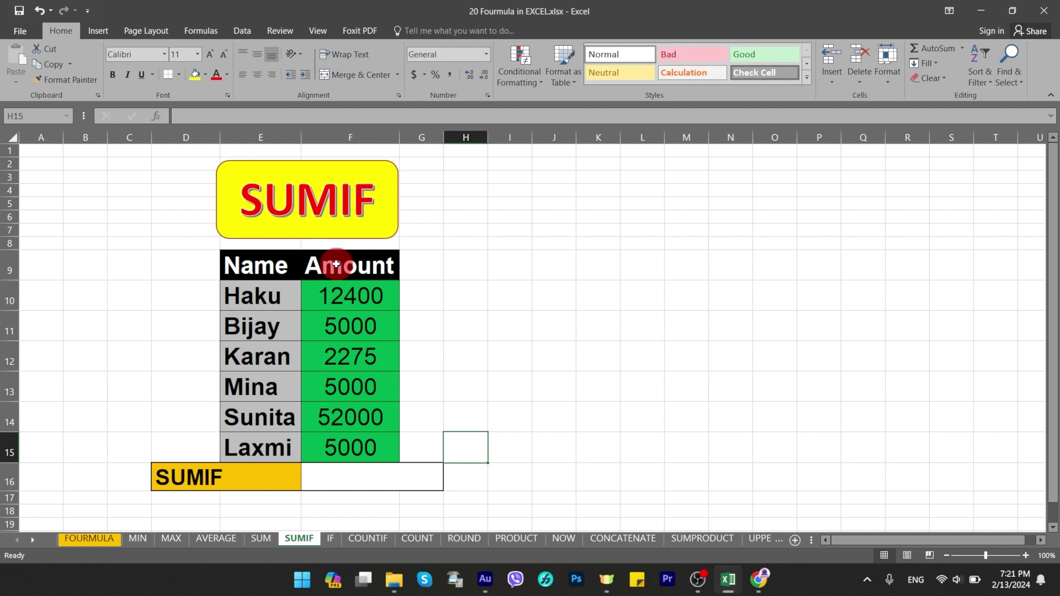
Step: Review the SUMIF table, pointing out the Name and Amount columns and the three 5000 amounts
scroll(500, 382, down, 2)
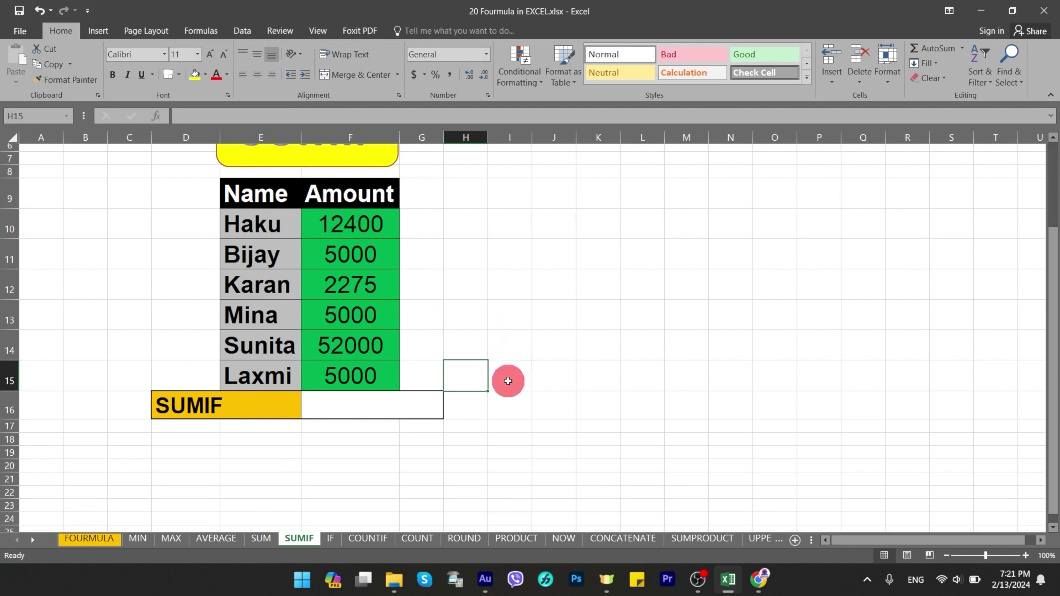
scroll(455, 410, up, 1)
scroll(454, 412, up, 1)
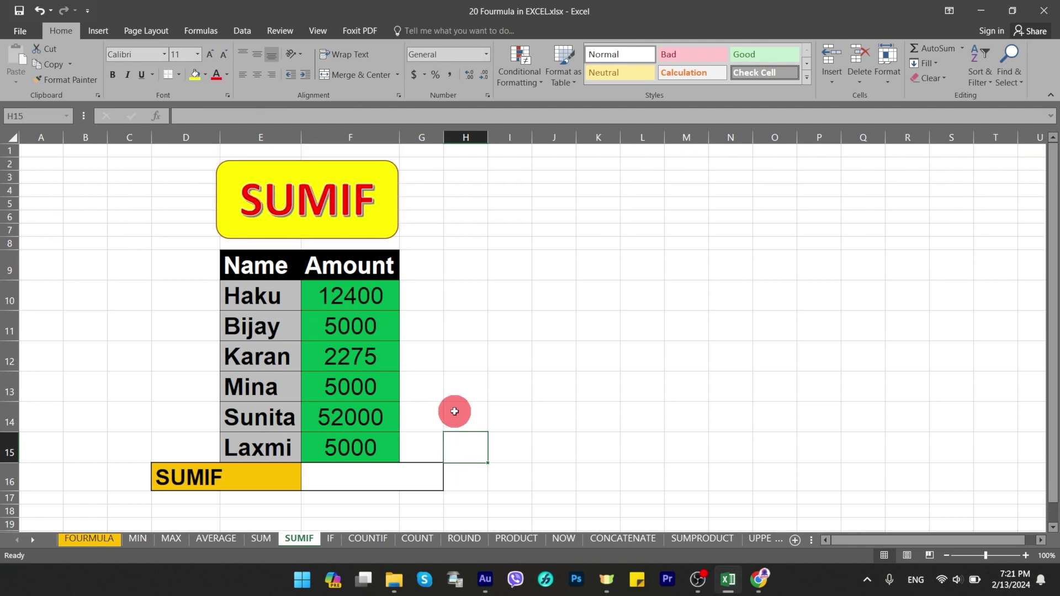
click(433, 478)
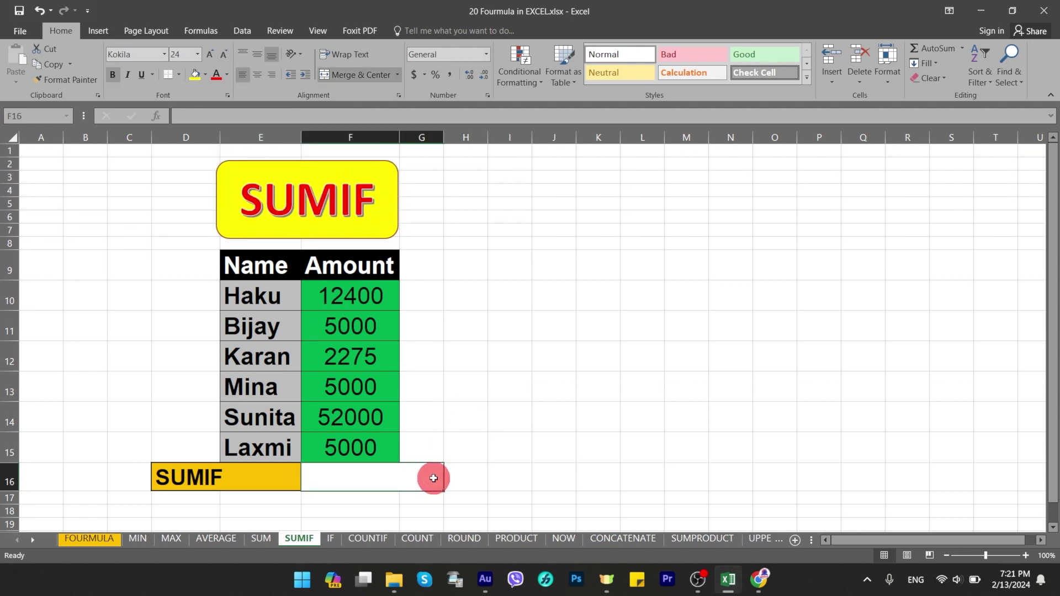
click(258, 267)
click(367, 266)
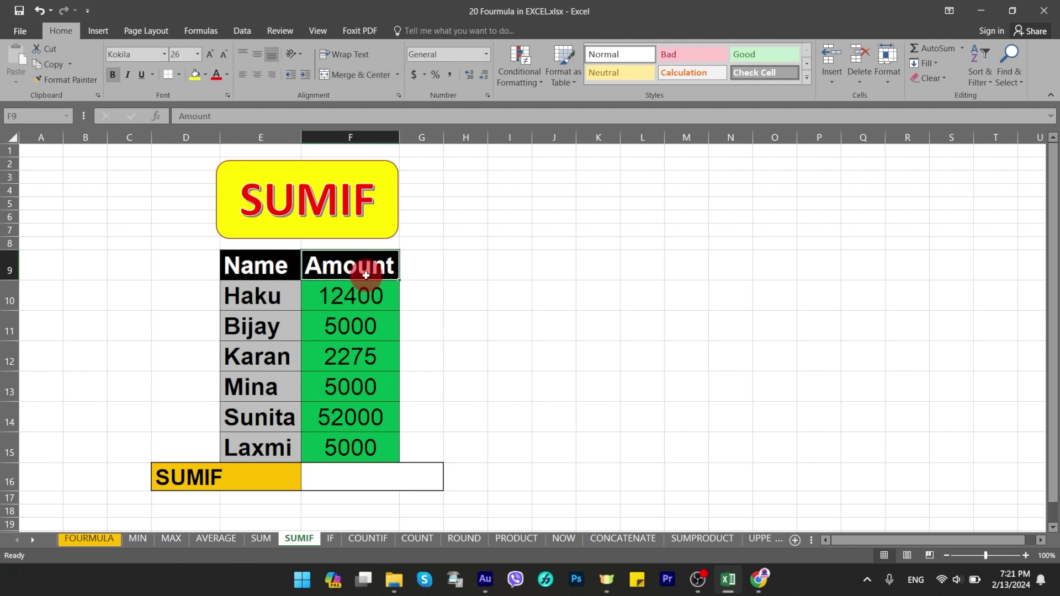
click(382, 326)
click(378, 381)
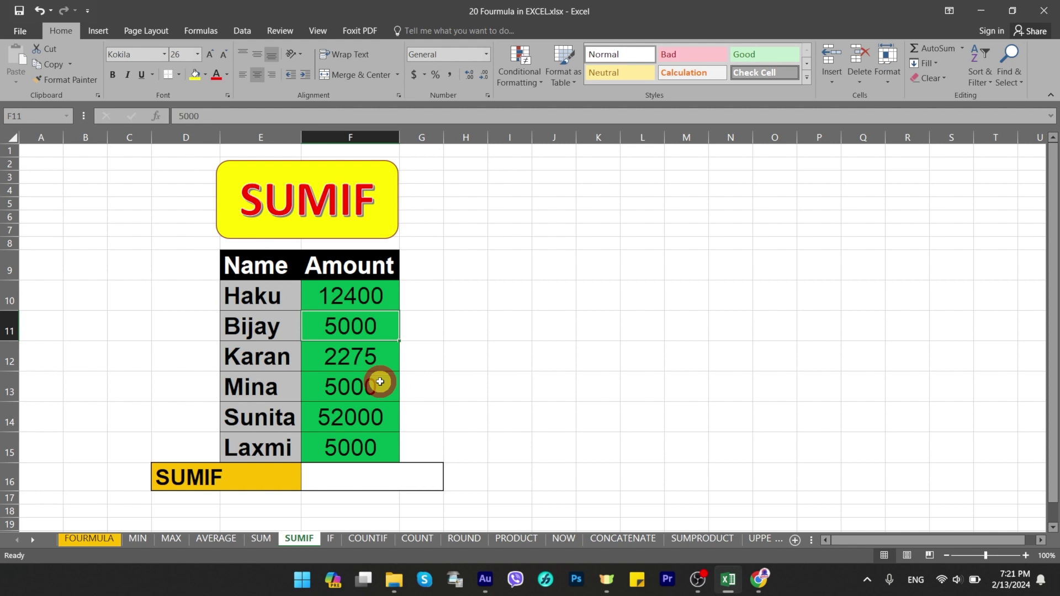
click(392, 437)
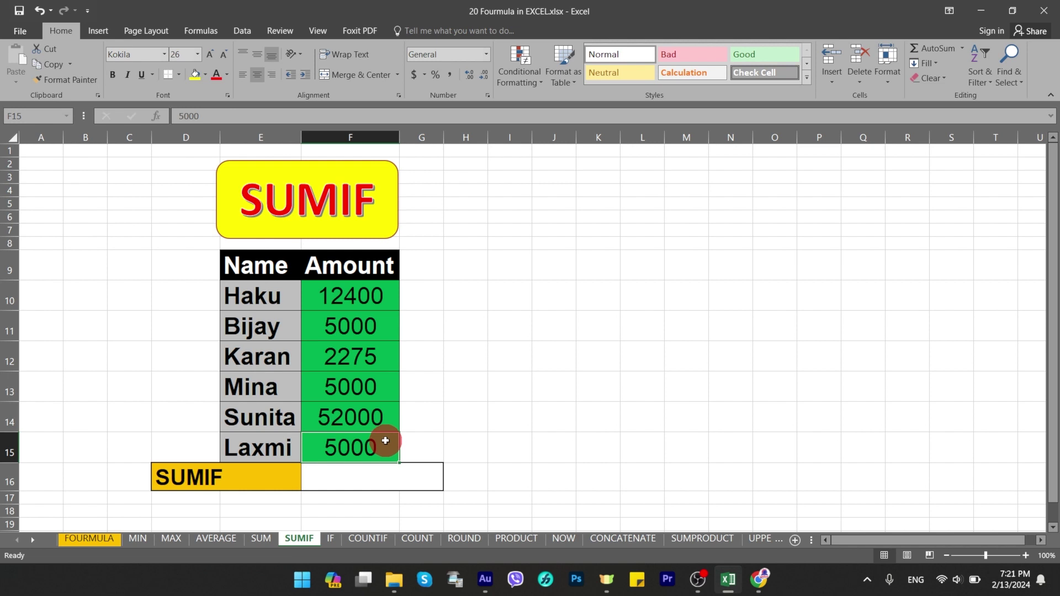
Step: Enter =SUMIF(F10:F15,5000) in F16 for 15000 and recheck the matching 5000 amounts
click(384, 475)
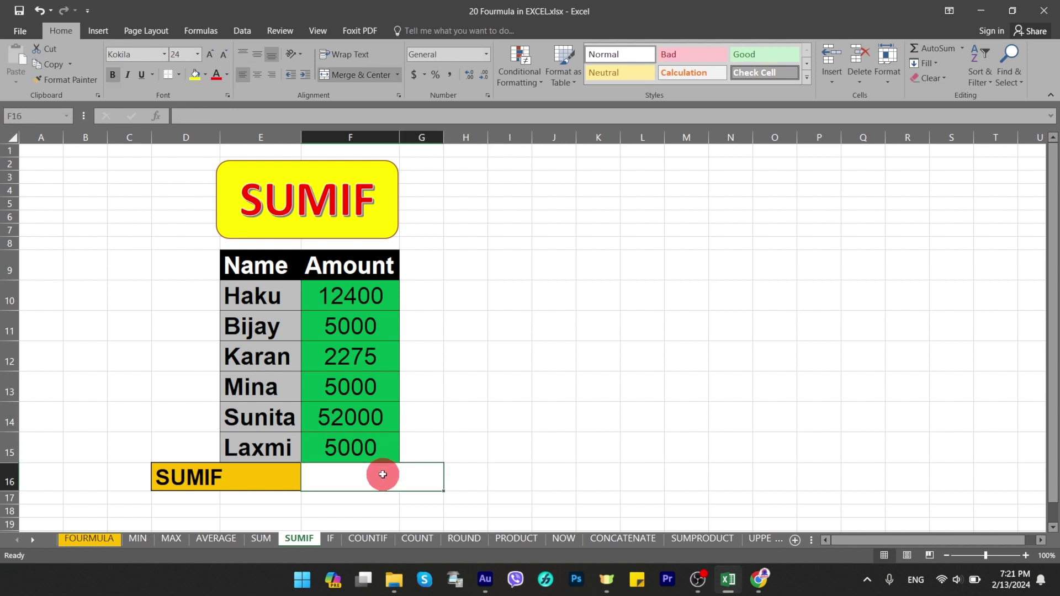
text(=sum)
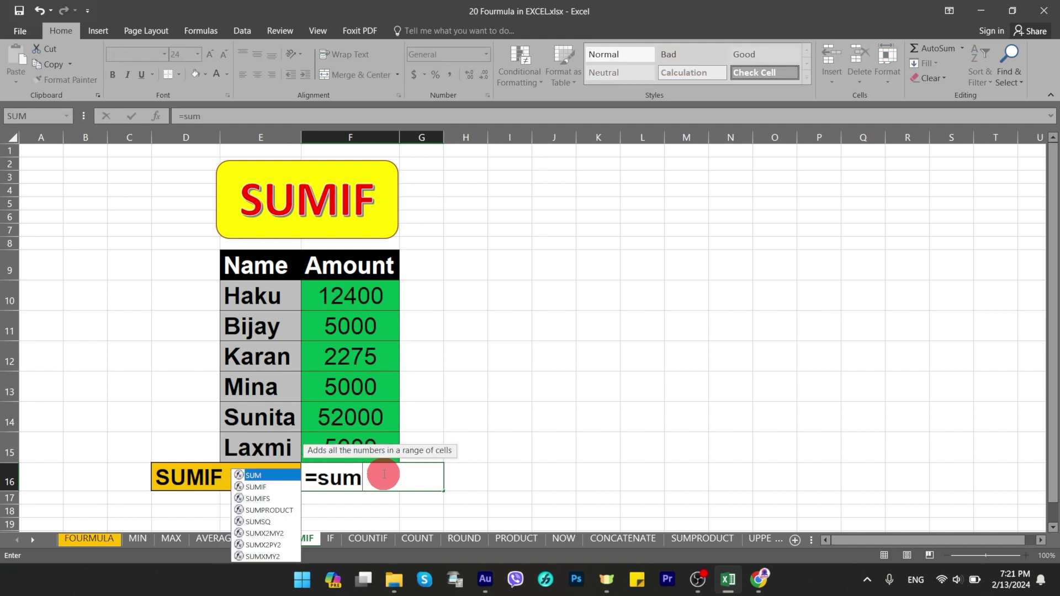
text(if)
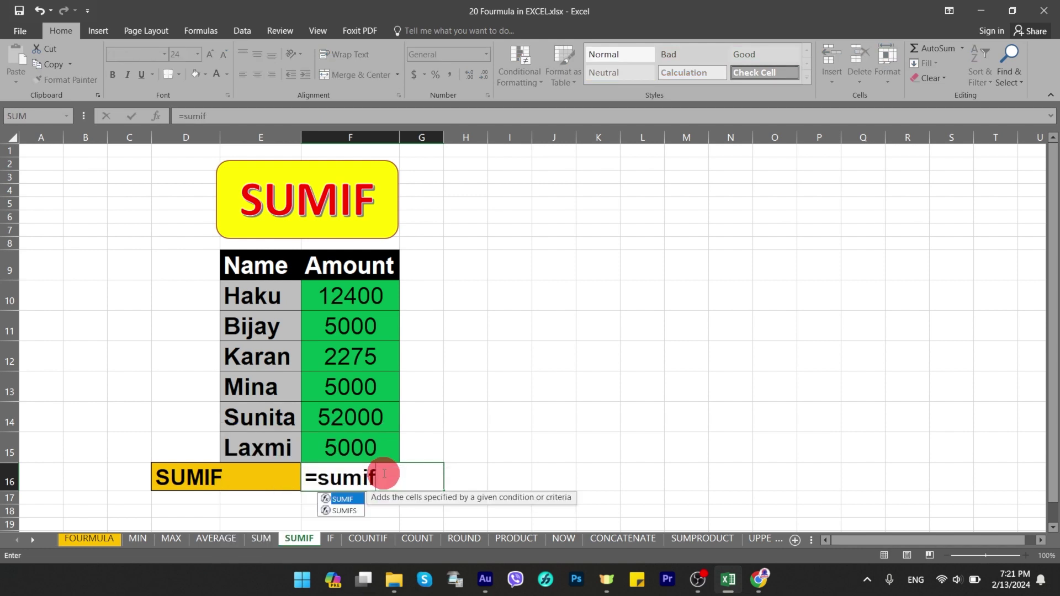
key(Tab)
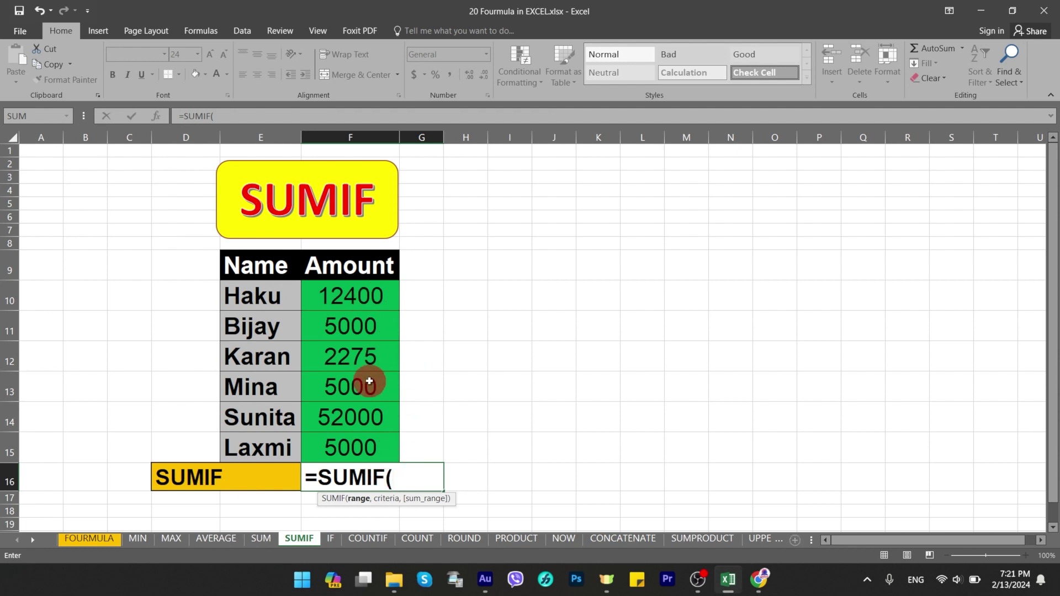
drag(359, 294, 370, 443)
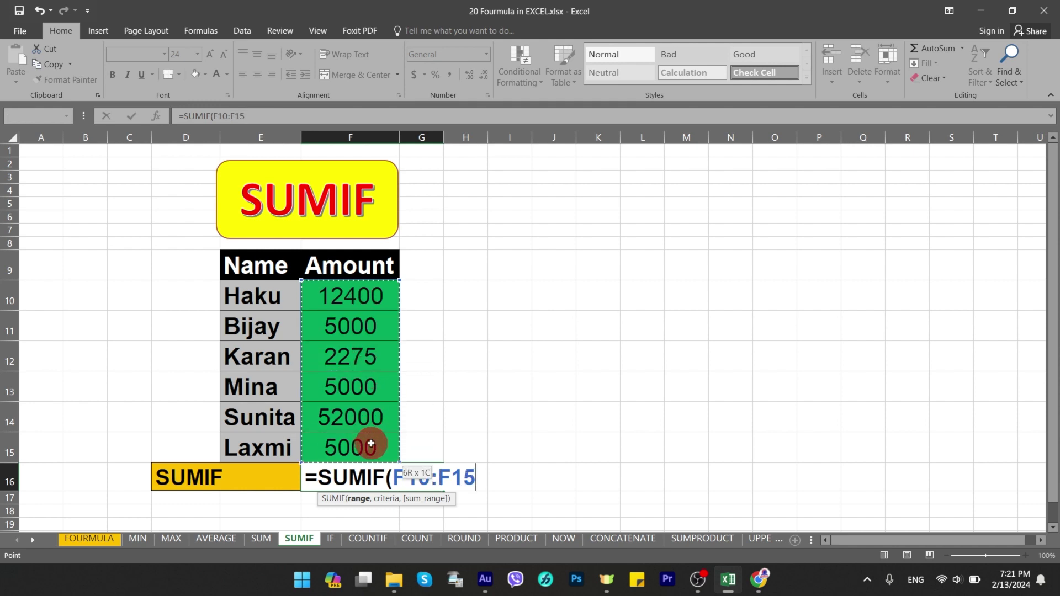
text(,)
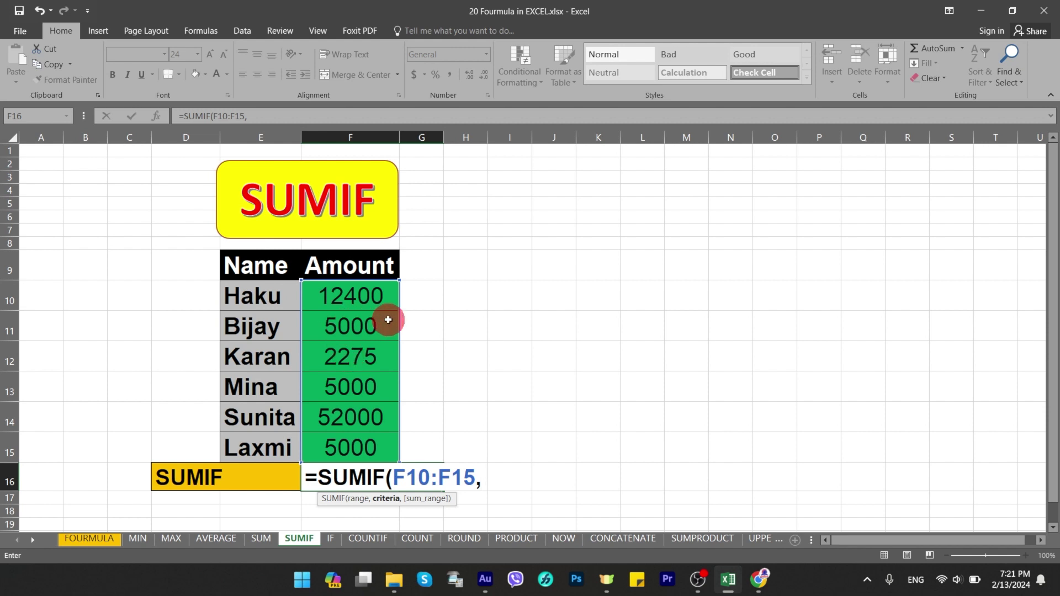
text(500)
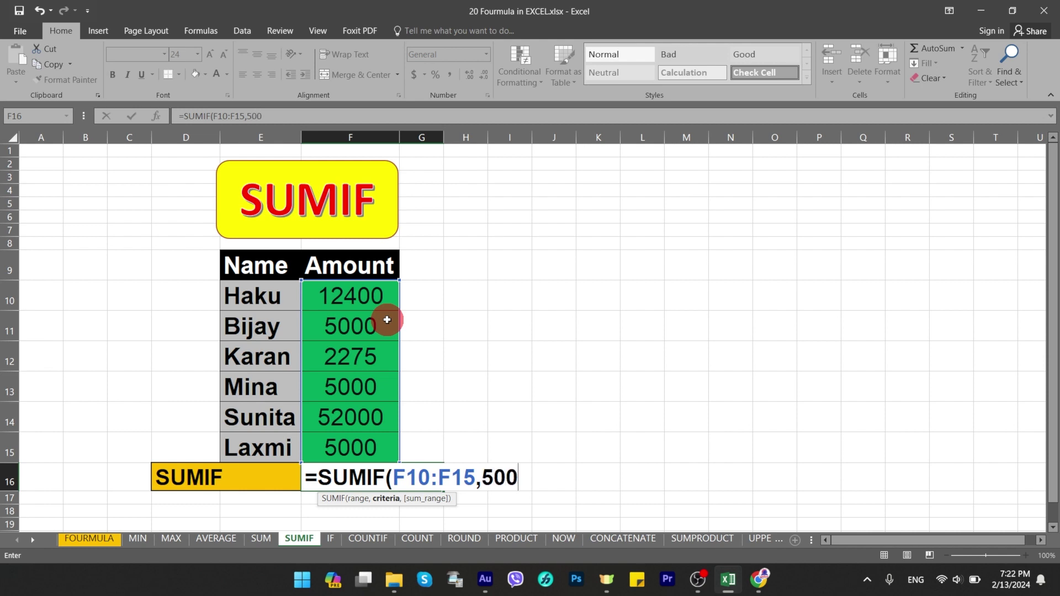
text(0))
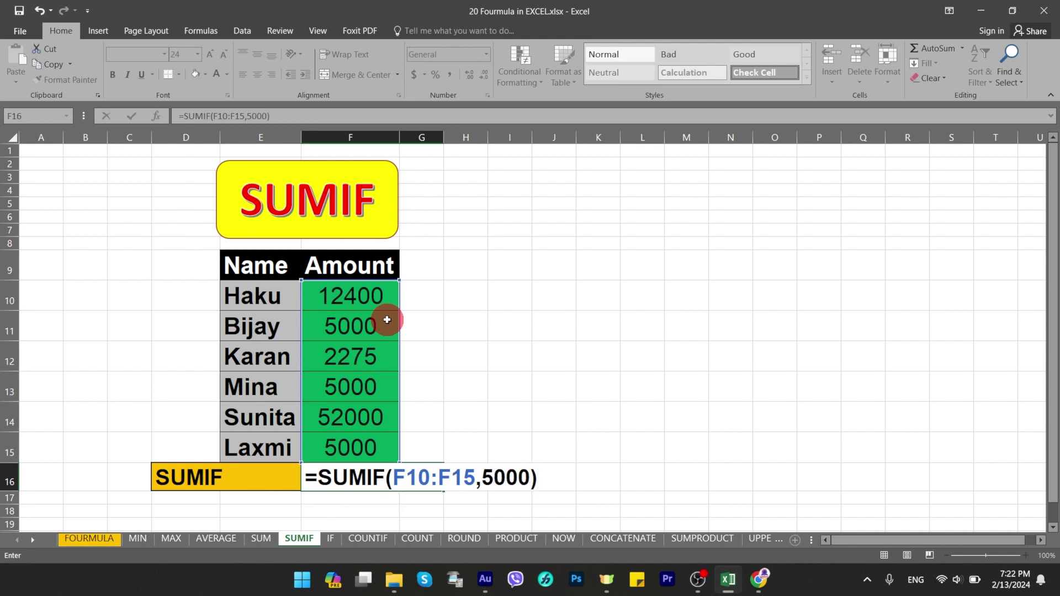
key(Return)
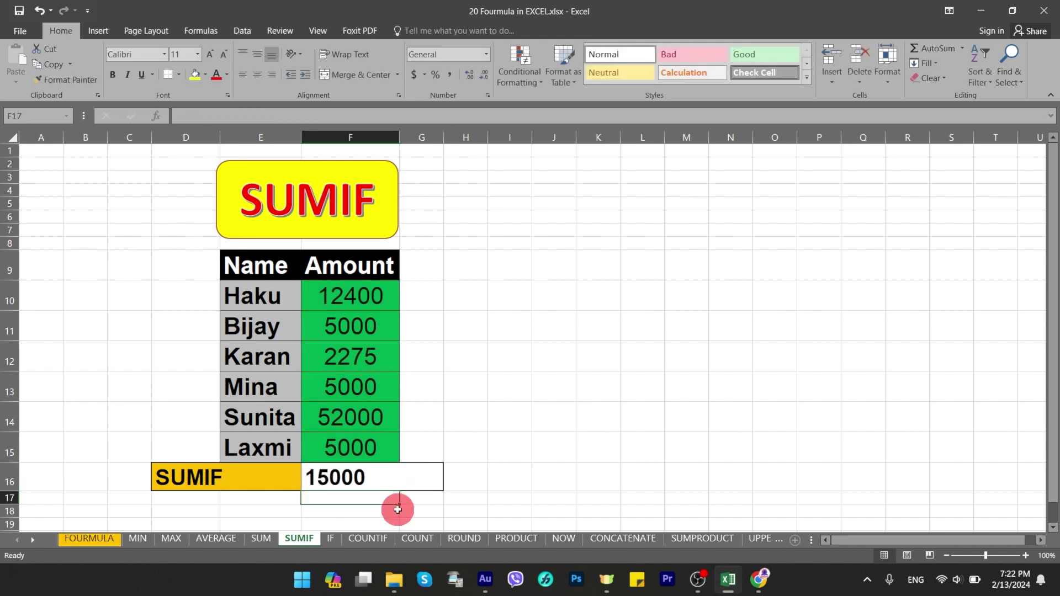
click(368, 327)
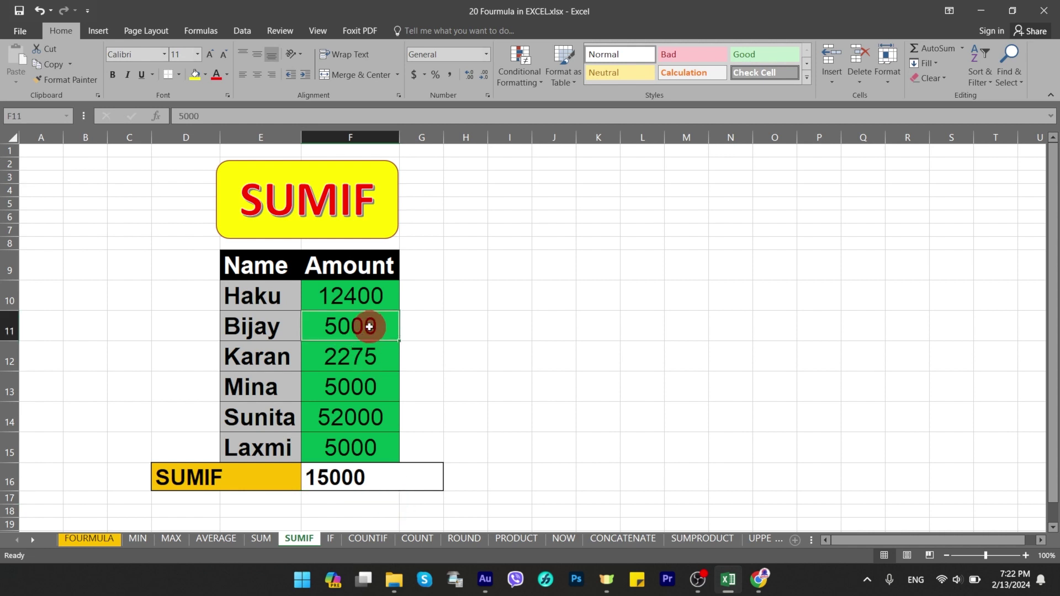
click(373, 386)
click(376, 442)
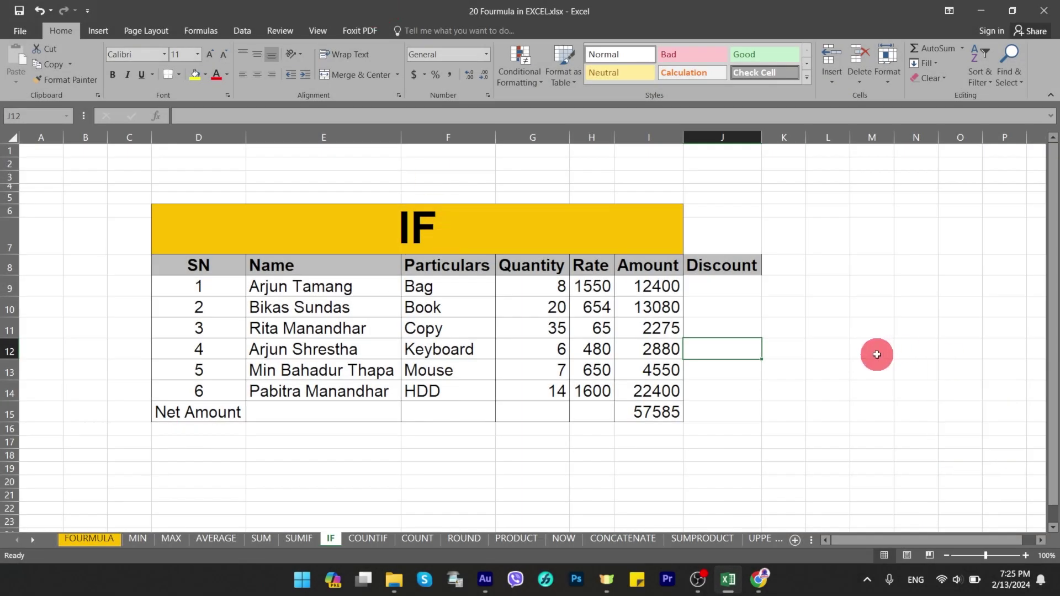
click(723, 286)
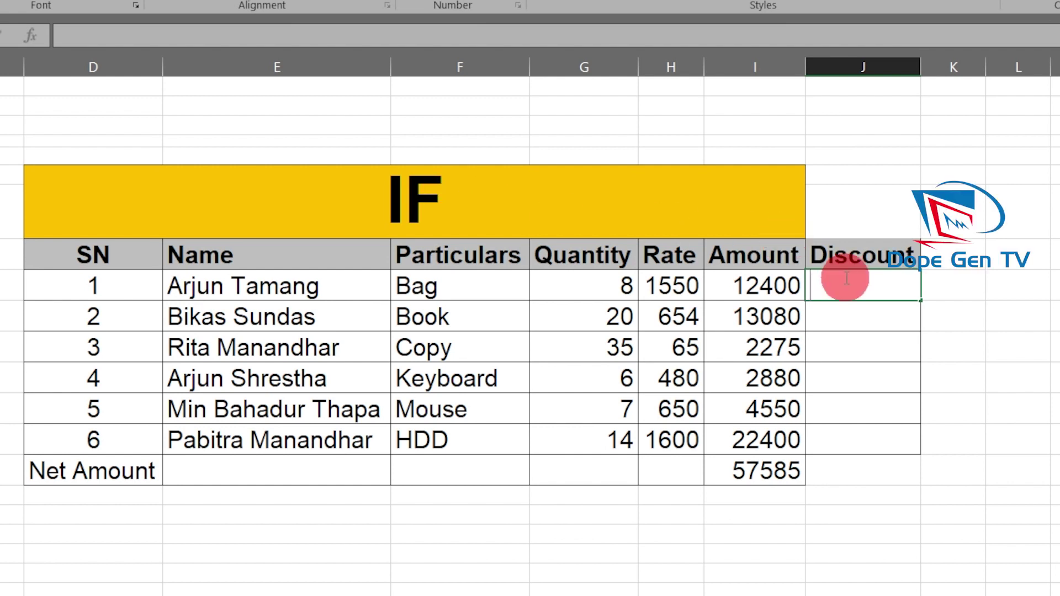
key(Return)
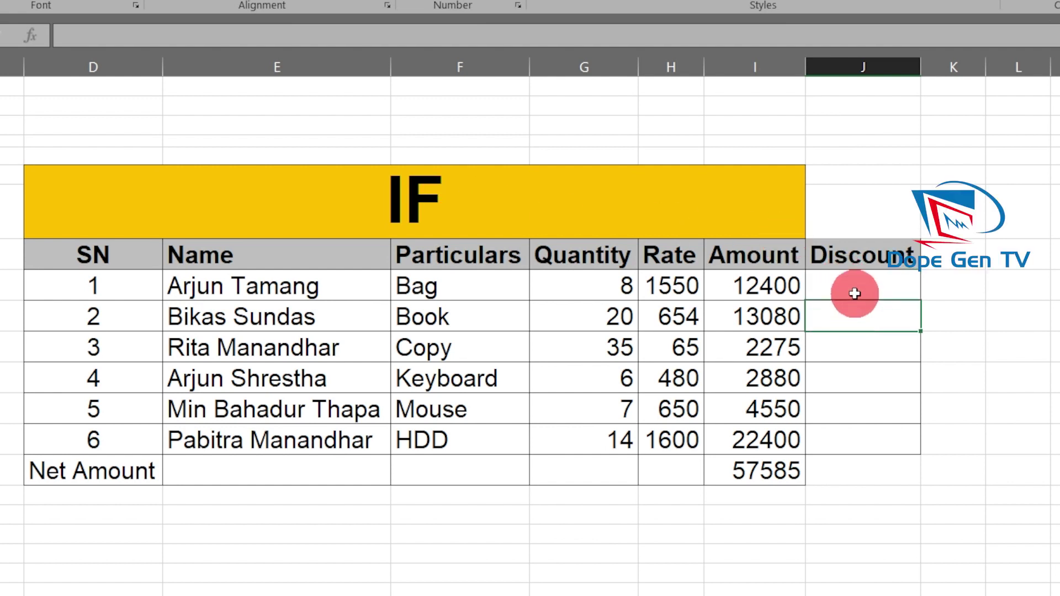
click(855, 283)
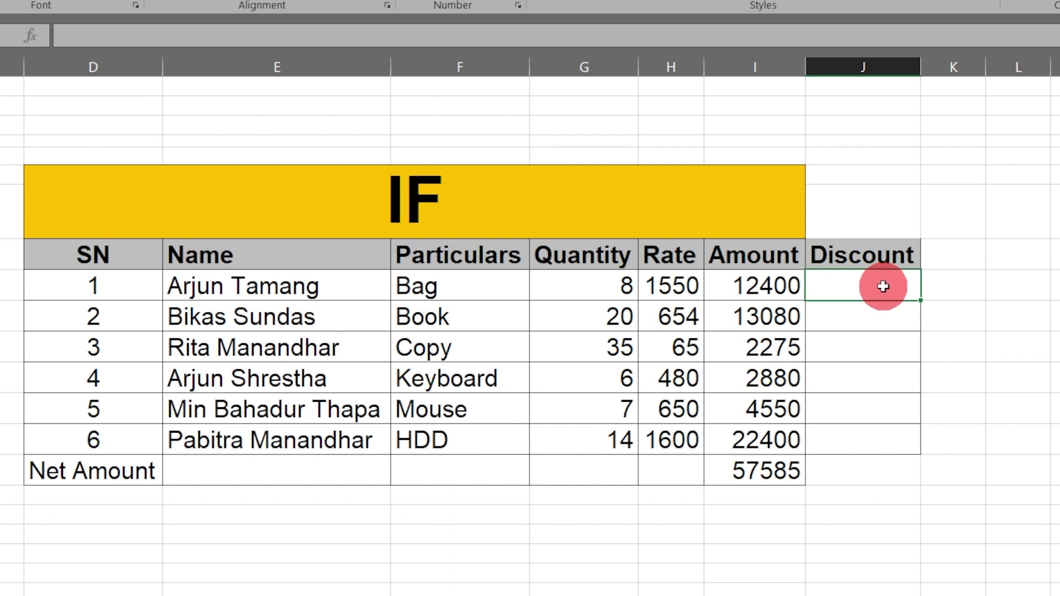
text(=)
text(IF)
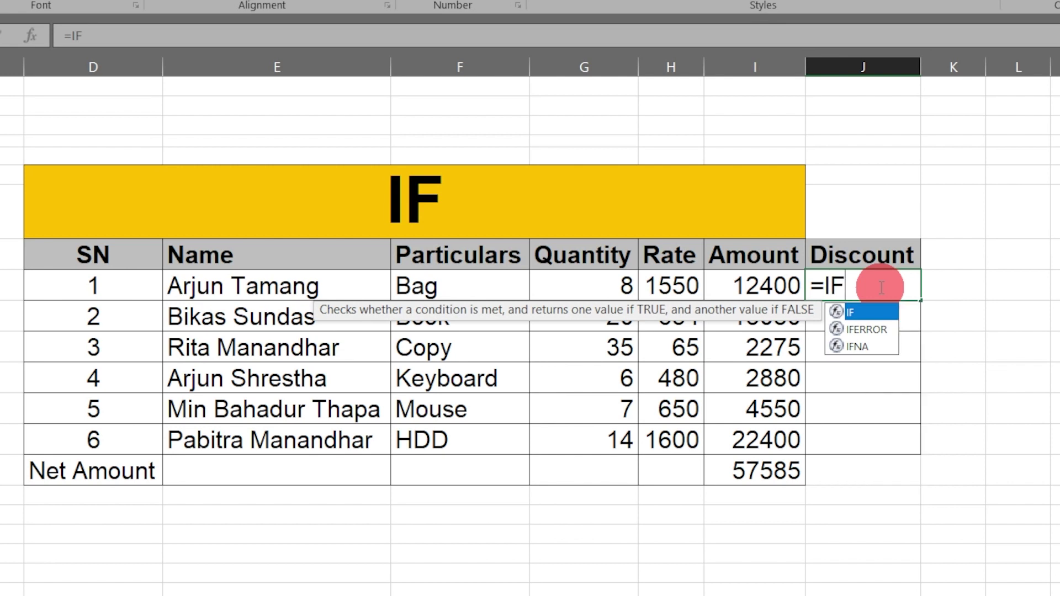
text(()
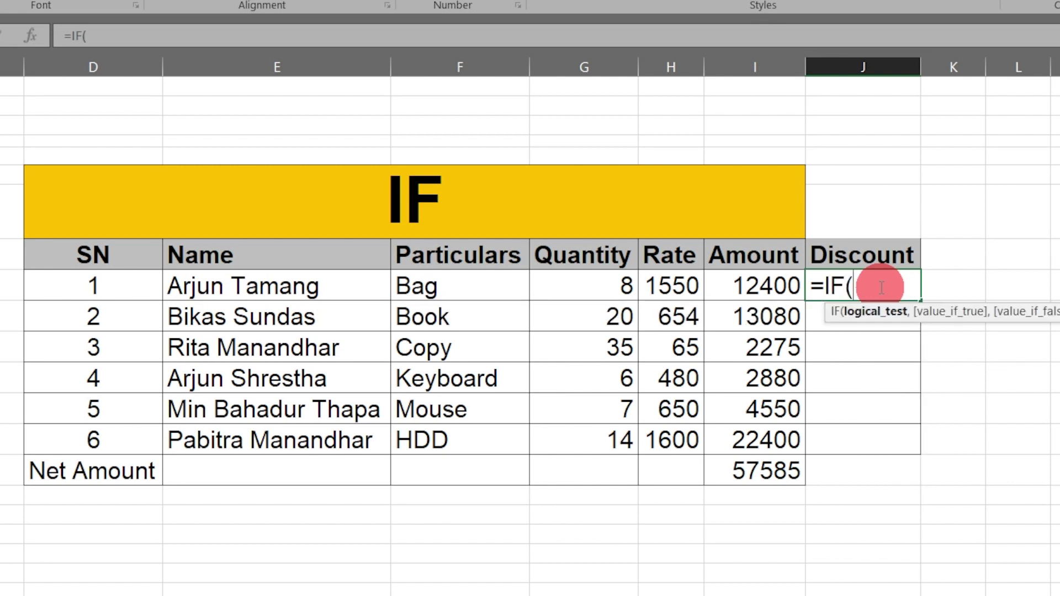
Step: Complete J9's formula as =IF(I9>=10000,I9*10%,0), showing a 1240 discount
click(734, 286)
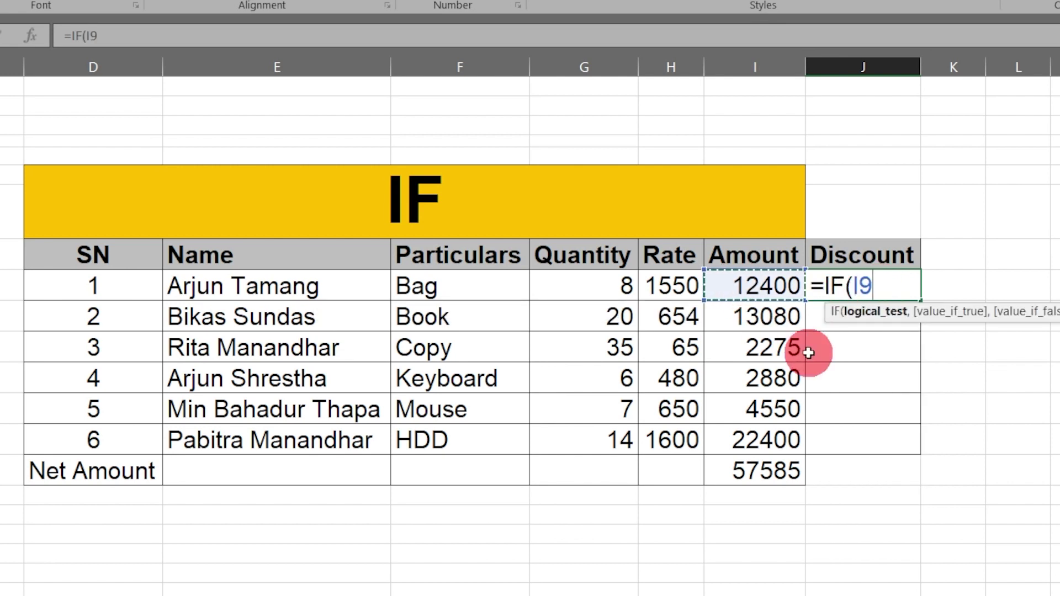
text(>=)
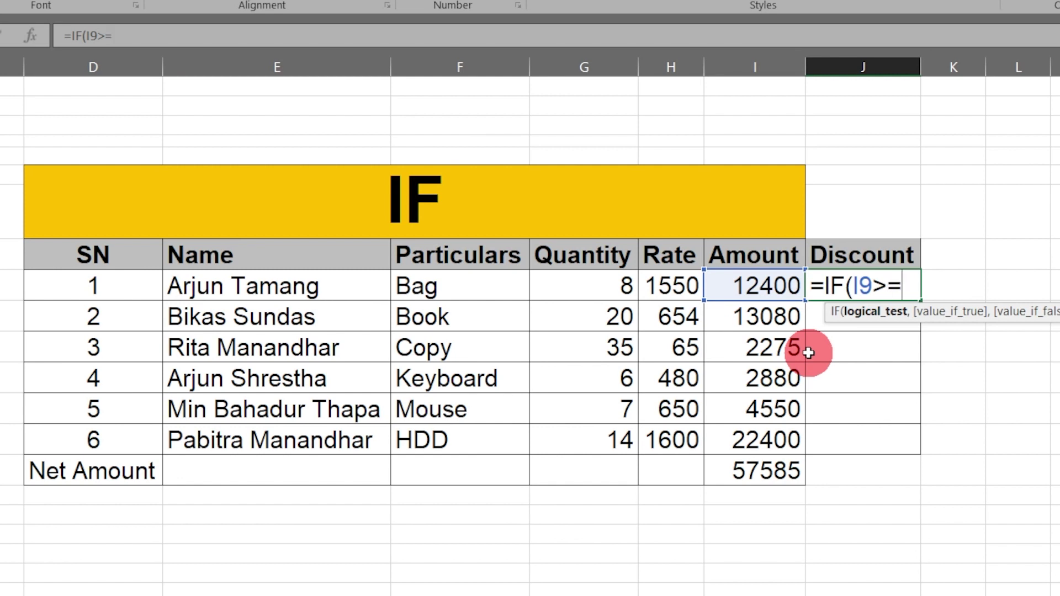
text(1000)
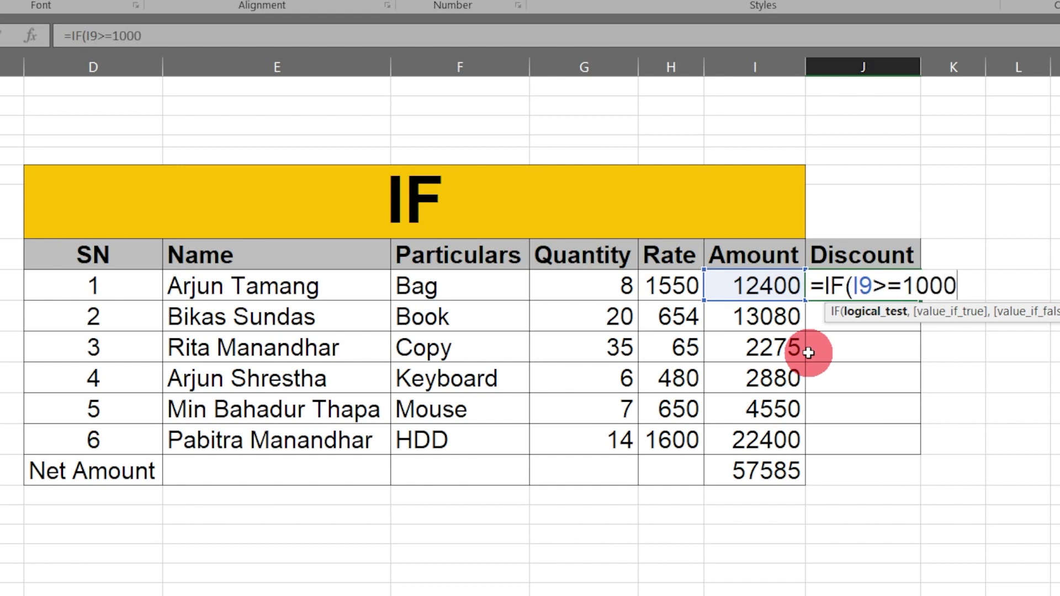
text(0,)
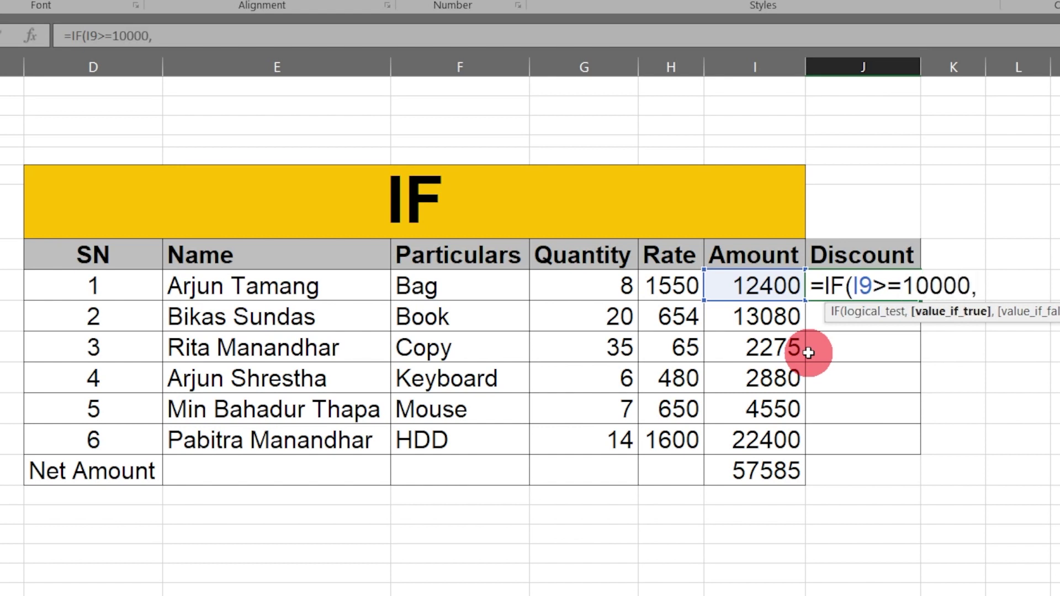
click(755, 287)
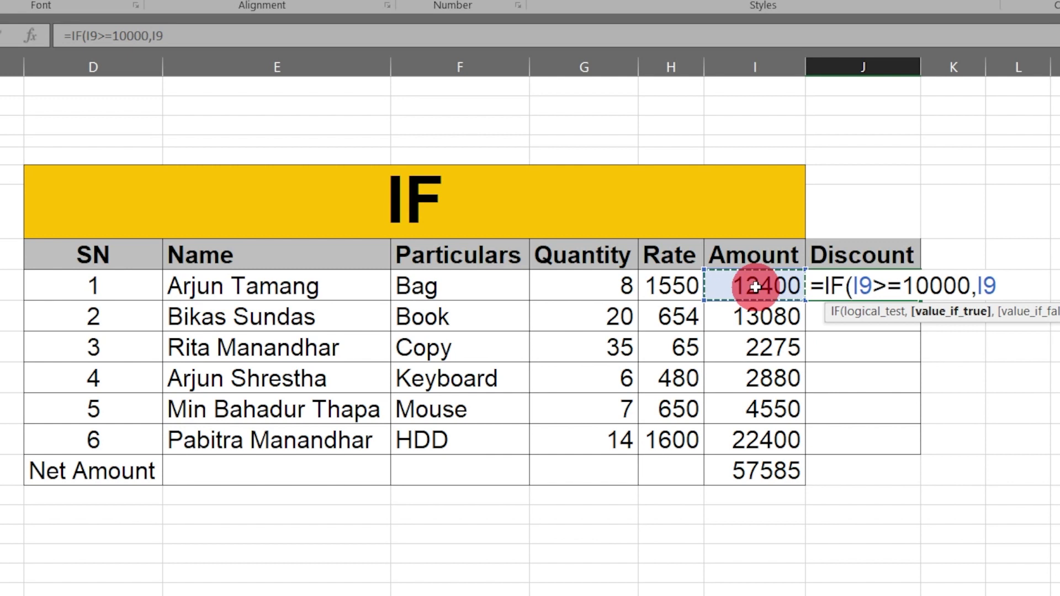
text(*)
text(10)
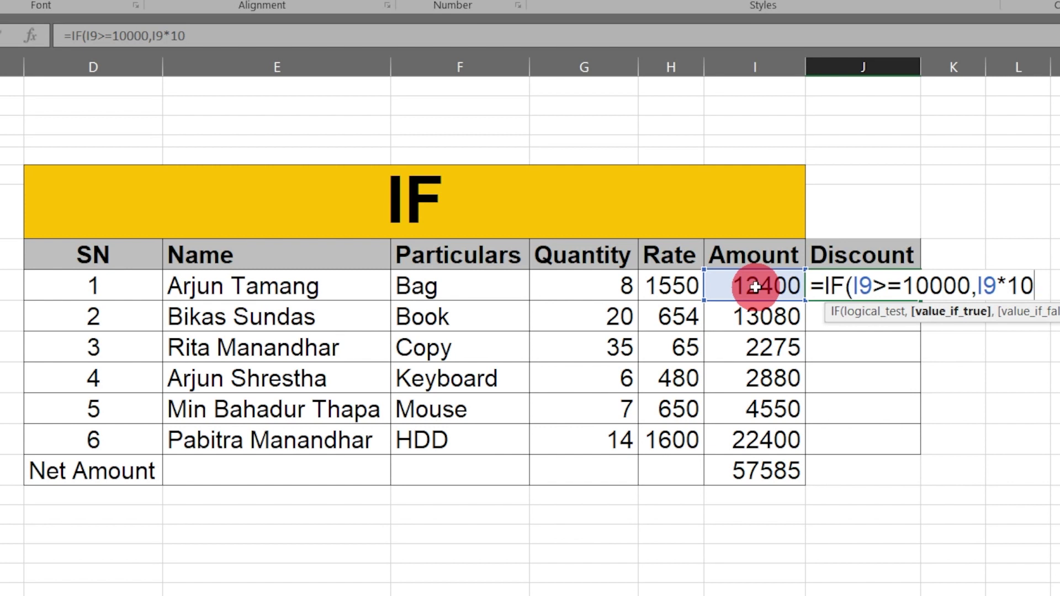
text(%)
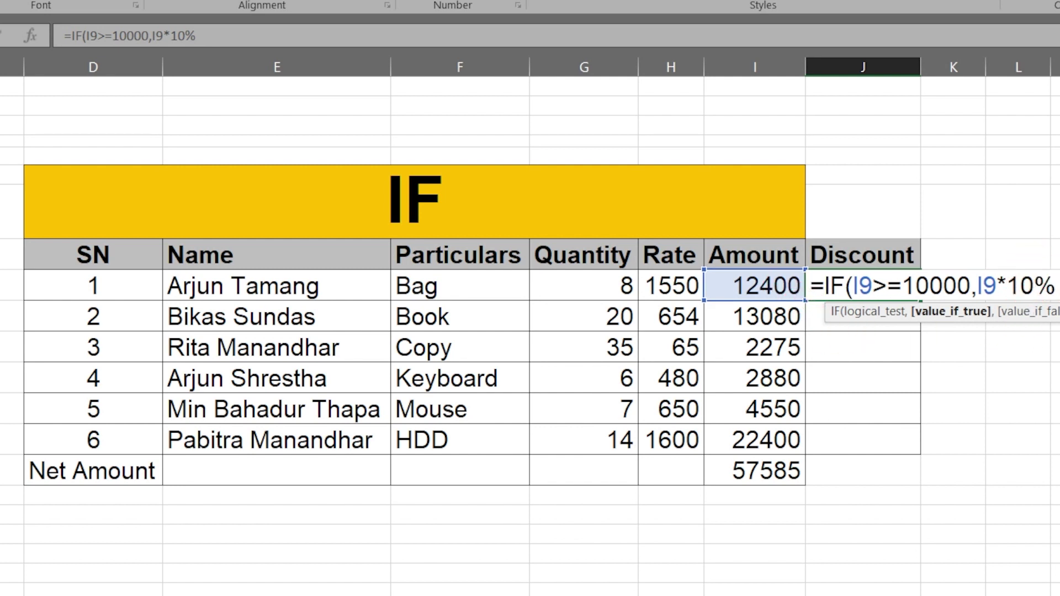
text(,)
text(0)
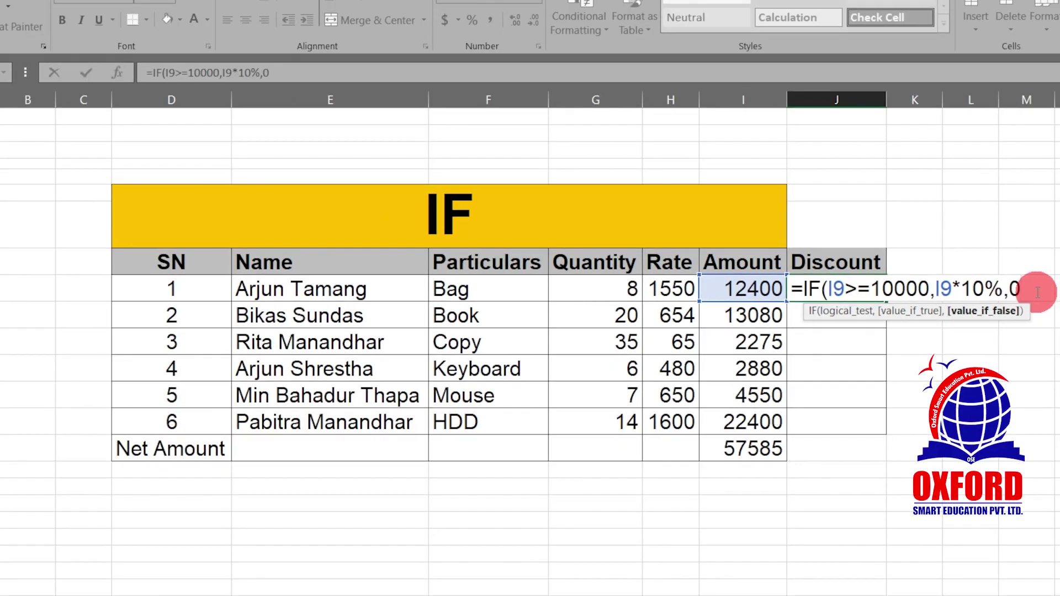
text())
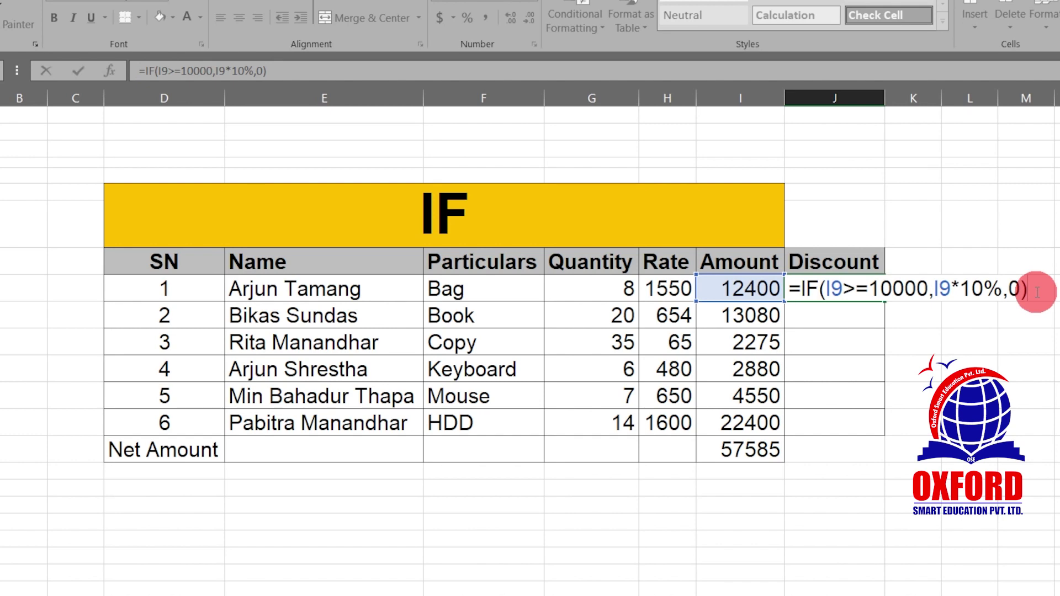
key(Return)
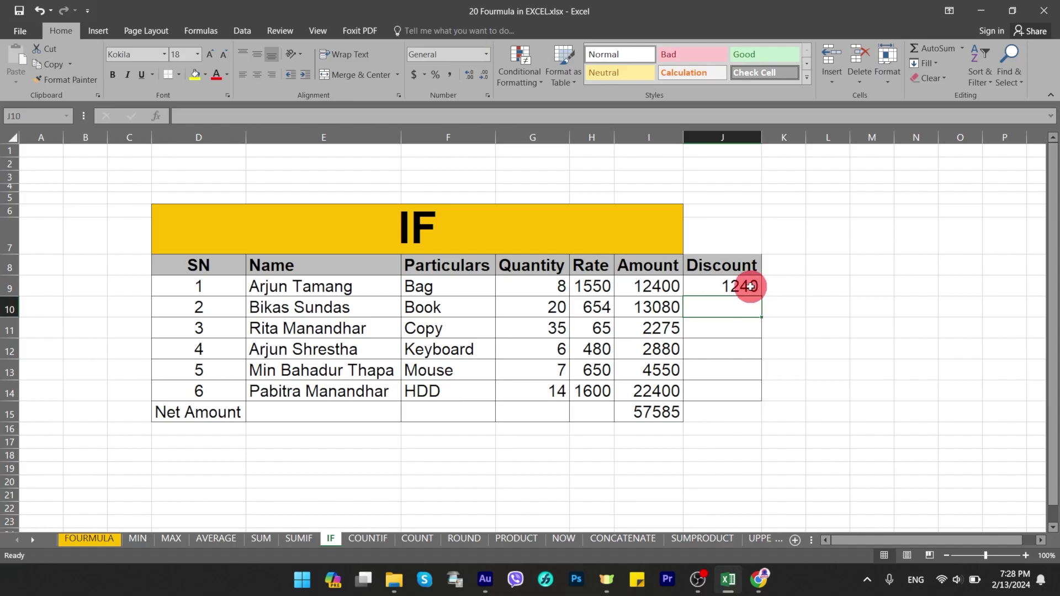
Step: Fill the discount formula from J9 down to J14 and check the results in J11–J13
click(751, 286)
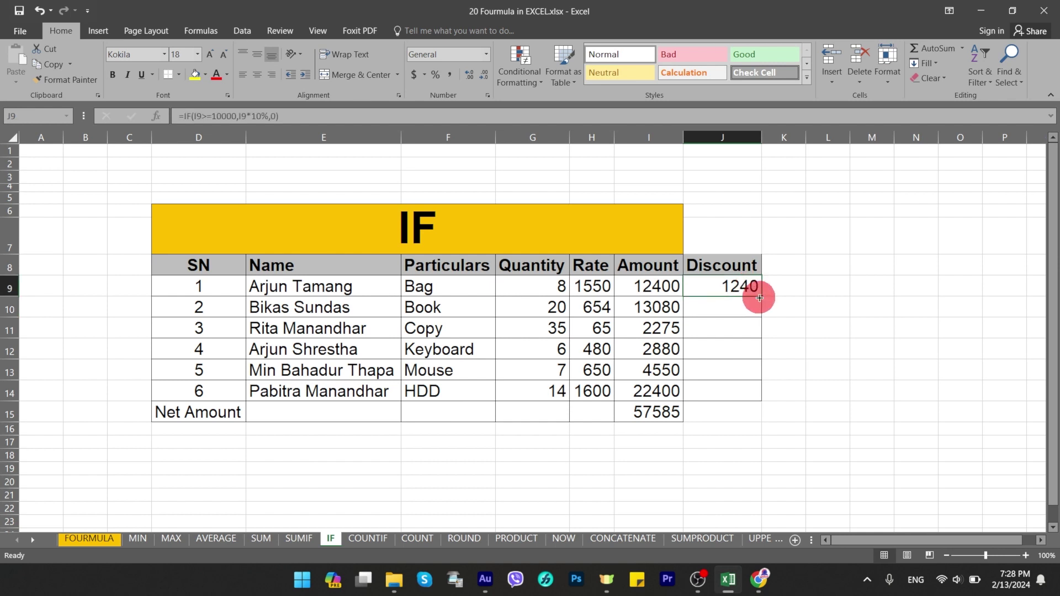
double_click(761, 297)
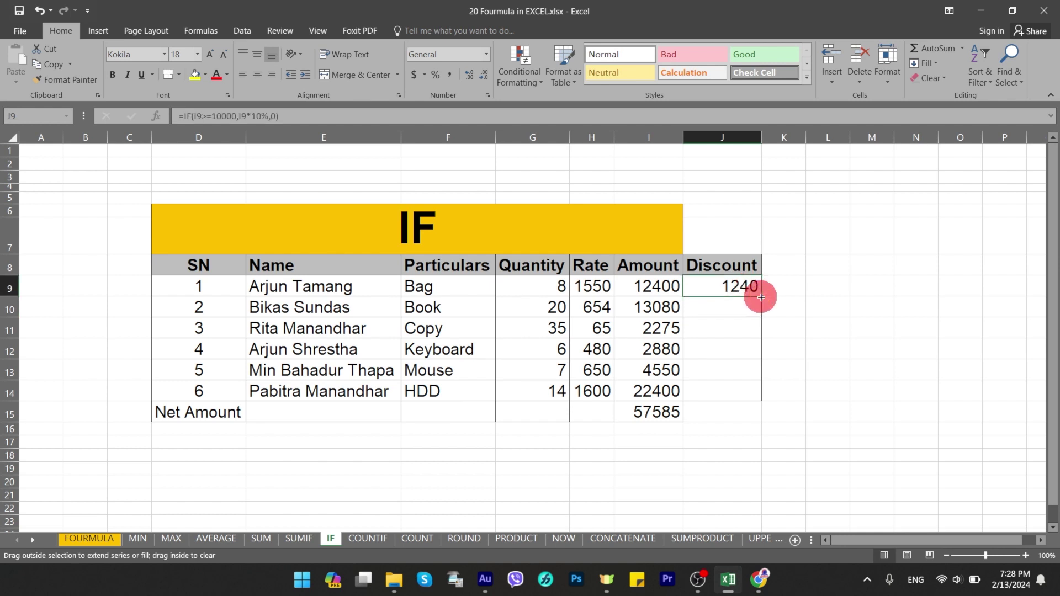
click(753, 330)
click(749, 344)
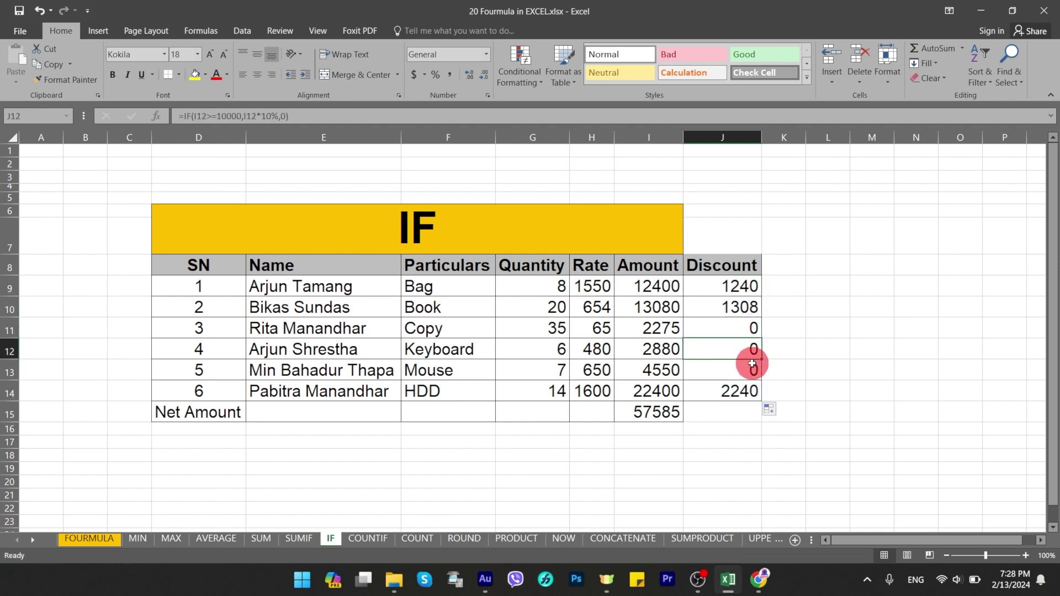
click(752, 363)
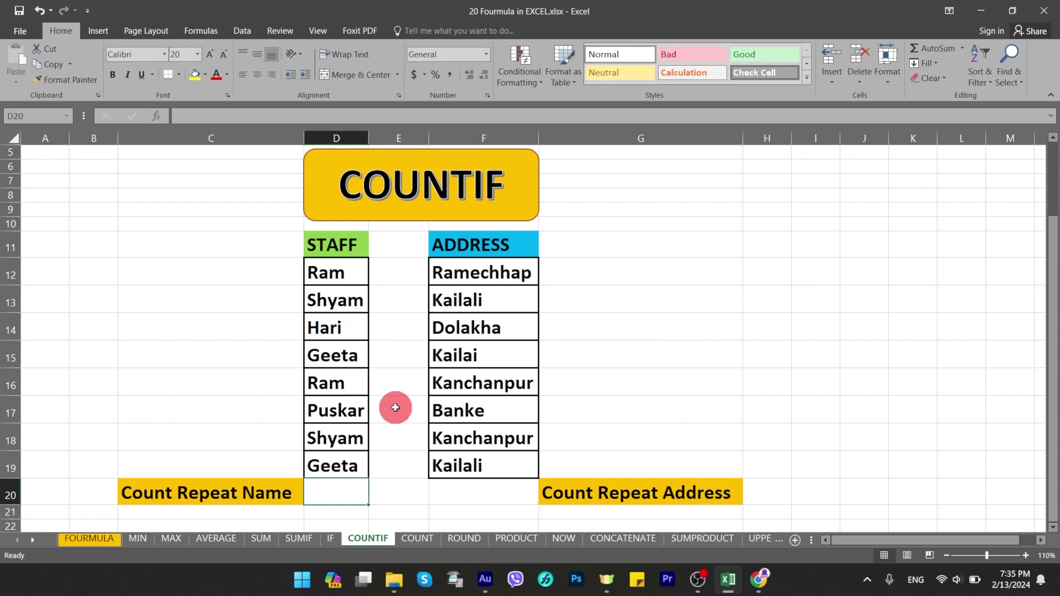
click(346, 245)
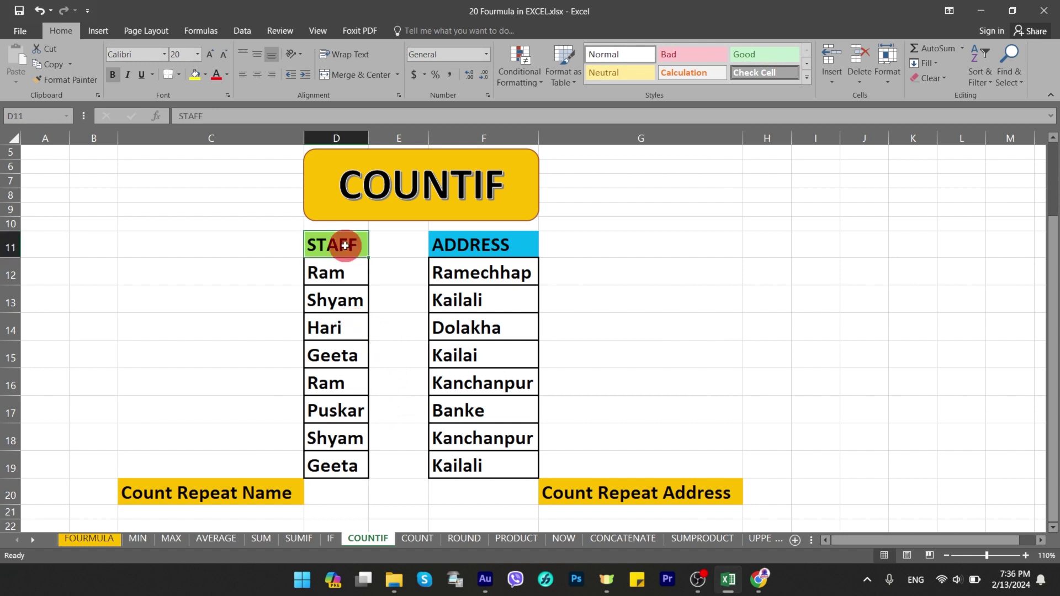
click(464, 245)
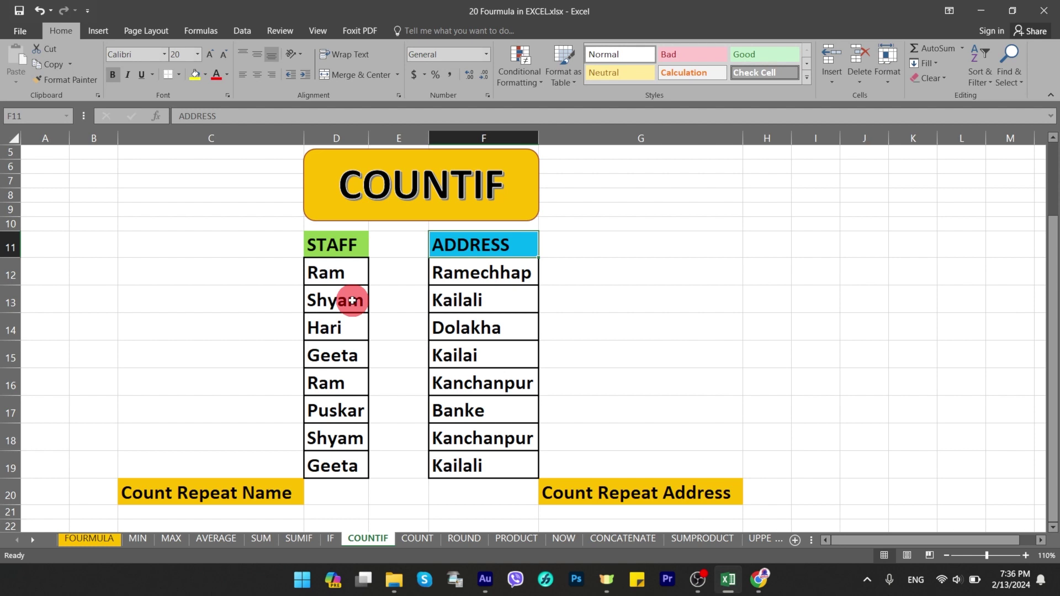
click(333, 507)
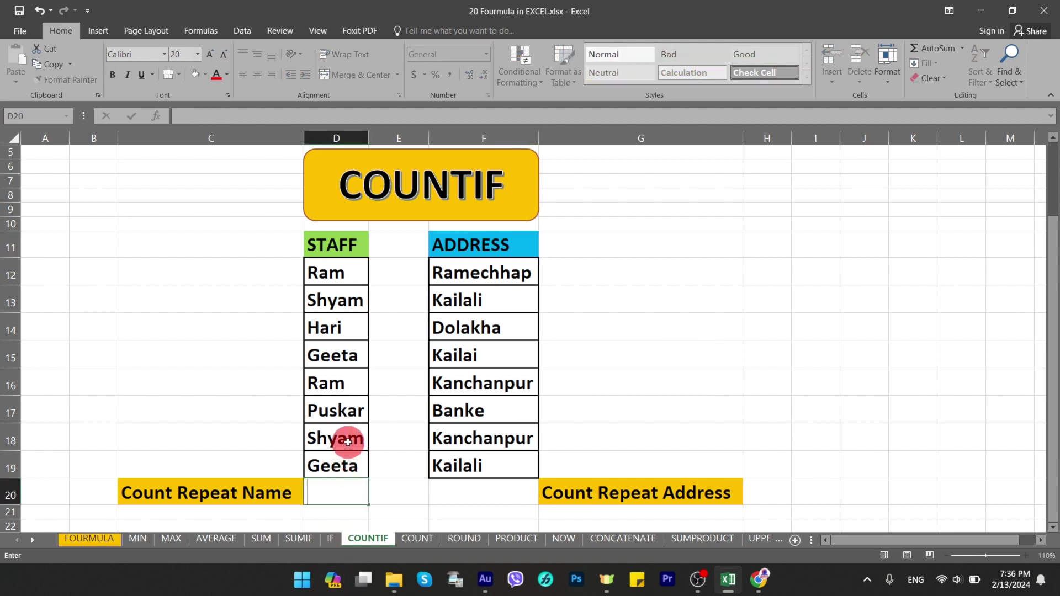
Step: Enter =COUNTIF(D12:D19,"ram") in D20, returning 2
text(= ount)
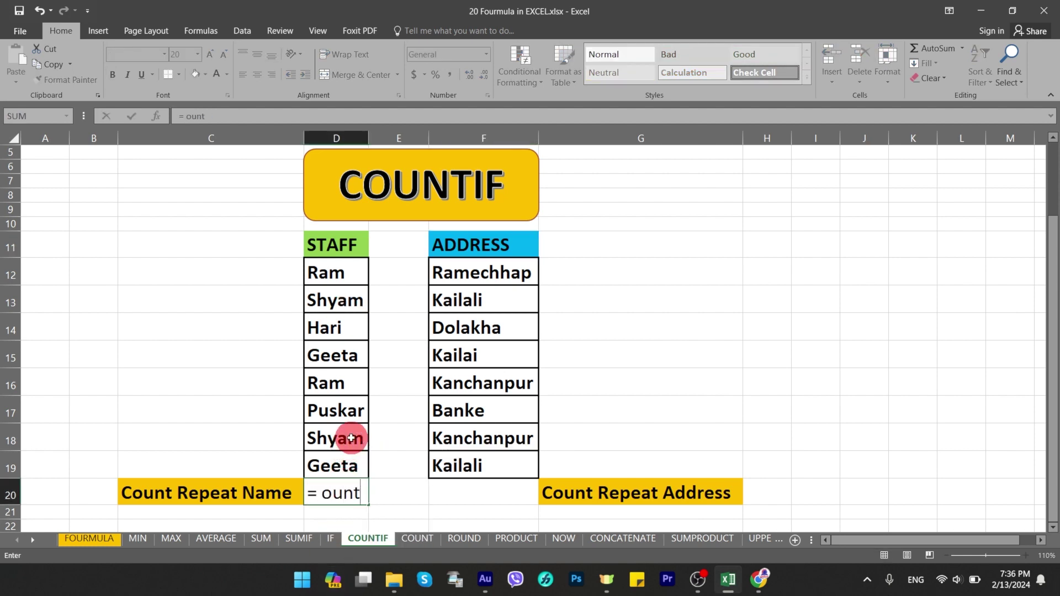
key(BackSpace)
key(BackSpace)
key(BackSpace)
key(BackSpace)
key(BackSpace)
text(cou)
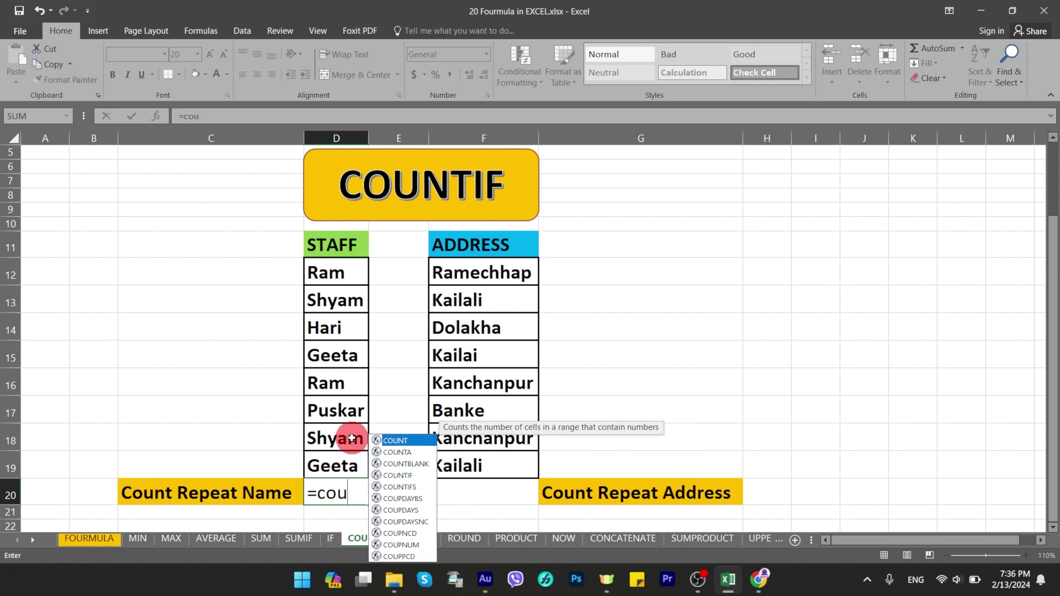
text(ntif)
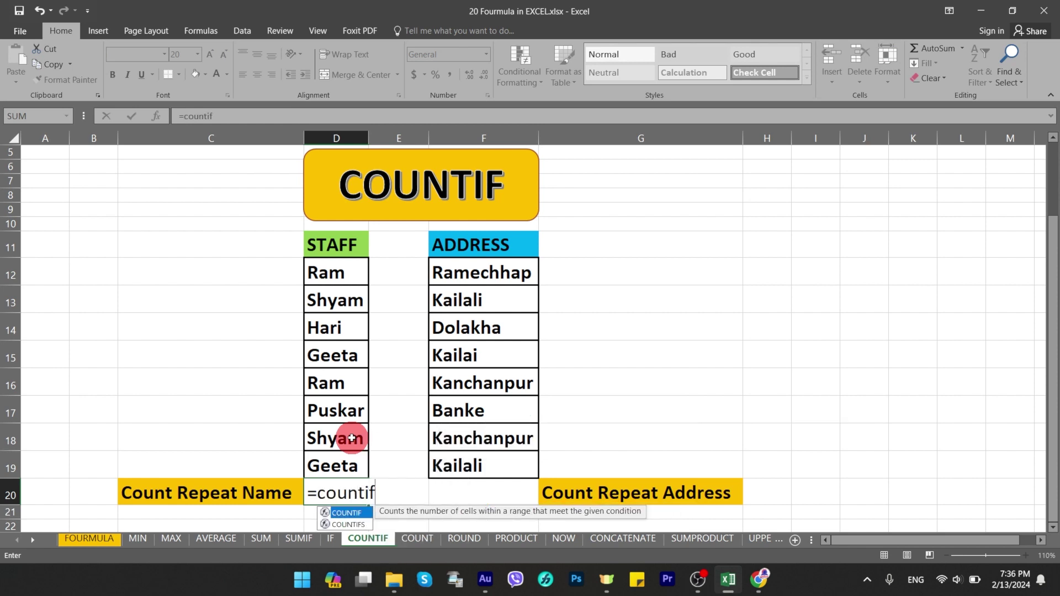
key(Tab)
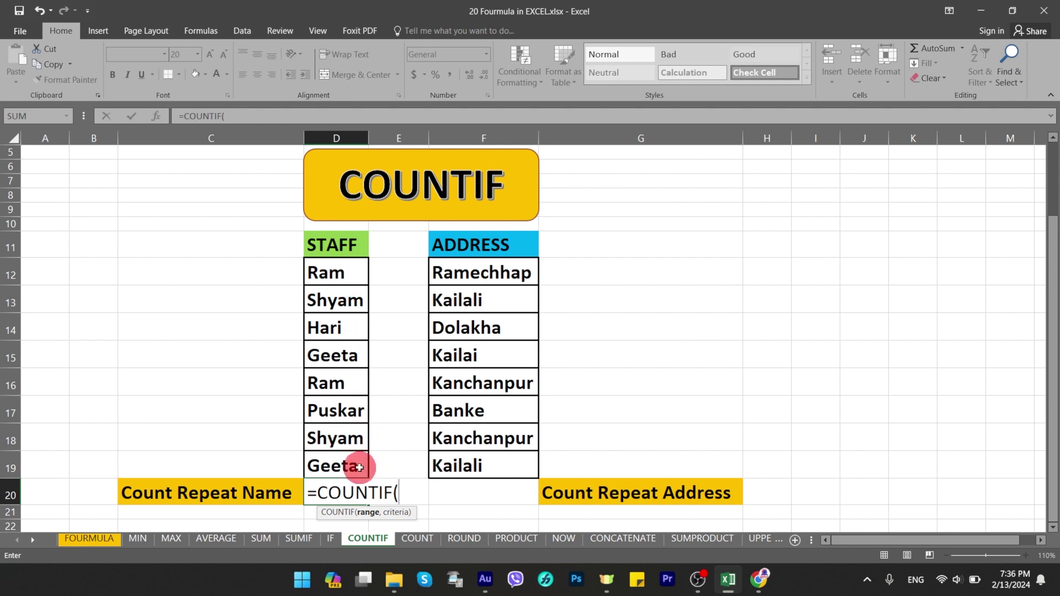
drag(345, 271, 349, 466)
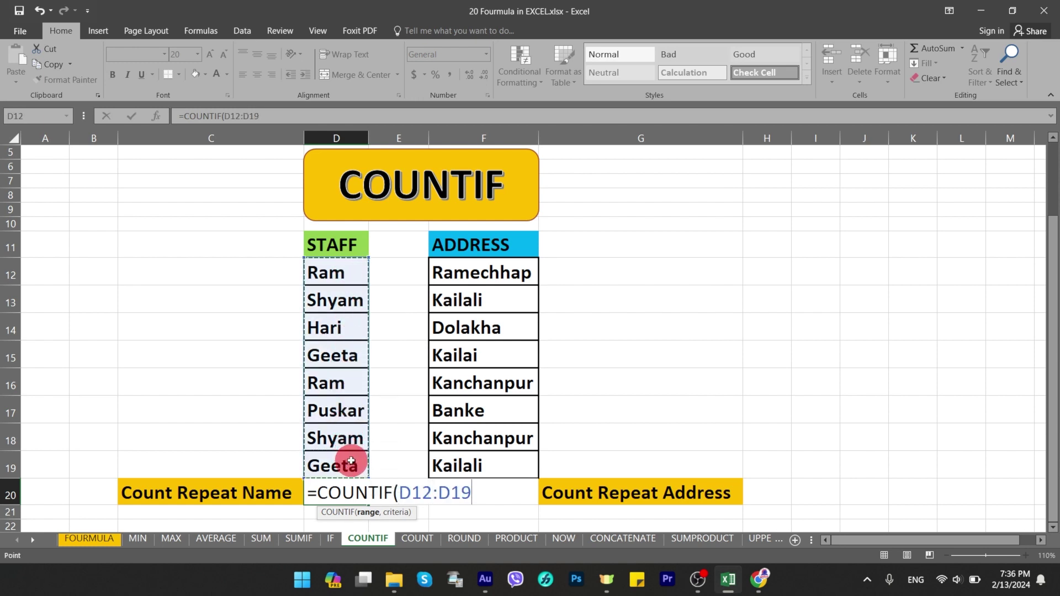
text(,)
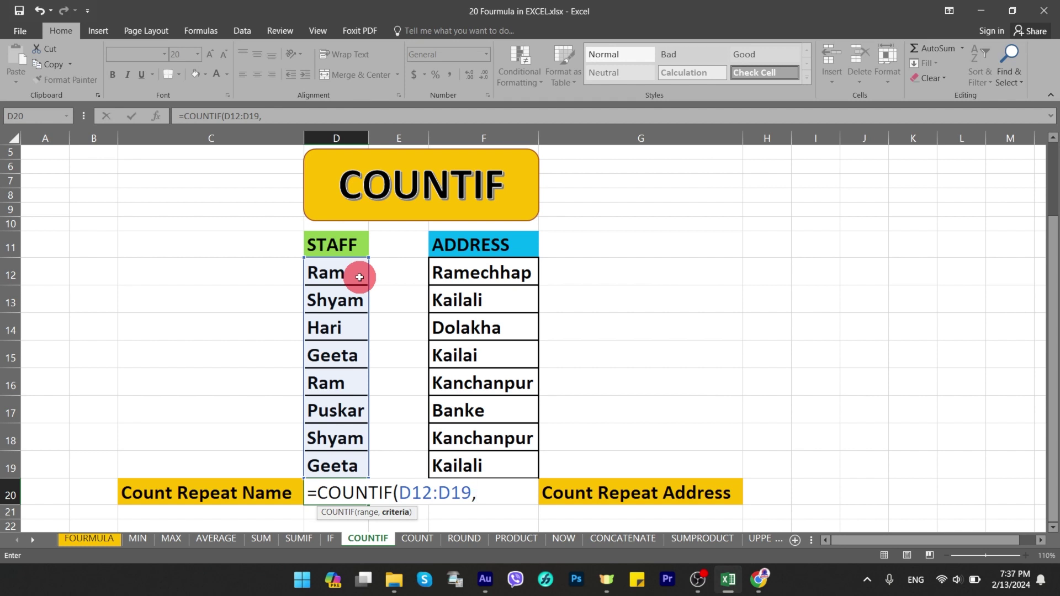
text(")
text(ra)
text(m)
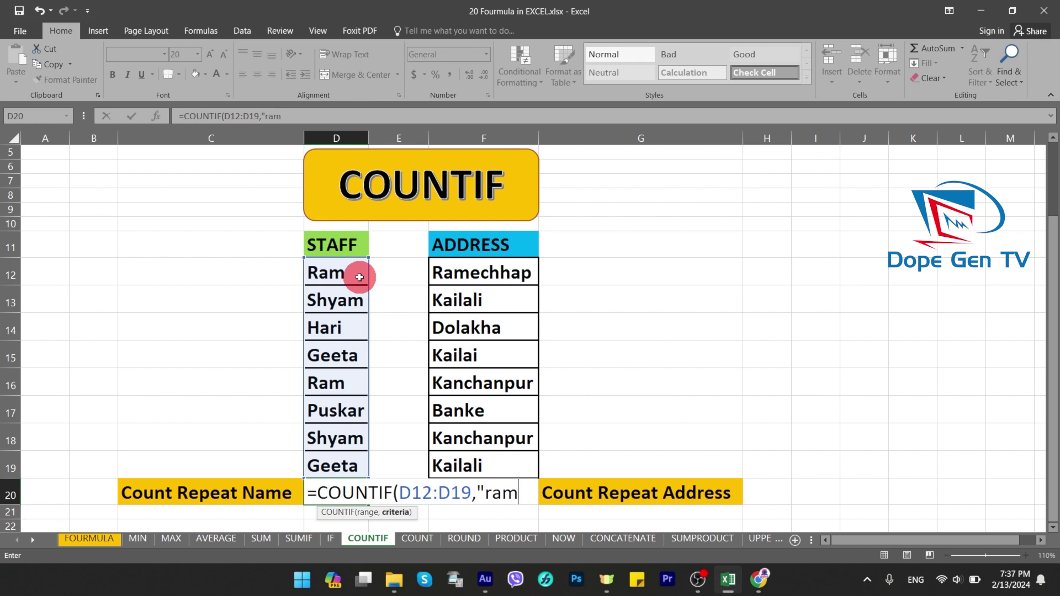
text(")
text())
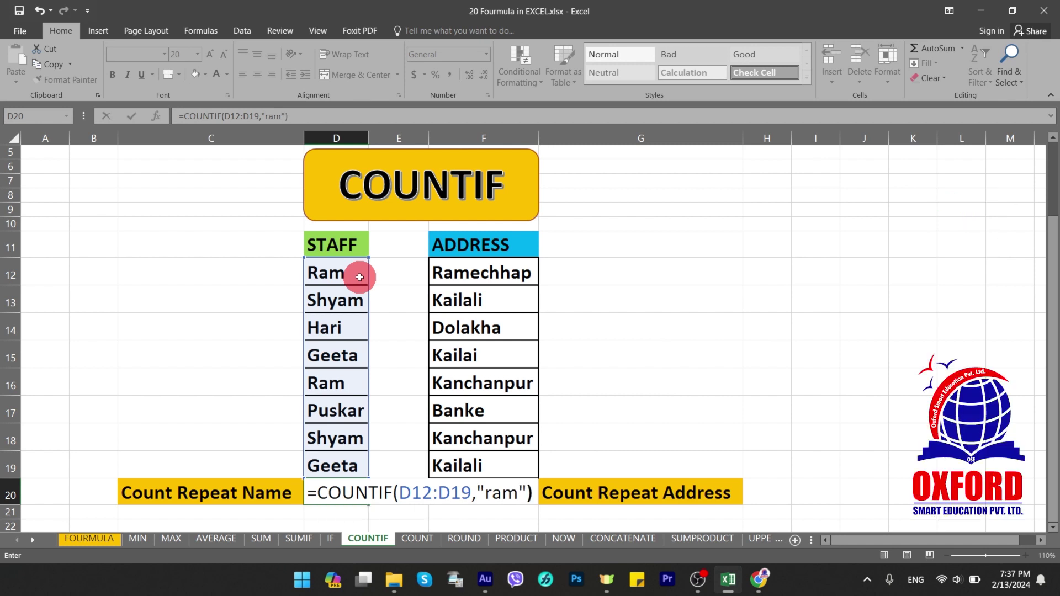
key(Return)
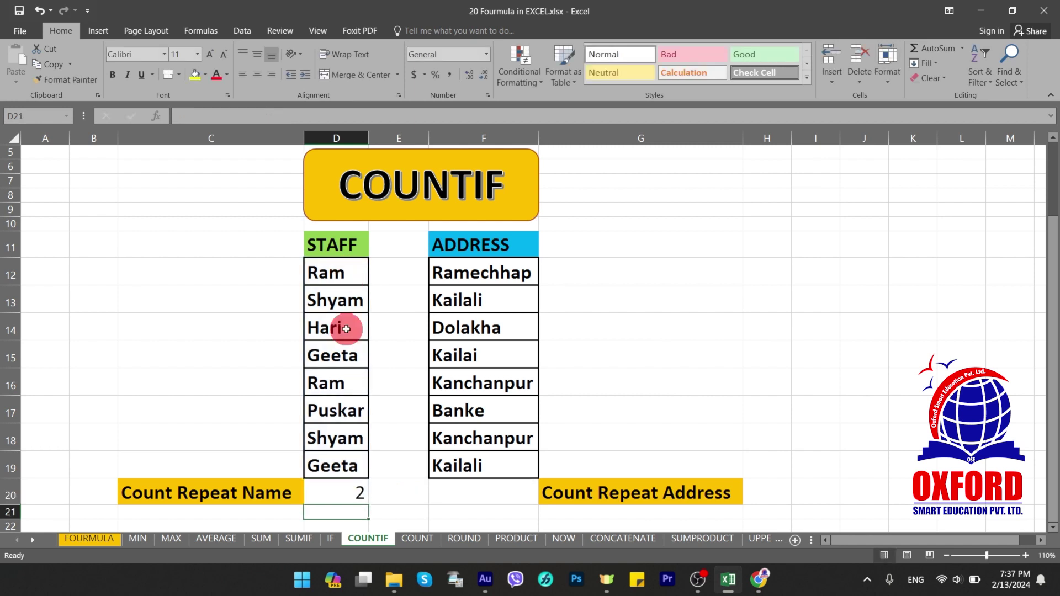
Step: Inspect the D20 formula and point out both Ram entries in the STAFF list
click(344, 491)
click(351, 381)
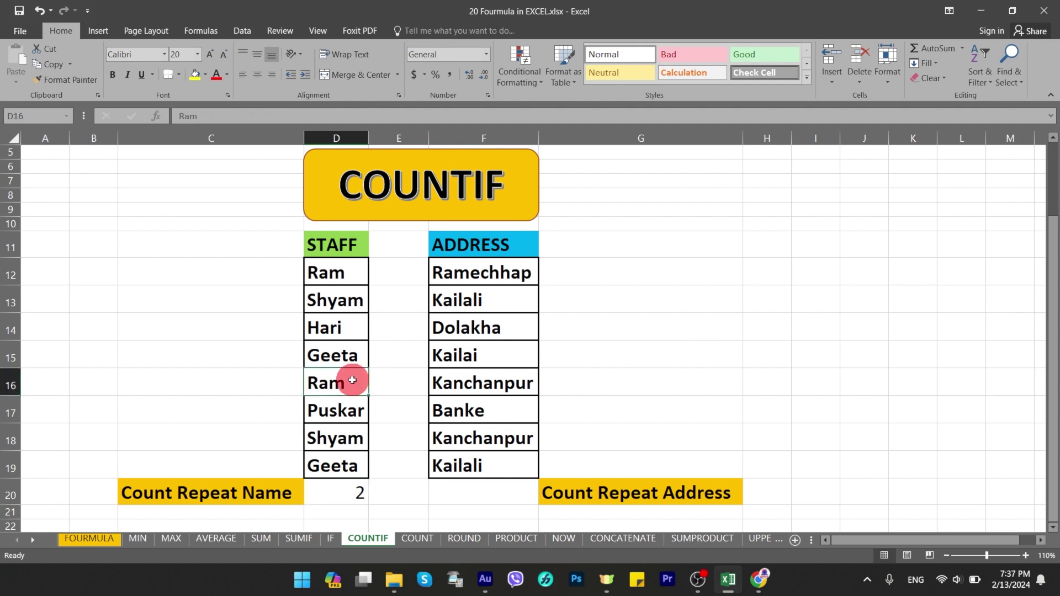
click(355, 266)
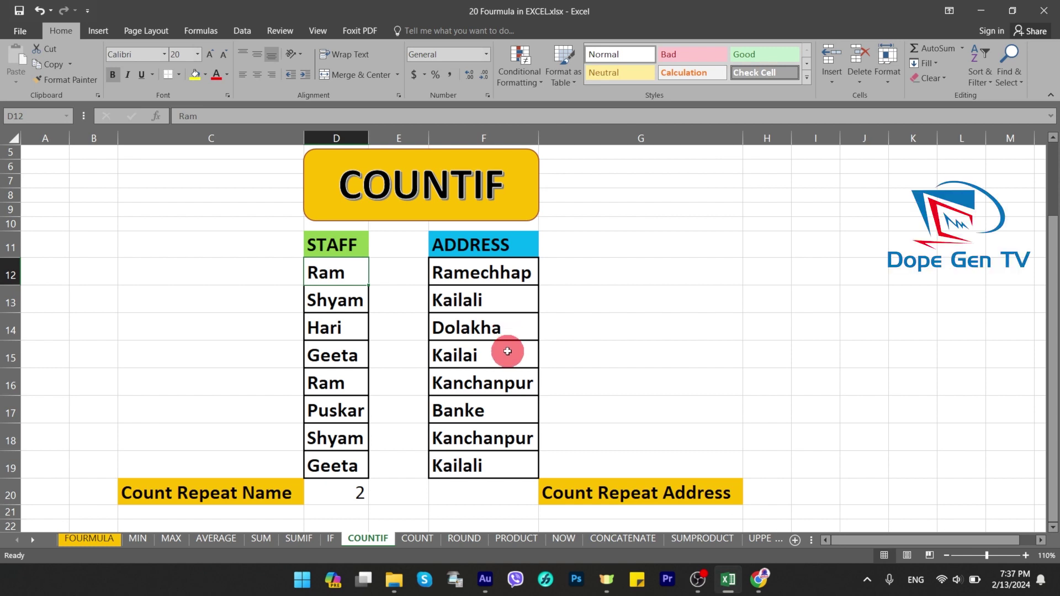
Step: Enter =COUNTIF(F12:F19,"kanchanpur") in F20, returning 2
click(517, 492)
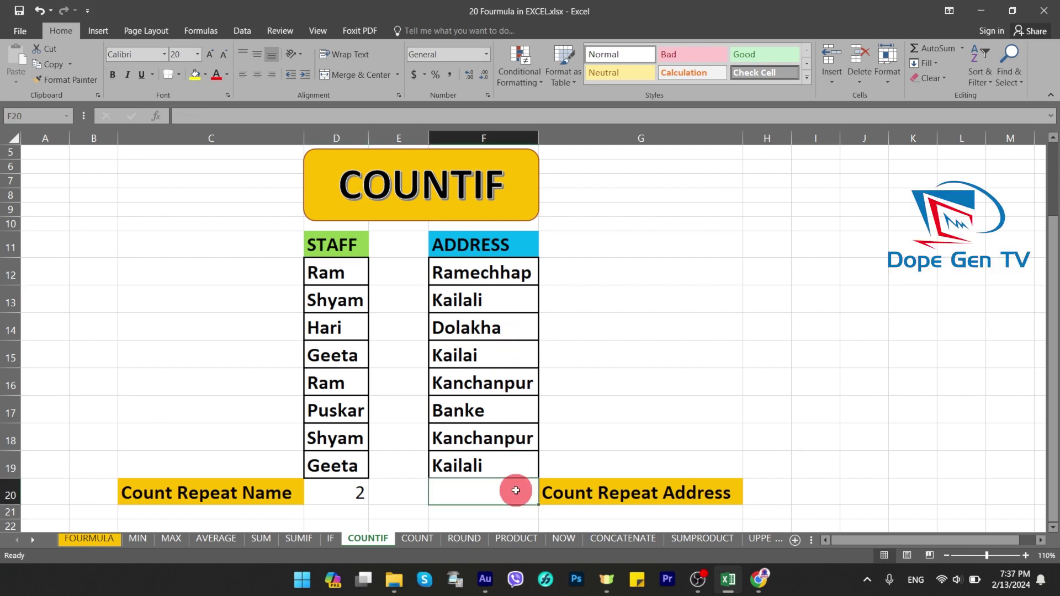
text(=co)
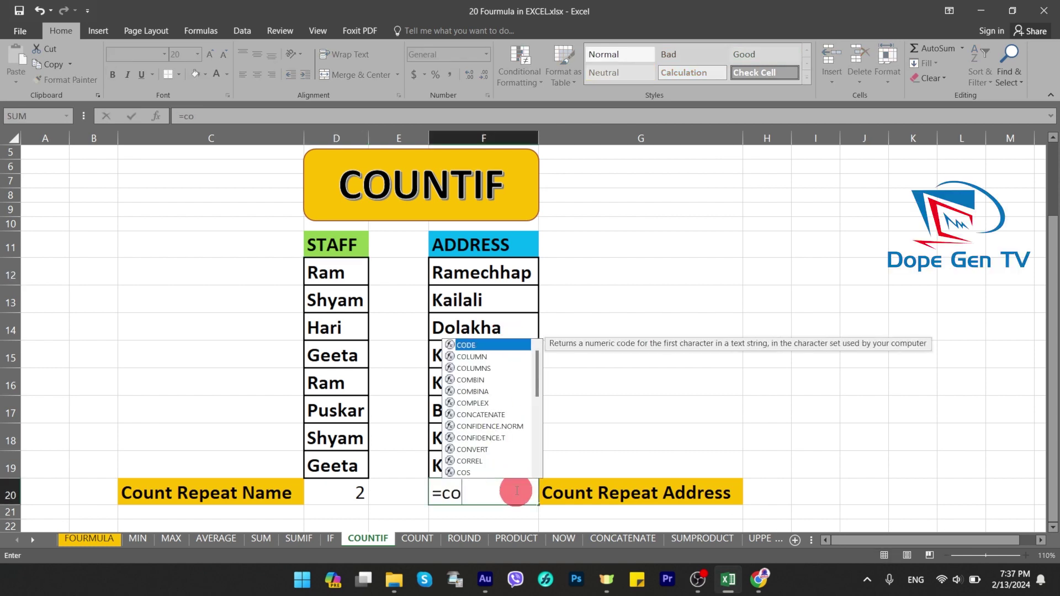
text(untif)
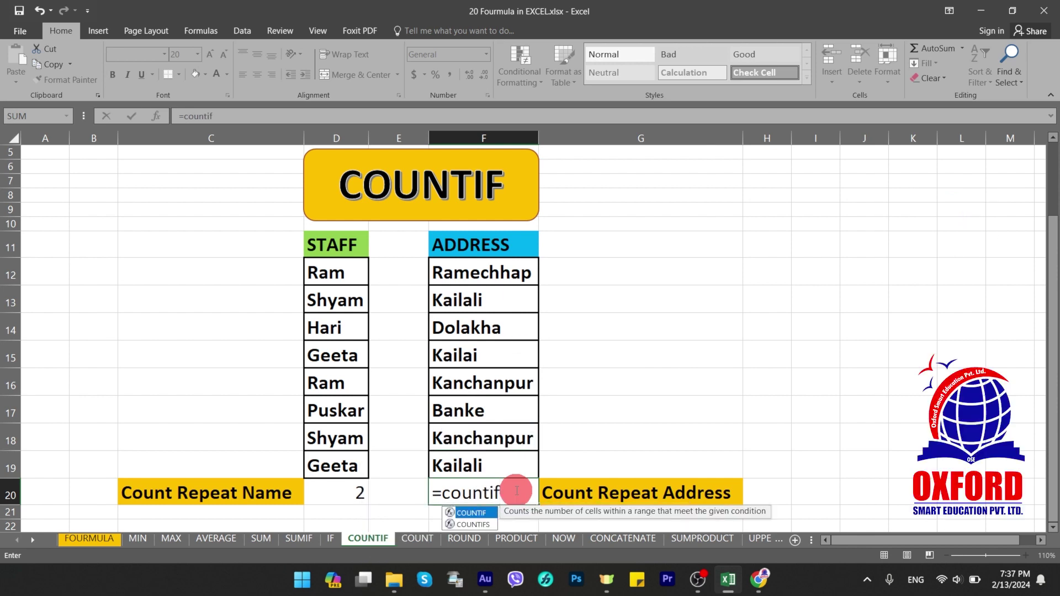
key(Tab)
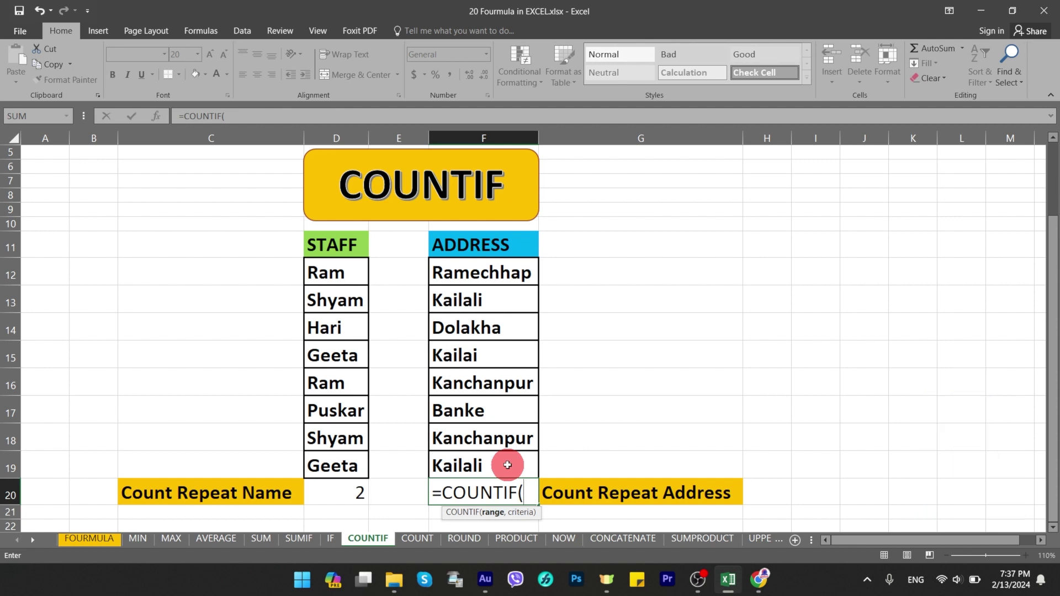
drag(504, 273, 532, 460)
text(,)
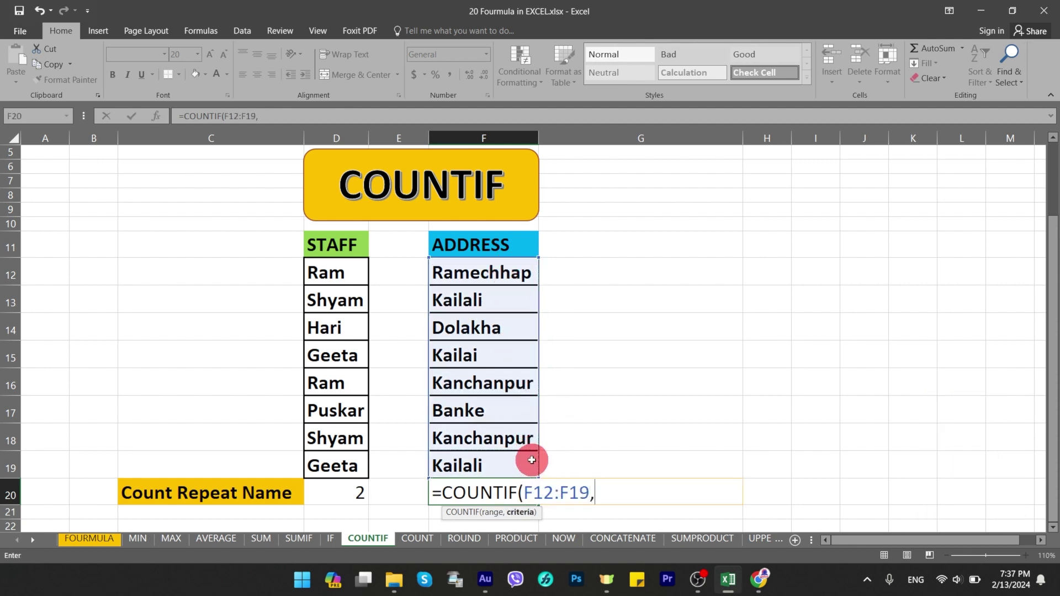
text(")
text(kanchanpur)
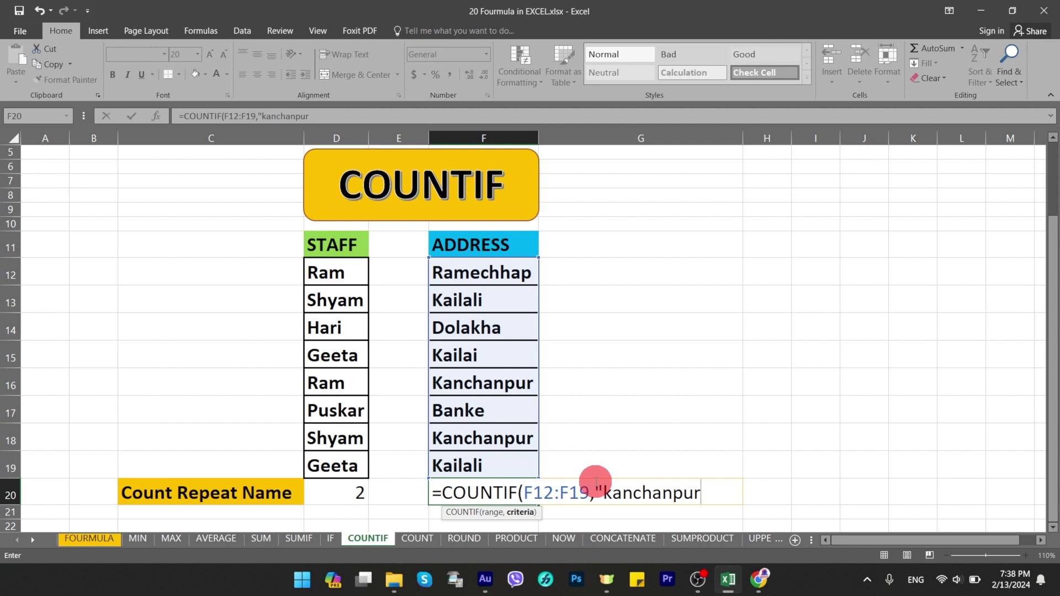
text(")
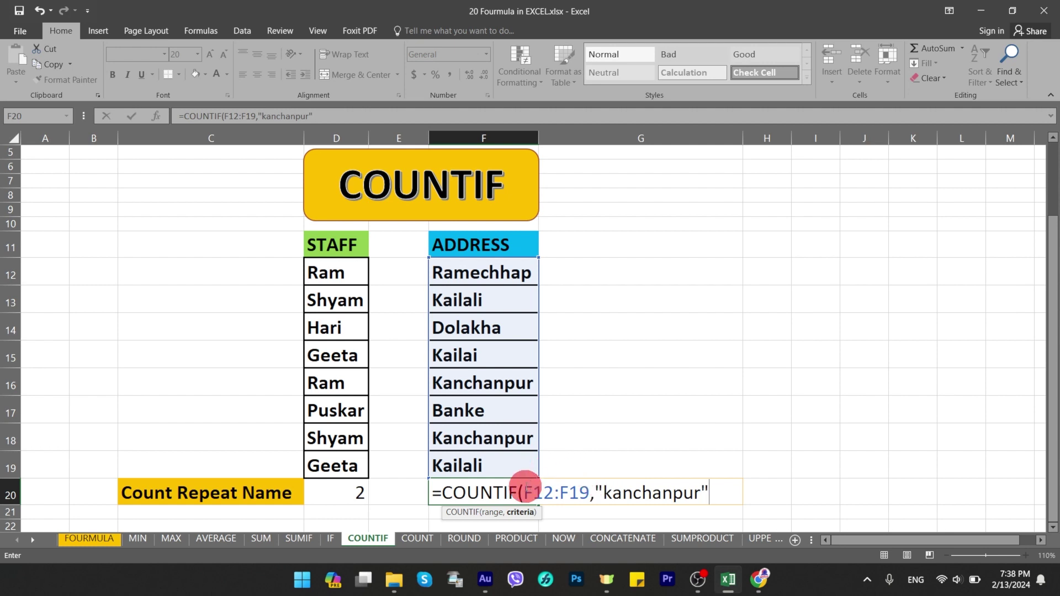
text())
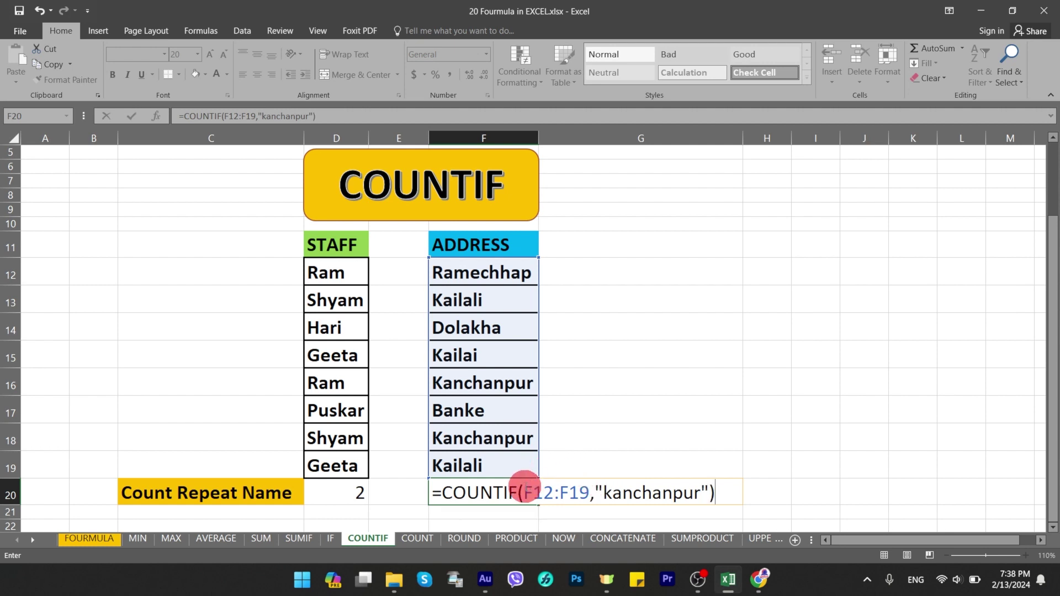
key(Return)
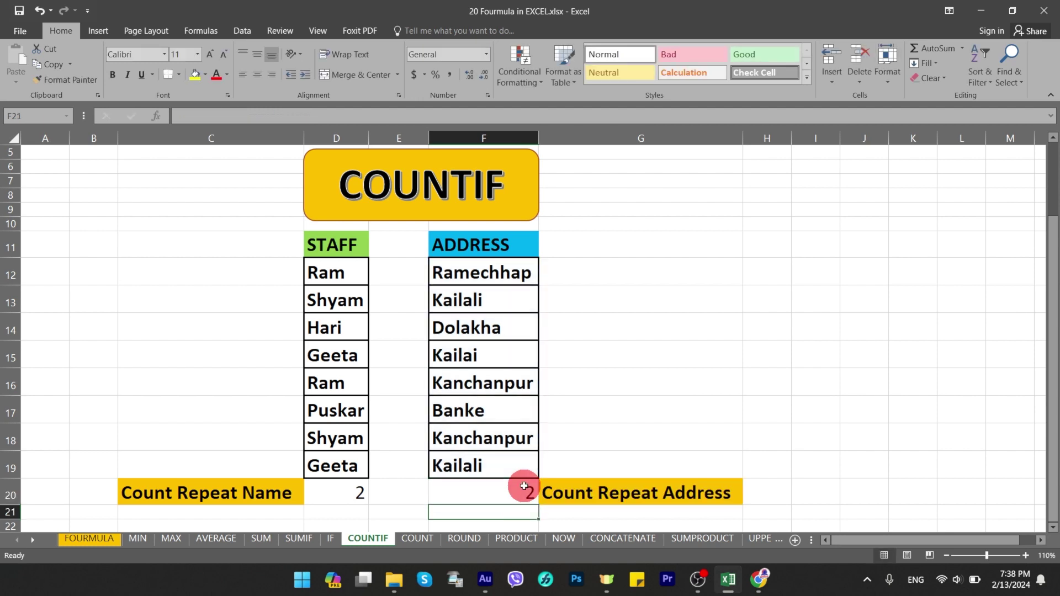
scroll(573, 395, down, 1)
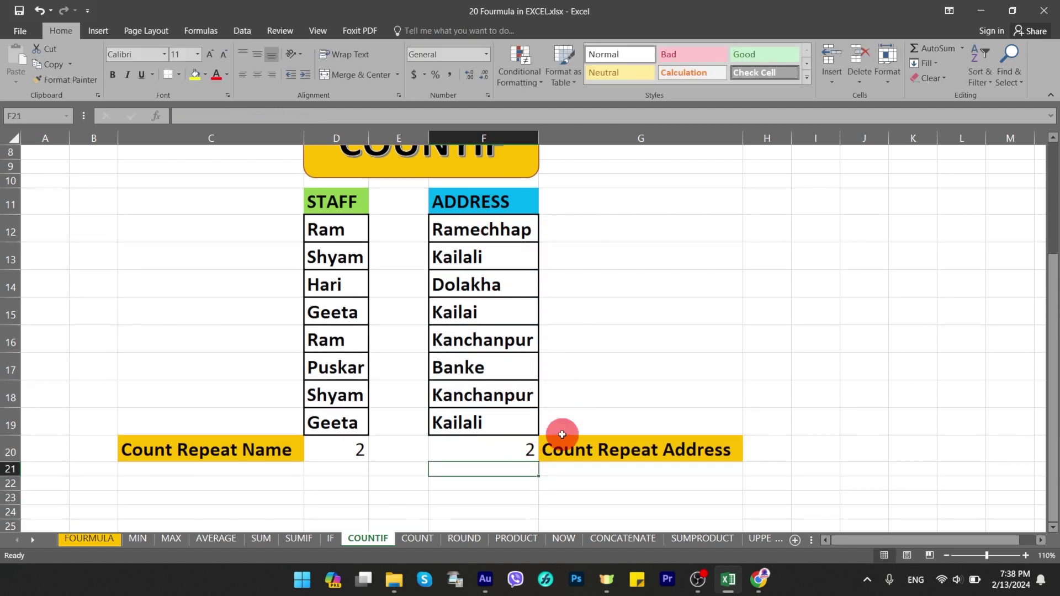
Step: Scroll back up to the top of the COUNTIF sheet
scroll(562, 435, up, 1)
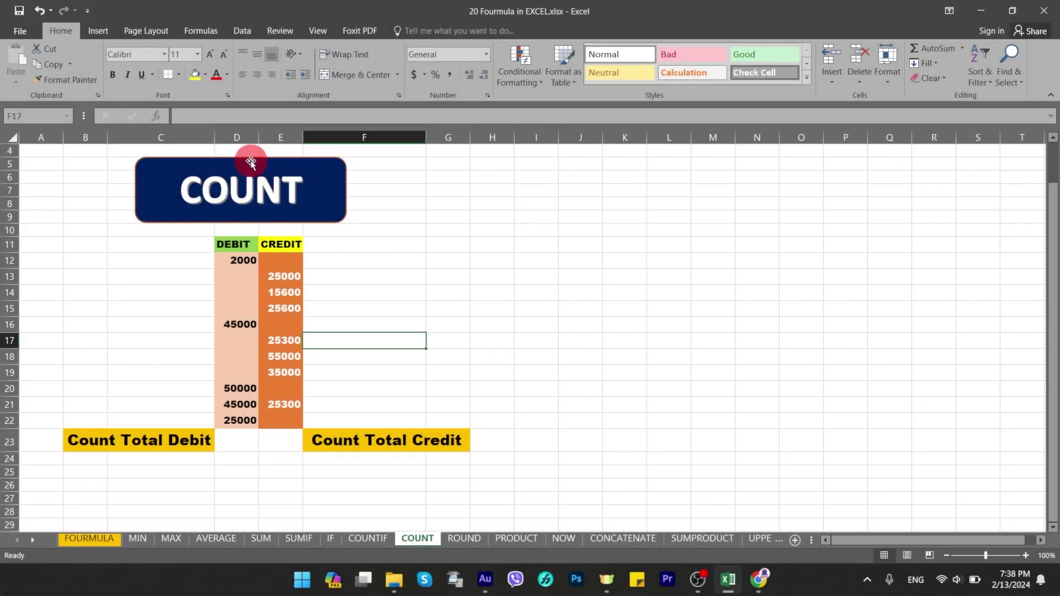
Step: Review the Debit entries in D12:D22 one by one
click(245, 259)
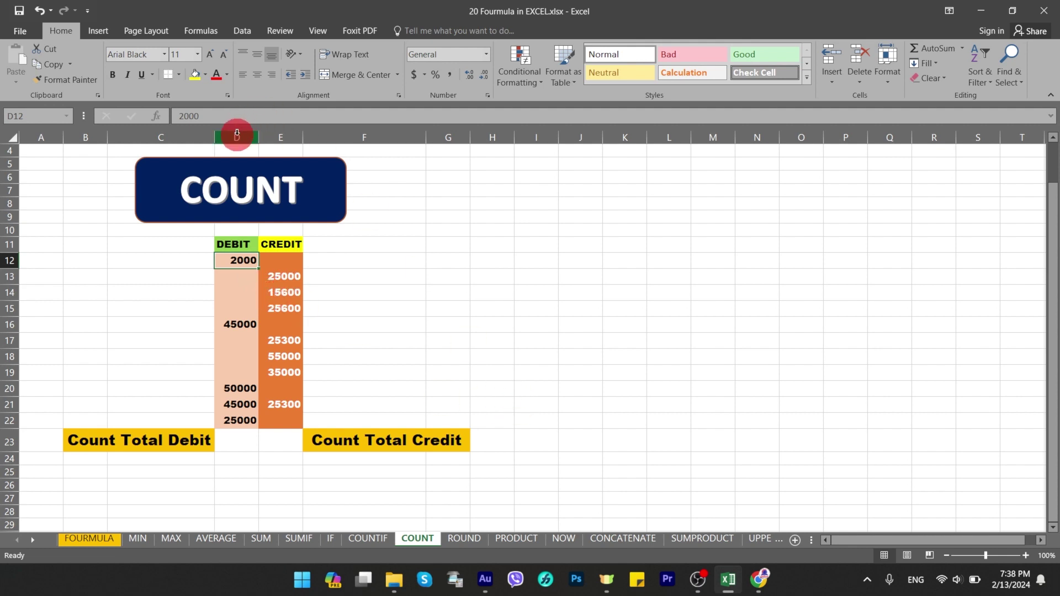
click(237, 133)
click(243, 259)
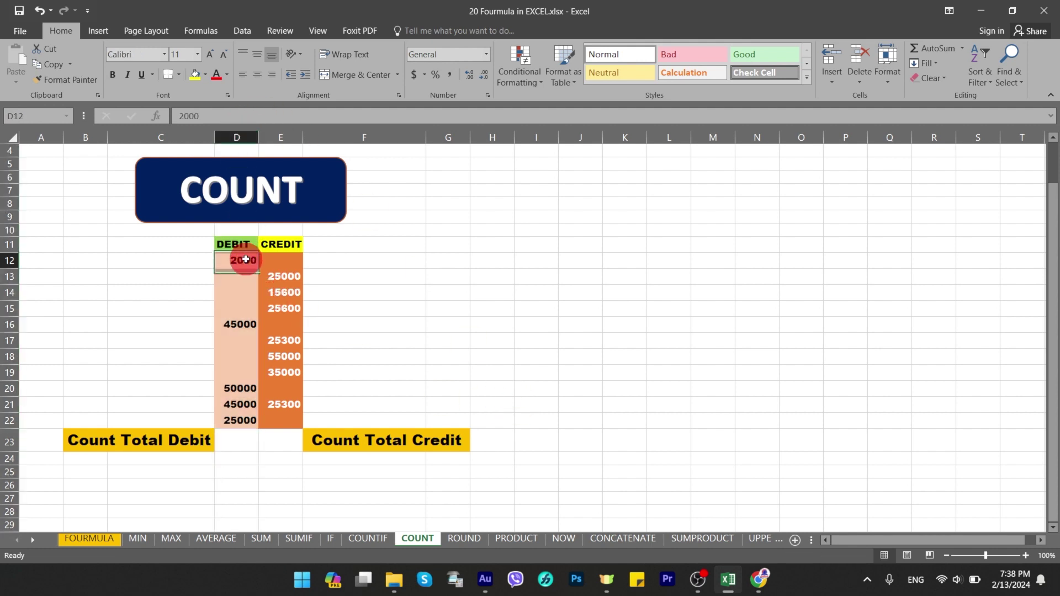
click(240, 325)
click(239, 388)
click(239, 404)
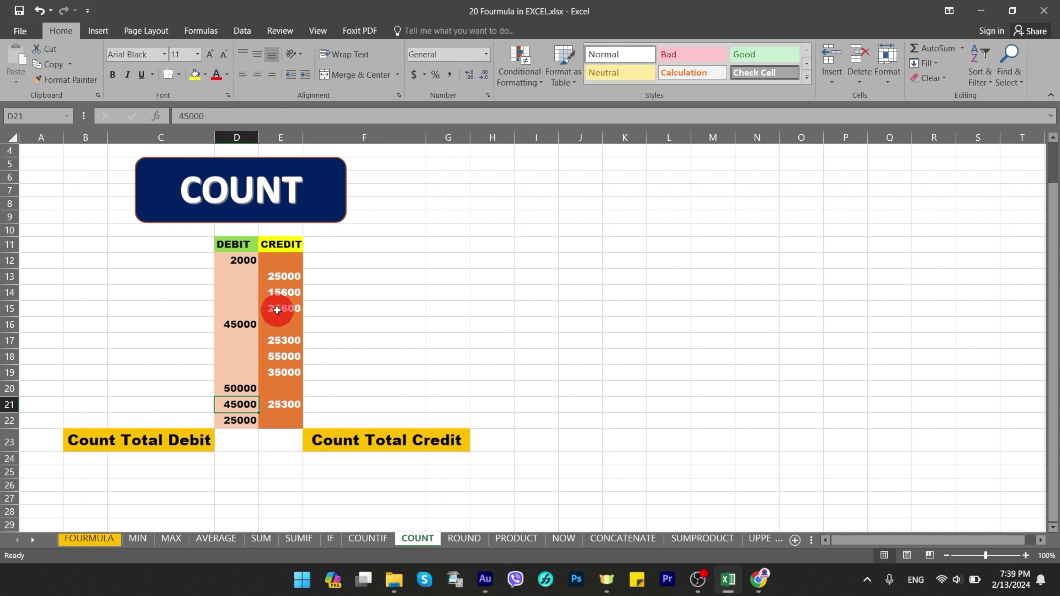
Step: Enter =COUNT(D12:D22) in Count Total Debit, giving 5
click(245, 443)
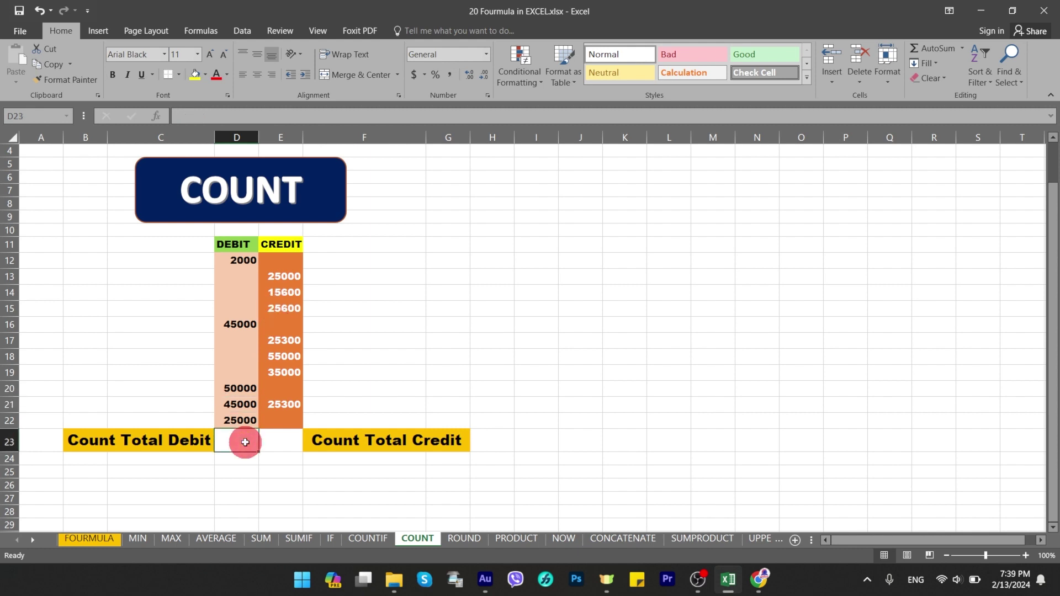
text(=)
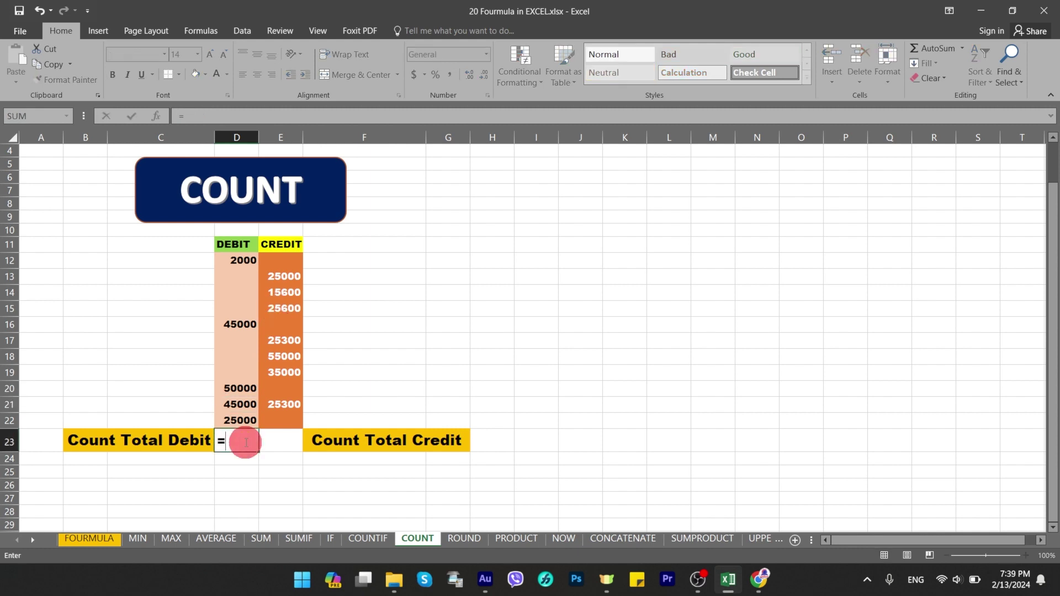
text(count)
key(Tab)
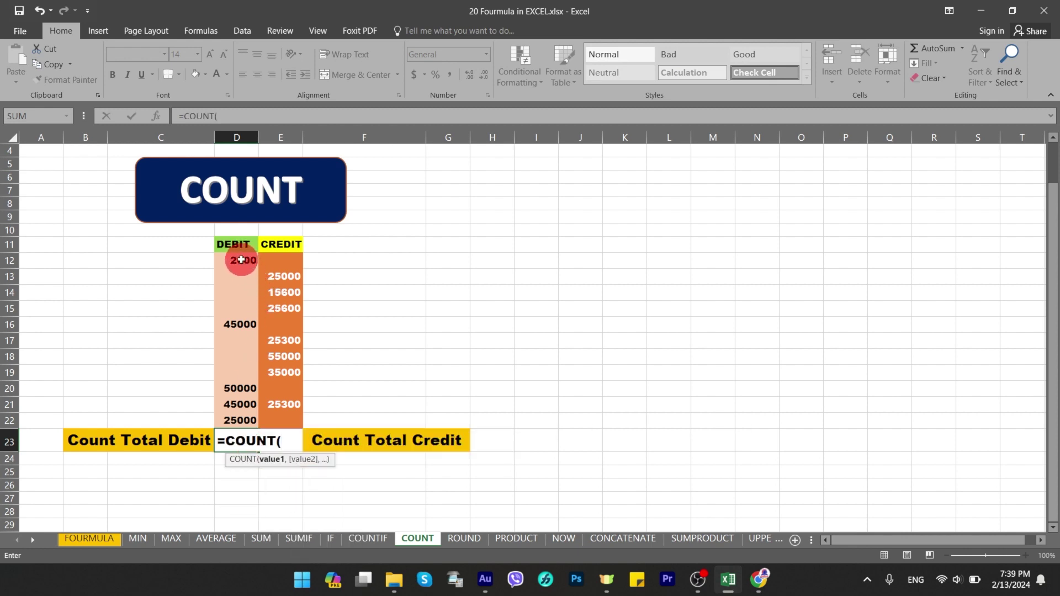
drag(241, 259, 244, 416)
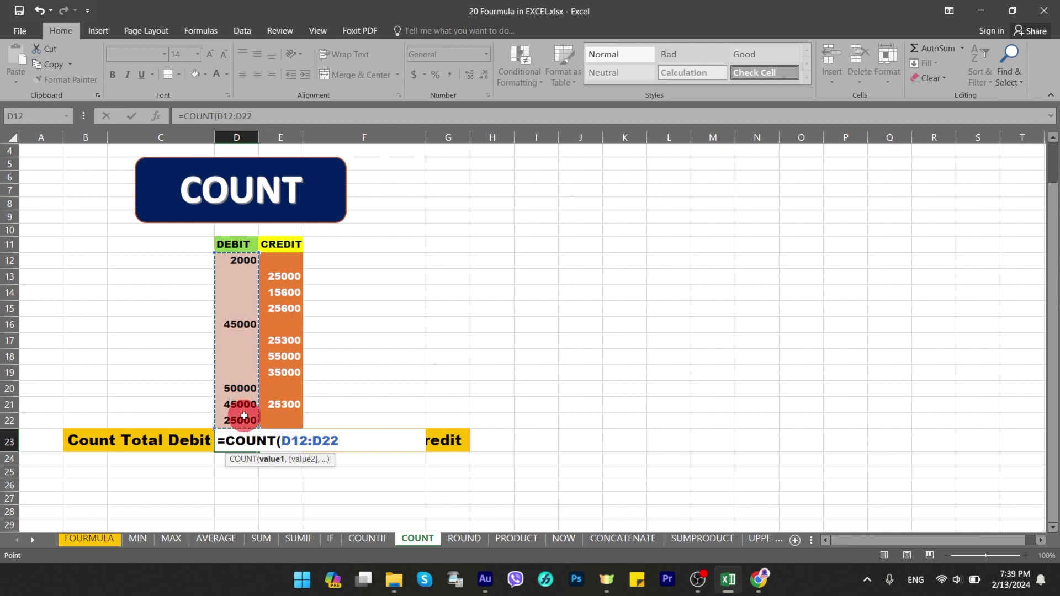
text())
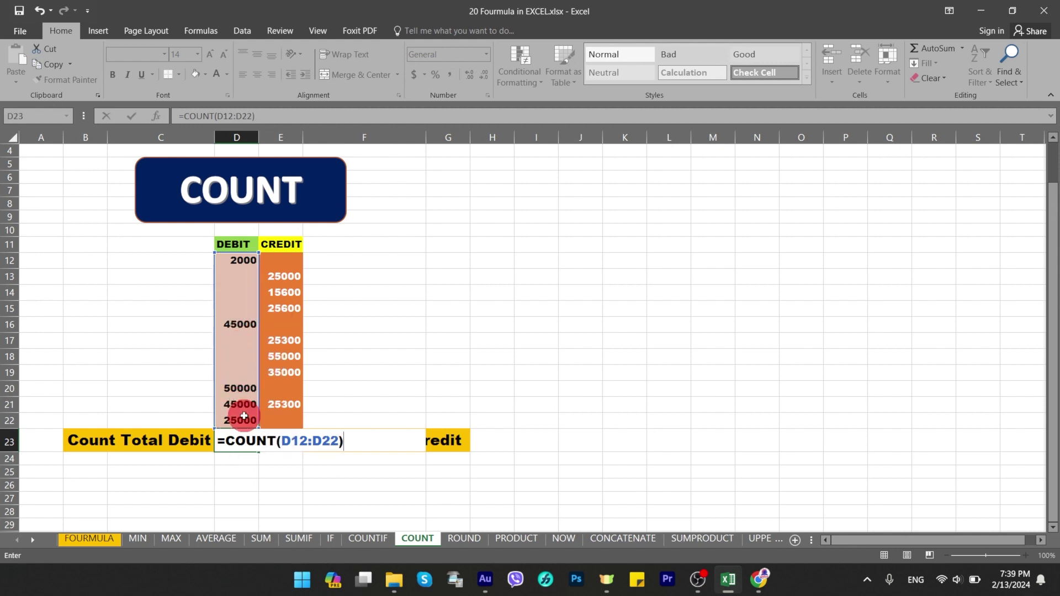
key(Return)
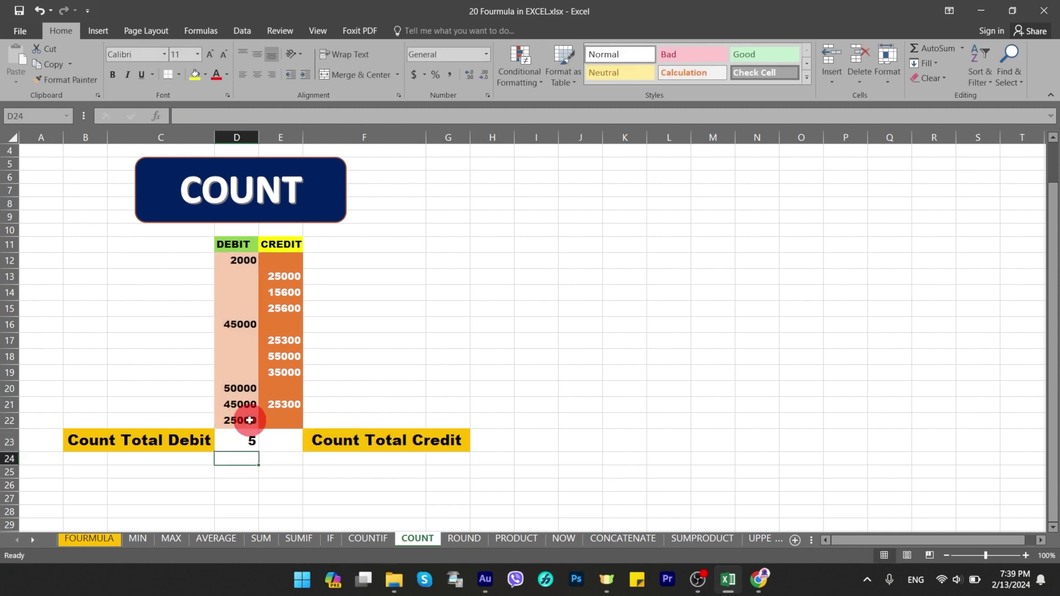
Step: Enter =COUNT(E12:E22) in Count Total Credit, giving 7
click(268, 434)
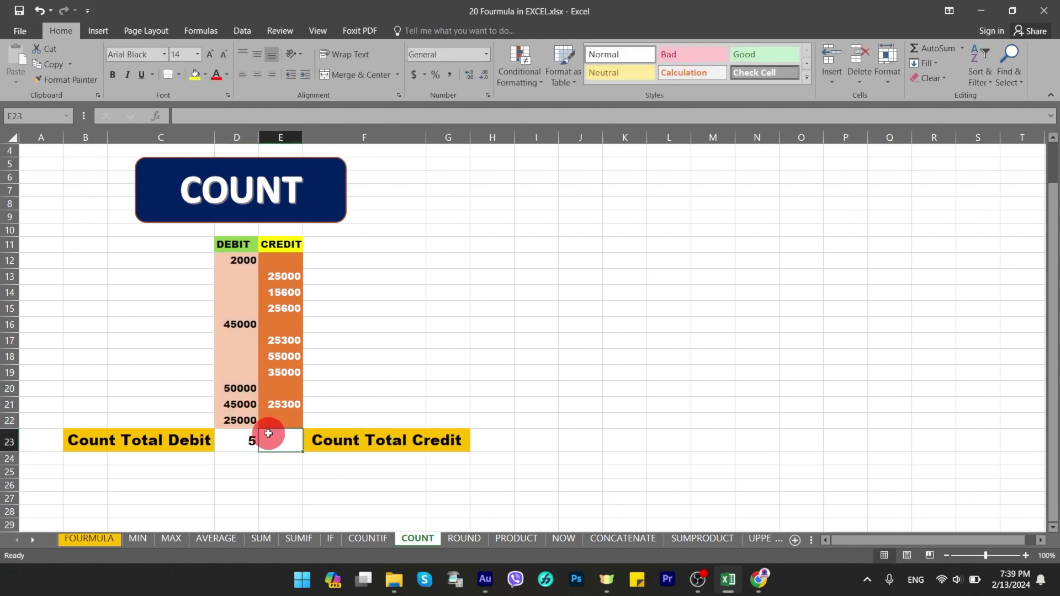
text(=count)
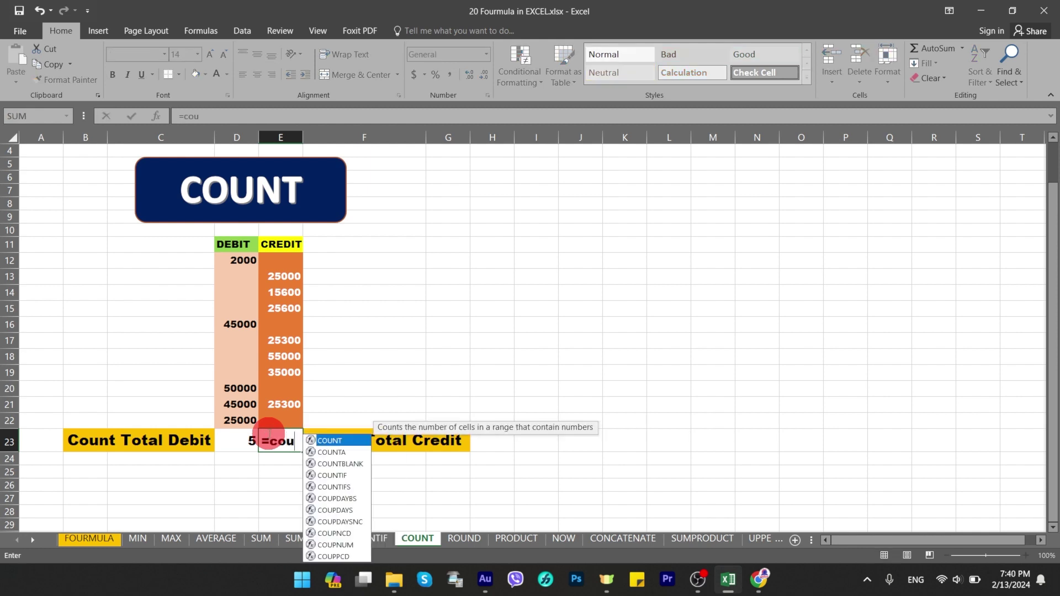
key(Tab)
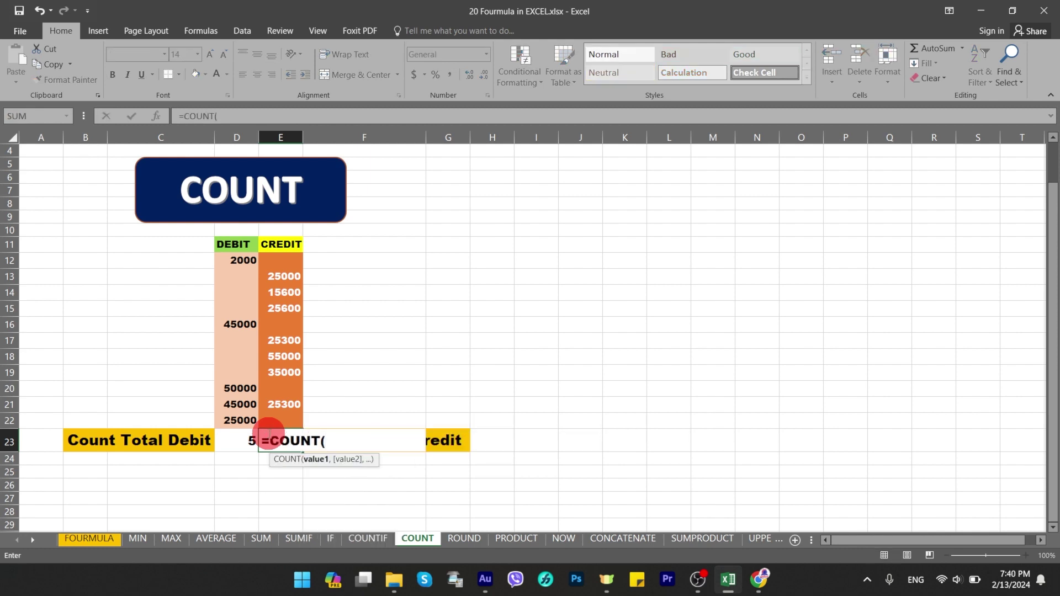
drag(280, 260, 293, 414)
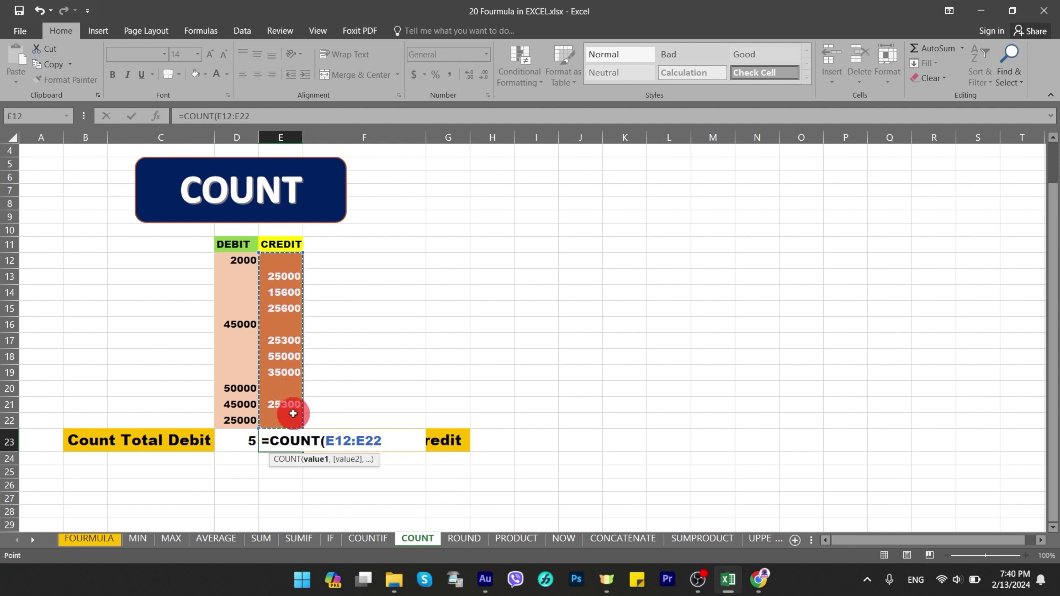
text())
key(Return)
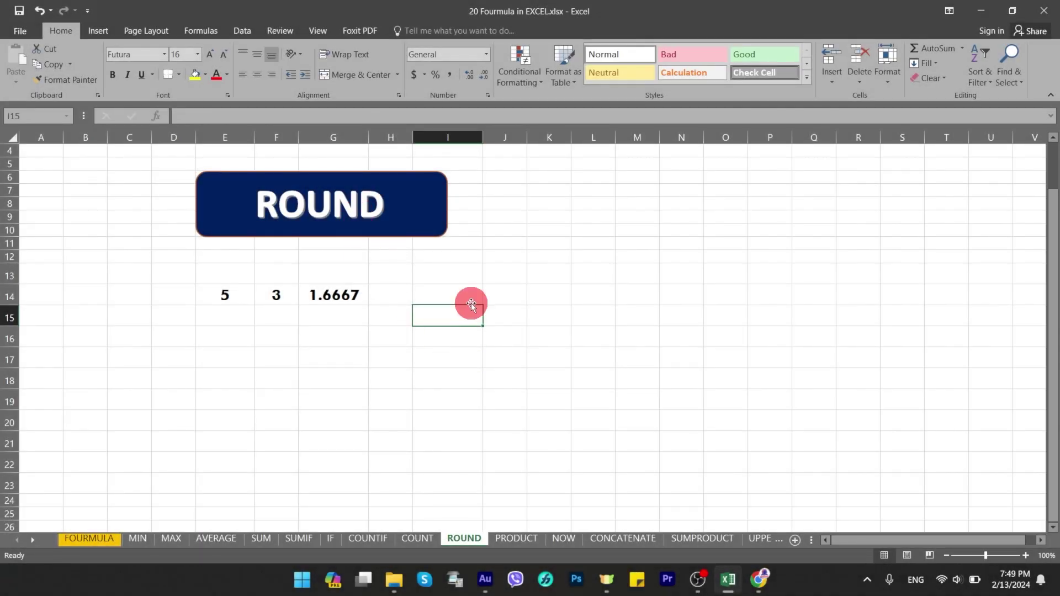
Step: Enter a ROUND formula in I14 on G14's 1.6667 so it shows 1.67
click(467, 298)
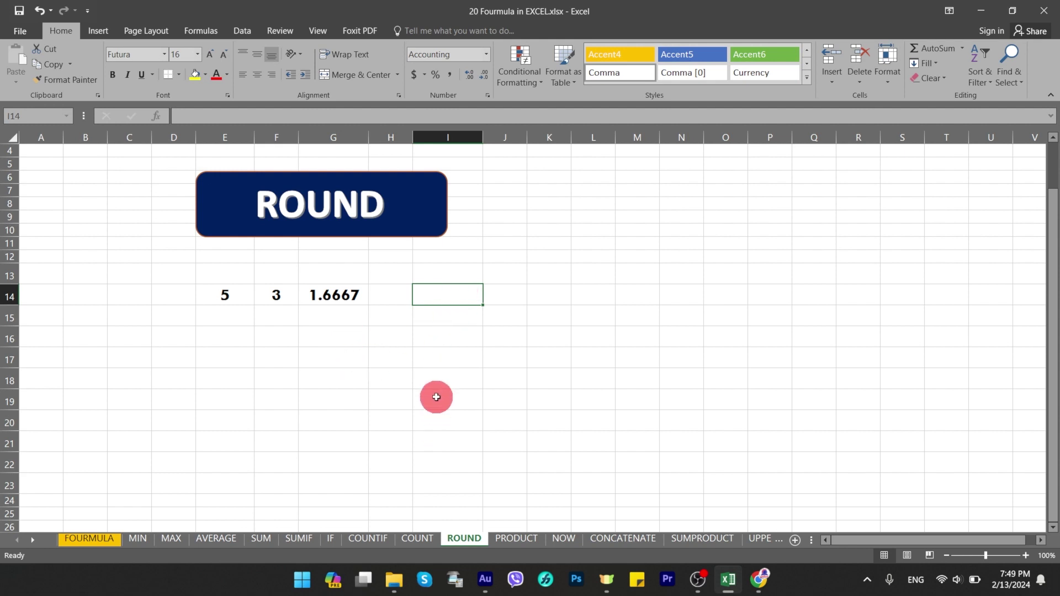
text(=ro)
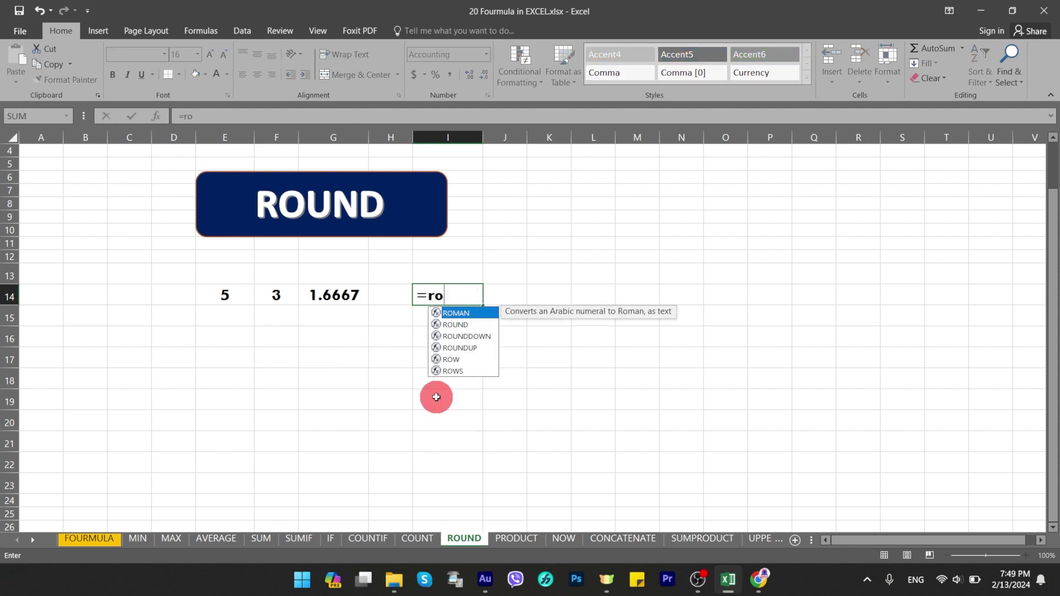
text(un)
key(Tab)
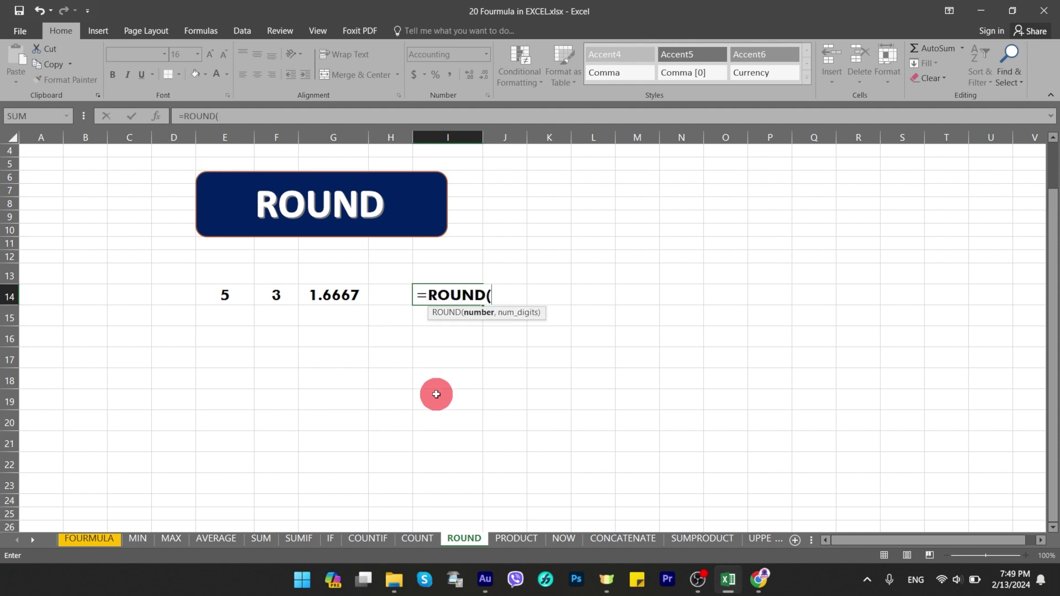
click(338, 293)
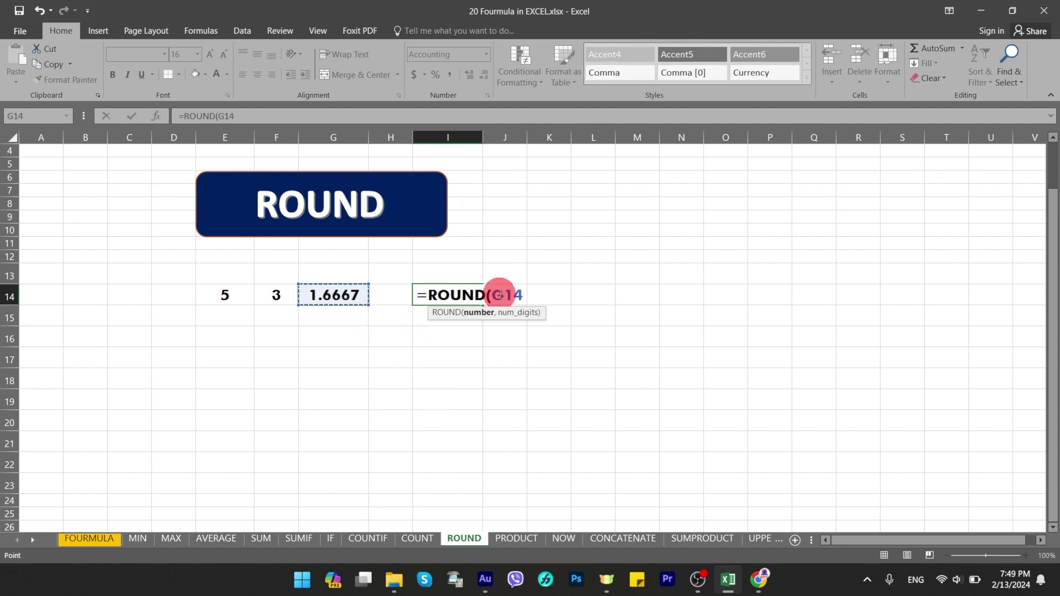
text(,)
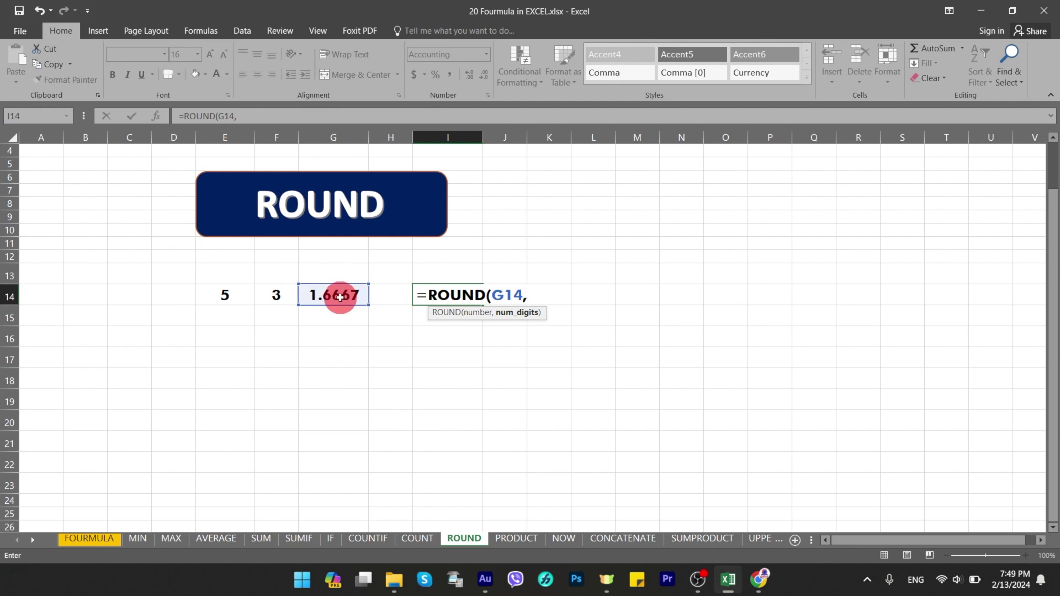
text(0)
key(BackSpace)
key(Return)
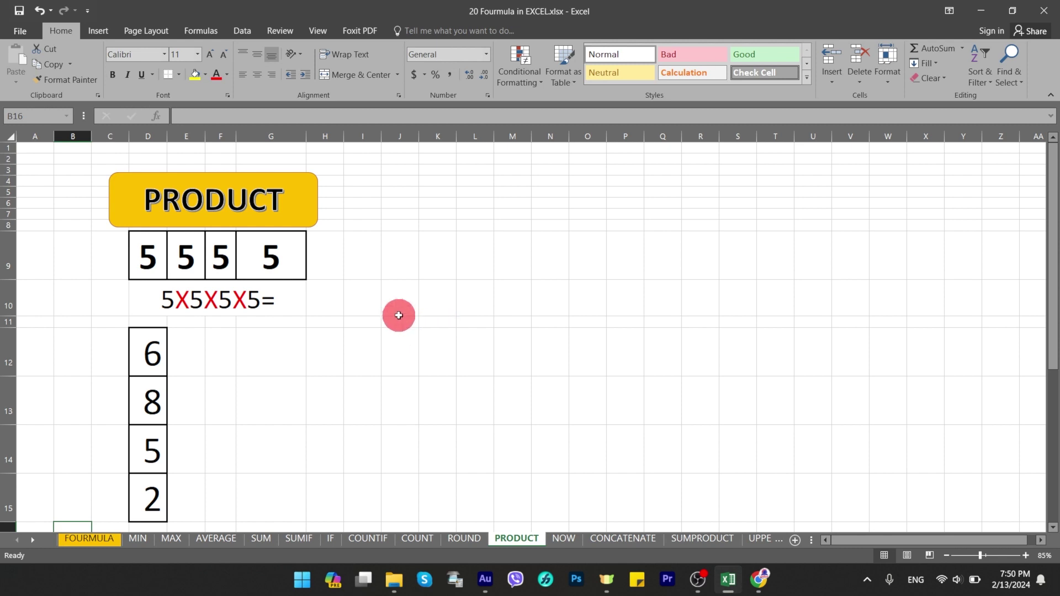
Step: Enter =PRODUCT(D9:G9) in I10 to multiply the four 5s, giving 625
click(386, 301)
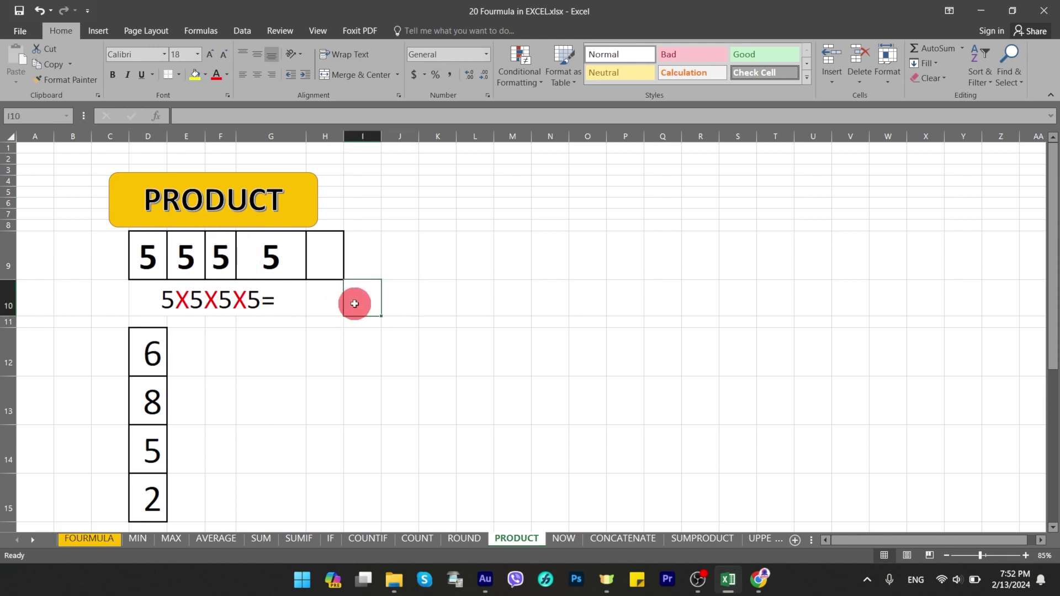
text(=)
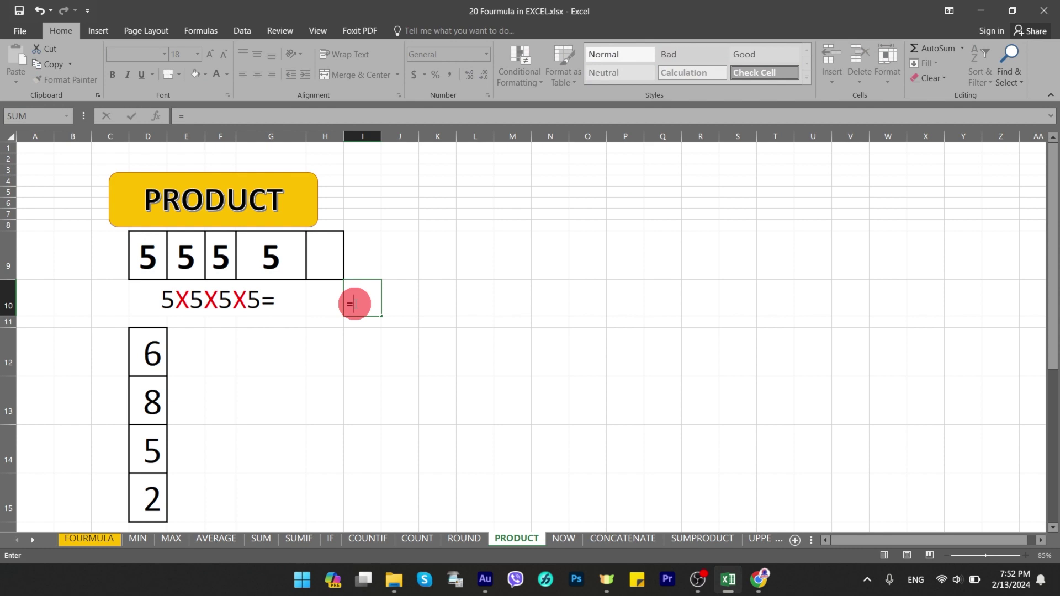
text(pr)
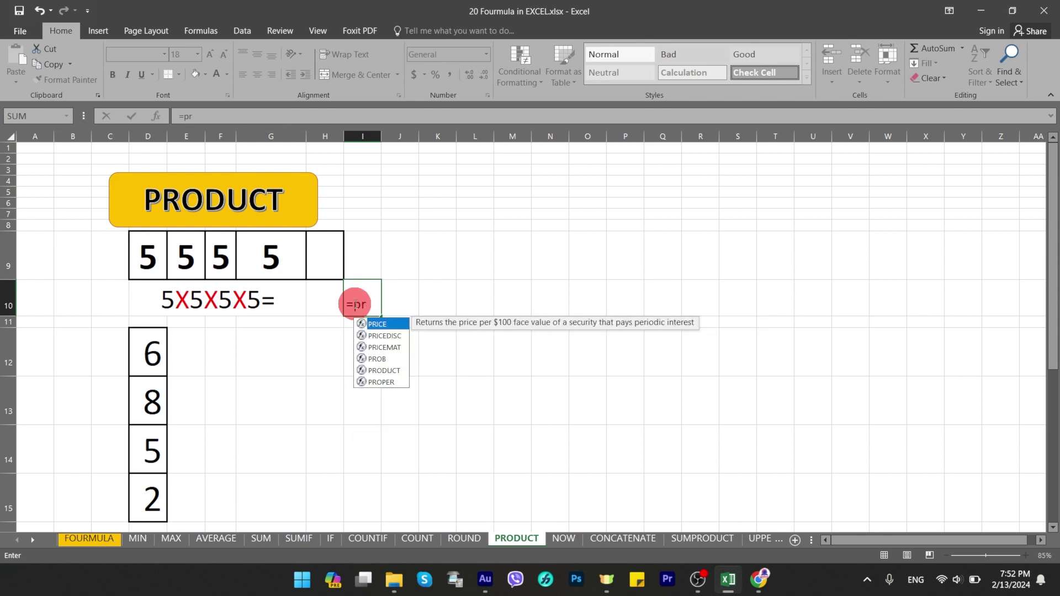
text(o)
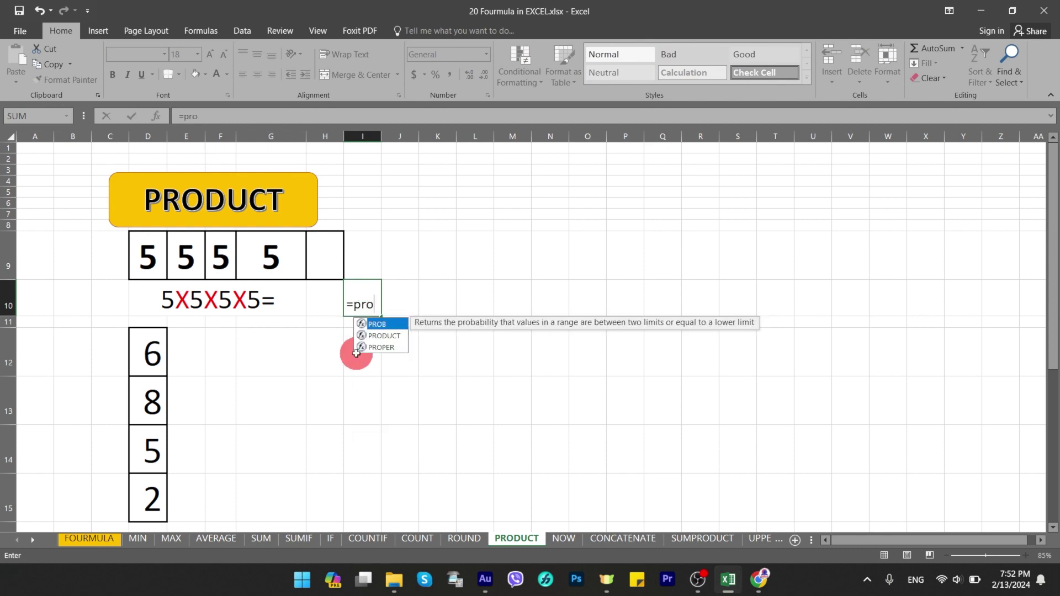
click(396, 336)
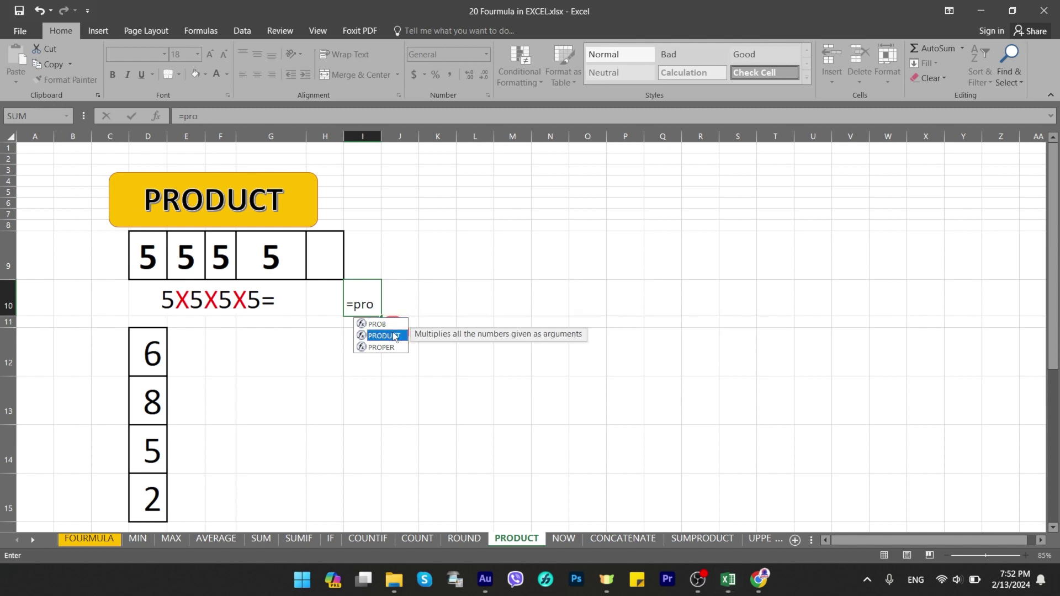
double_click(394, 335)
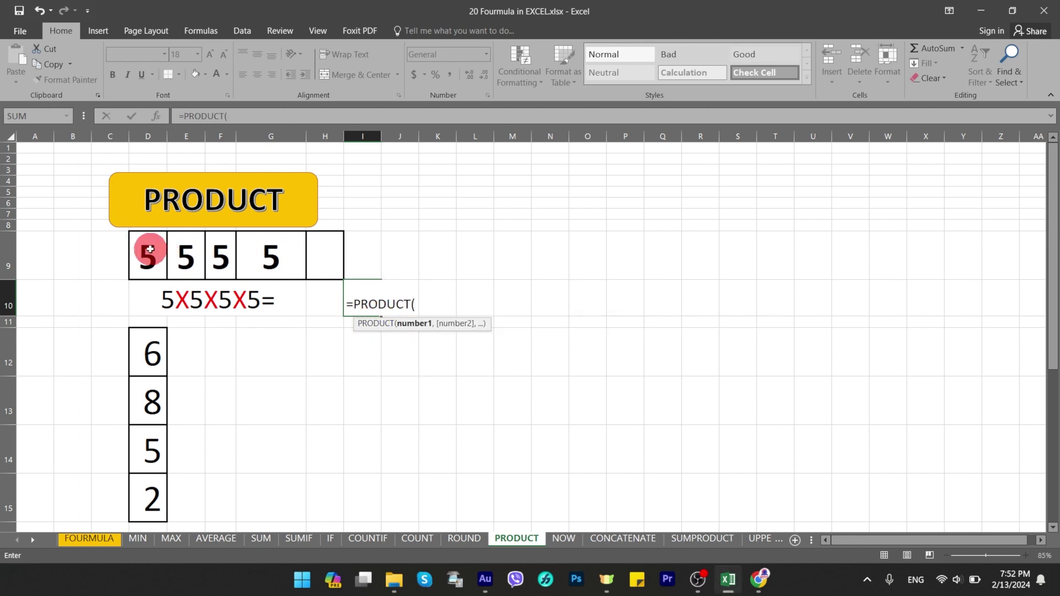
drag(145, 252, 259, 260)
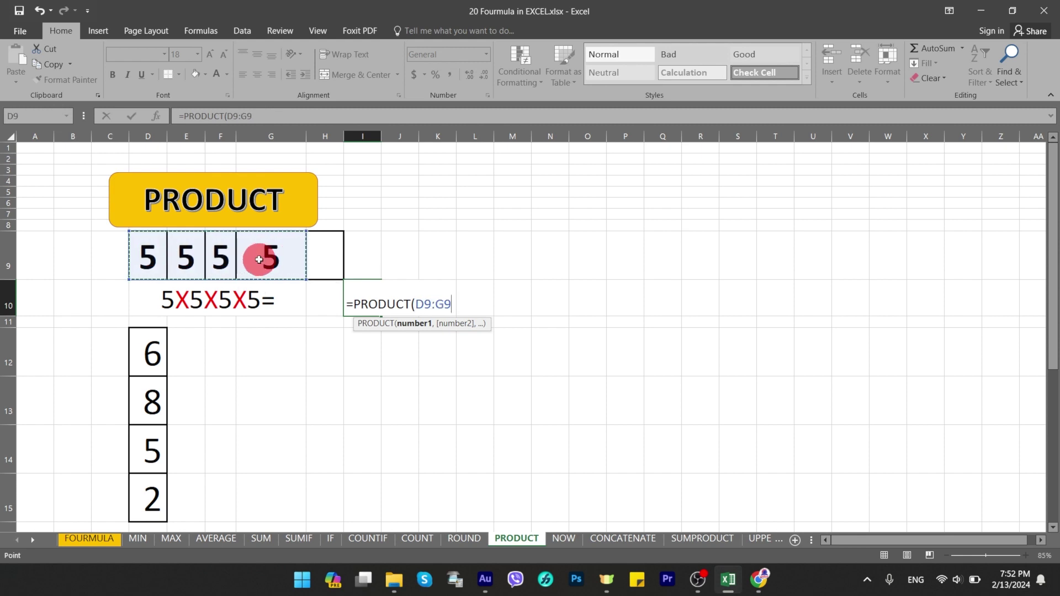
text())
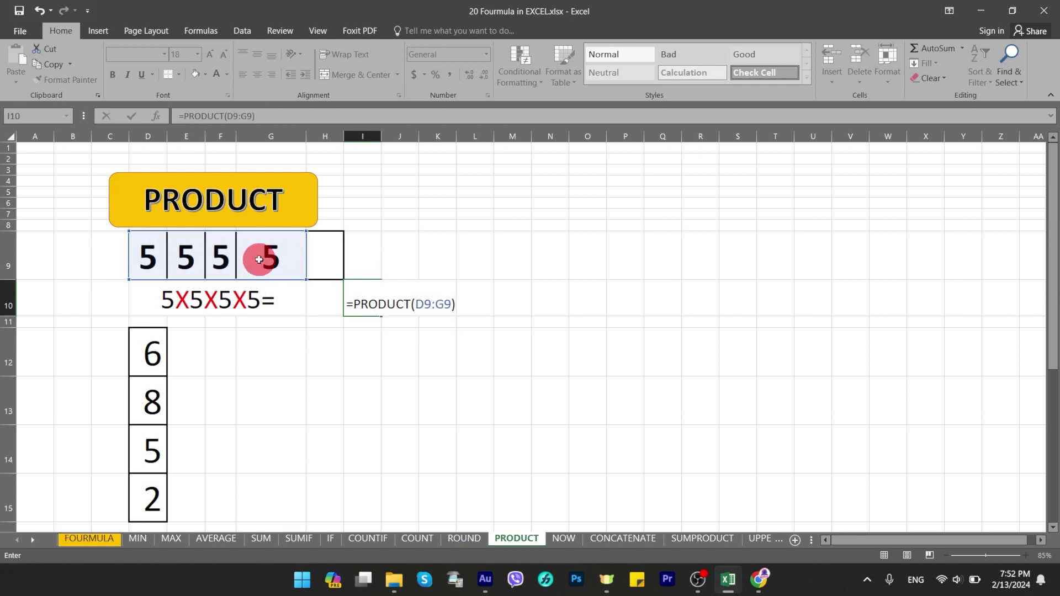
key(Return)
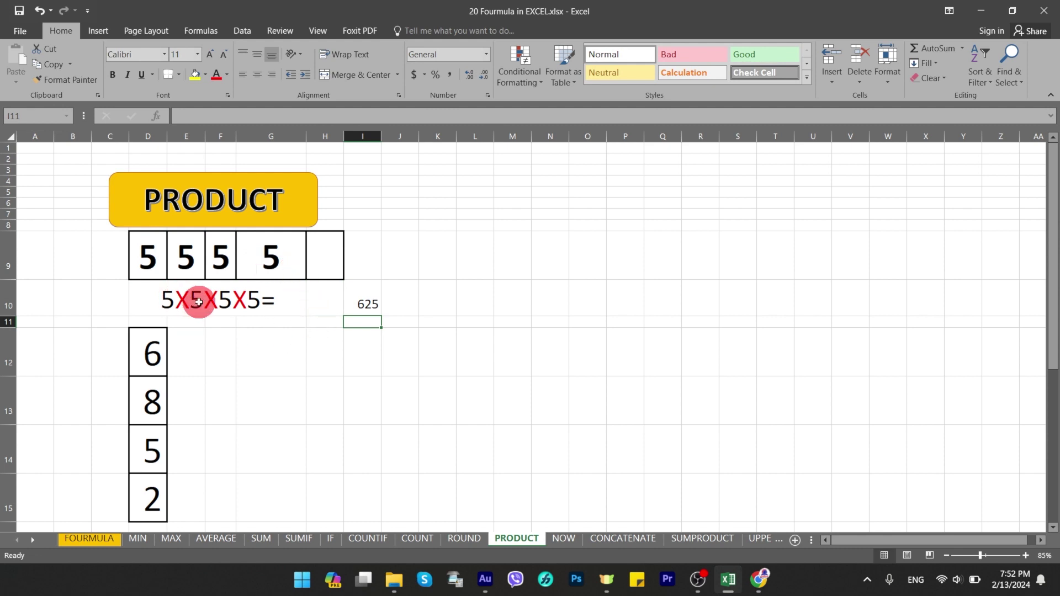
Step: Review the I10 formula and the values 6, 8, 5, 2 in column D
click(375, 304)
scroll(346, 348, down, 1)
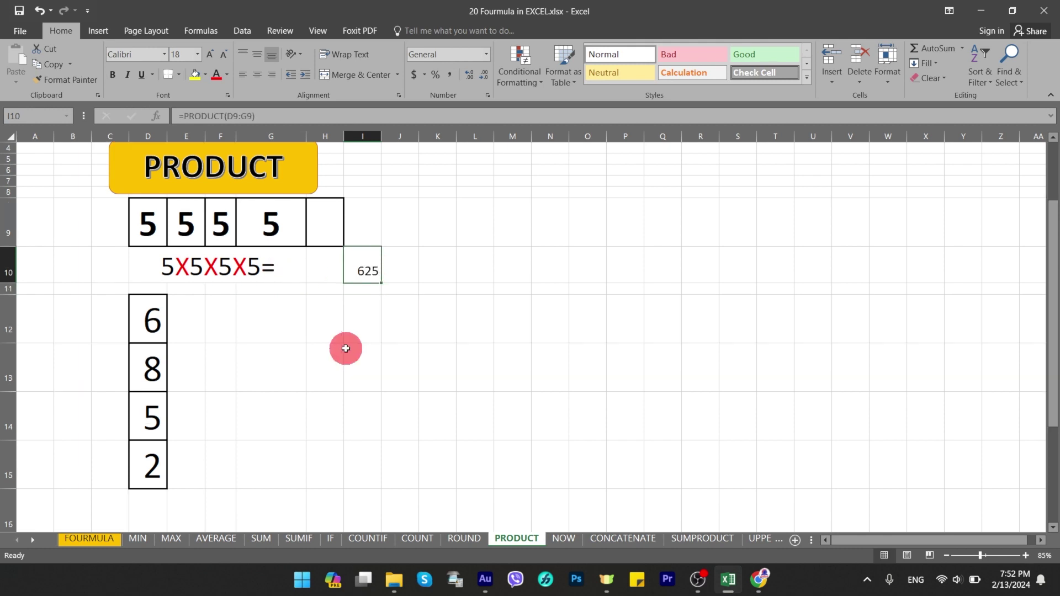
click(153, 320)
click(153, 377)
click(154, 415)
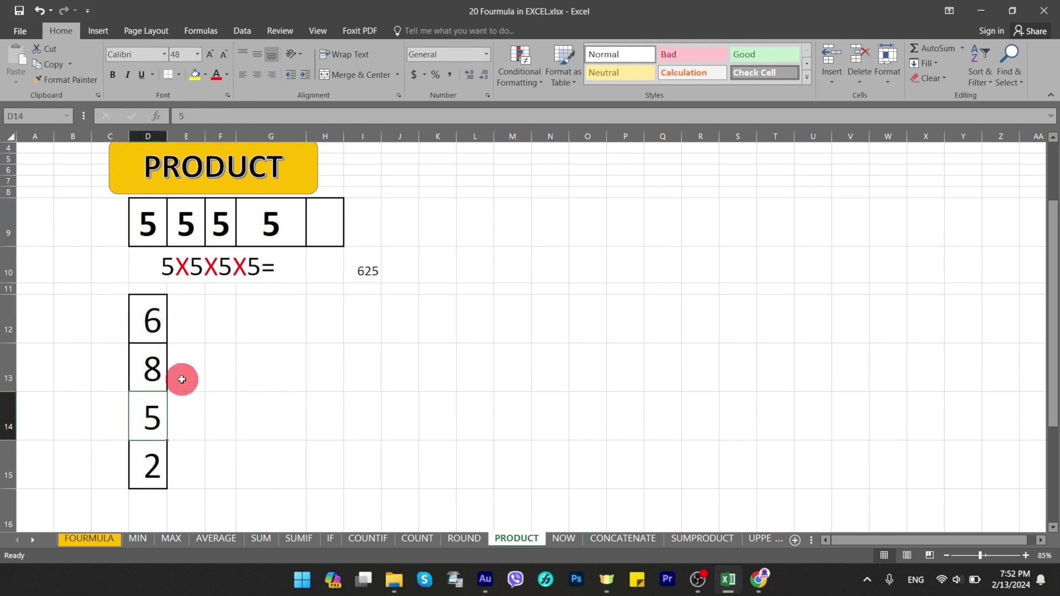
Step: Enter =PRODUCT(D12:D15) in G12, giving 480
click(290, 323)
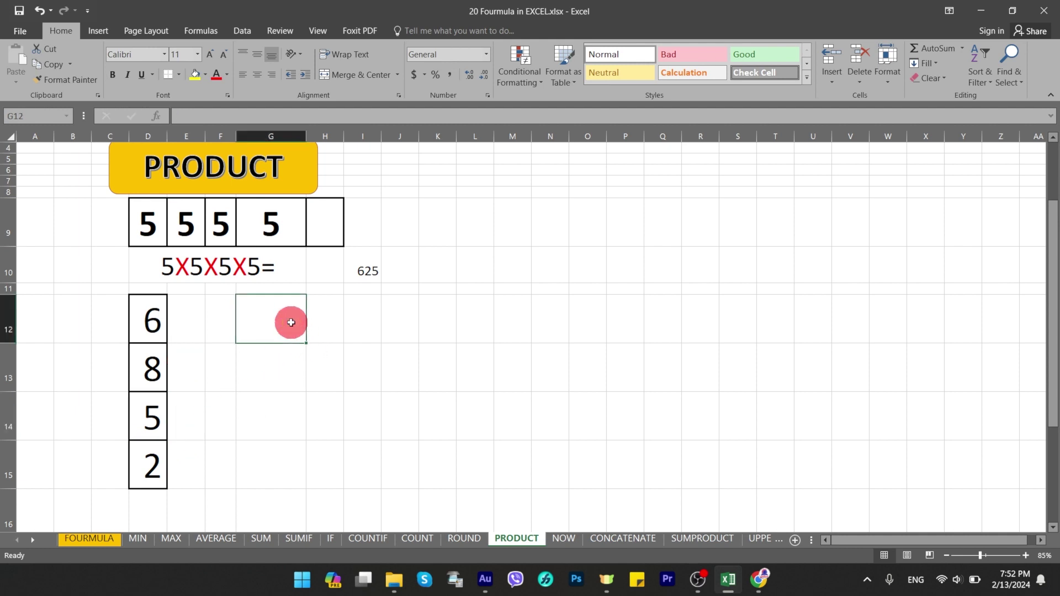
text(=)
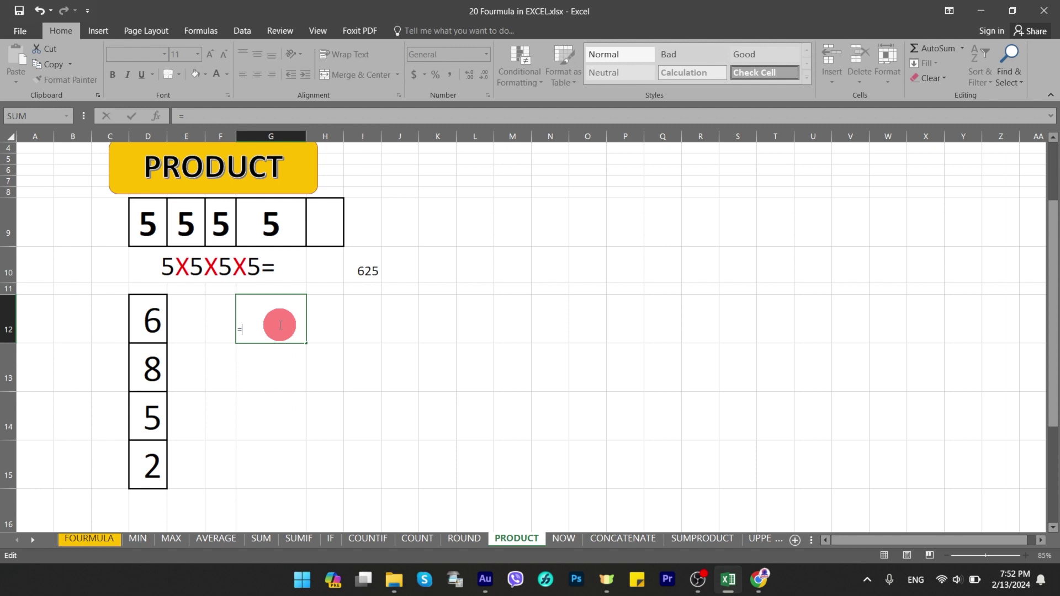
key(BackSpace)
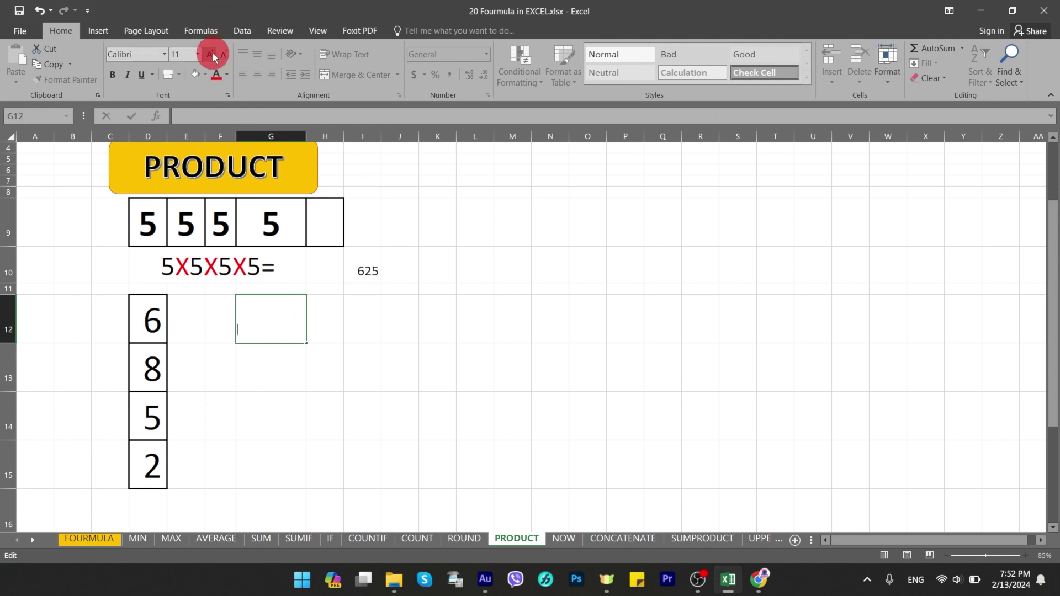
text(=)
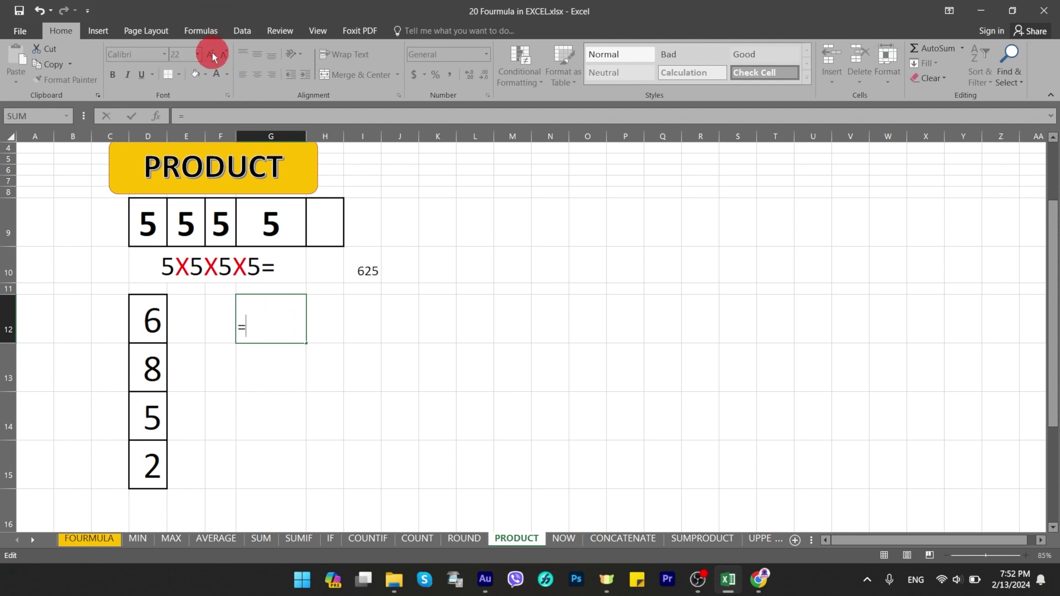
text(pr)
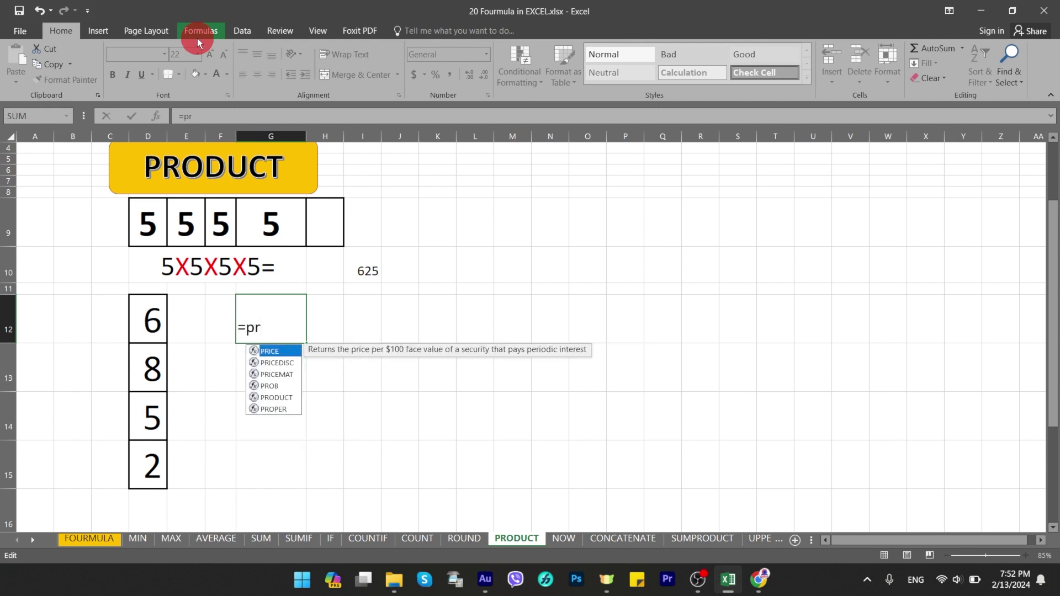
key(Down)
key(Down)
key(Down)
key(Down)
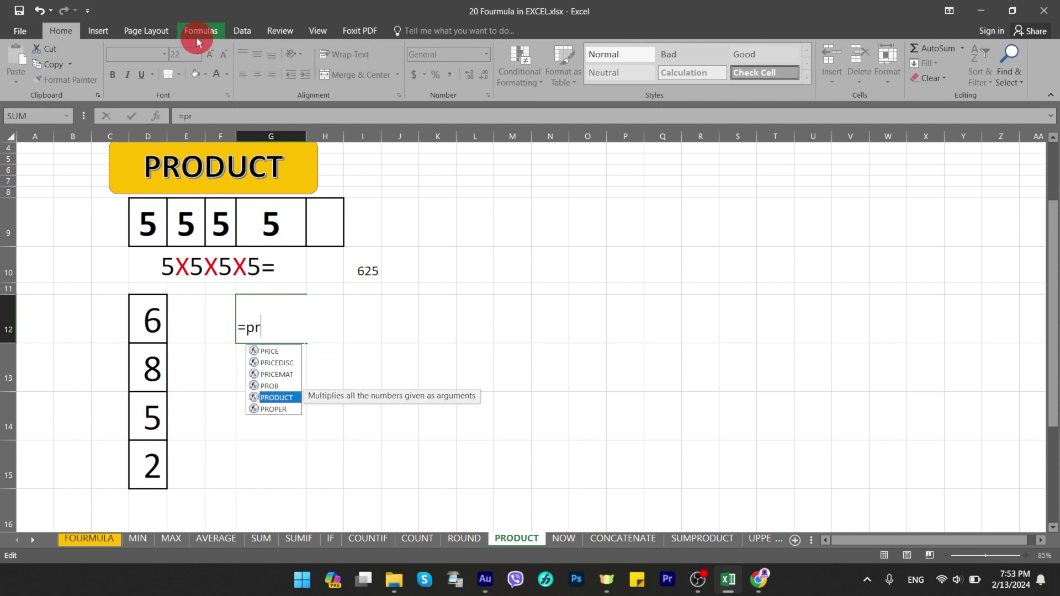
key(Tab)
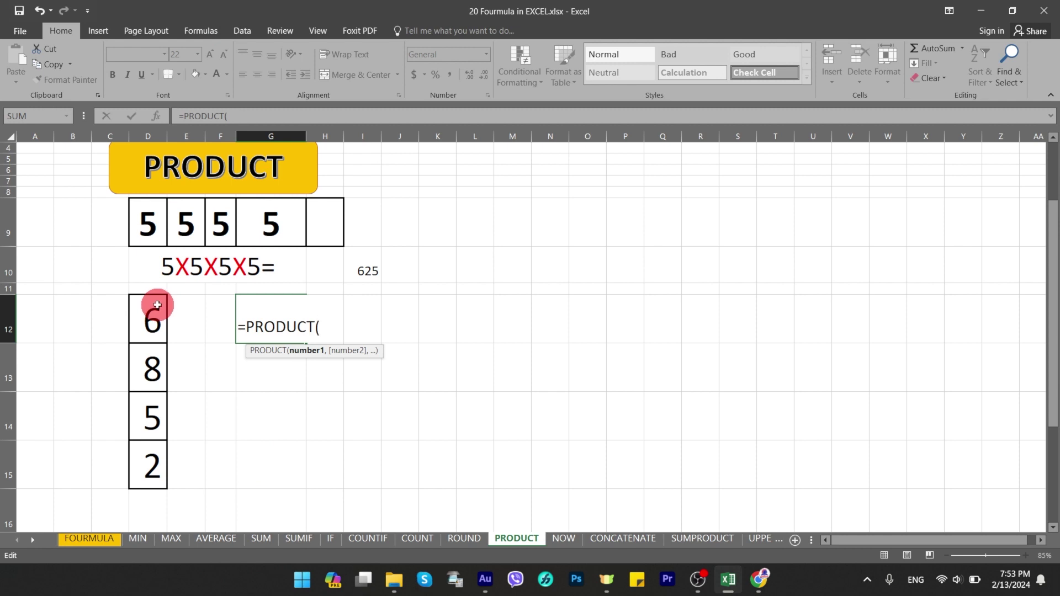
drag(157, 305, 150, 463)
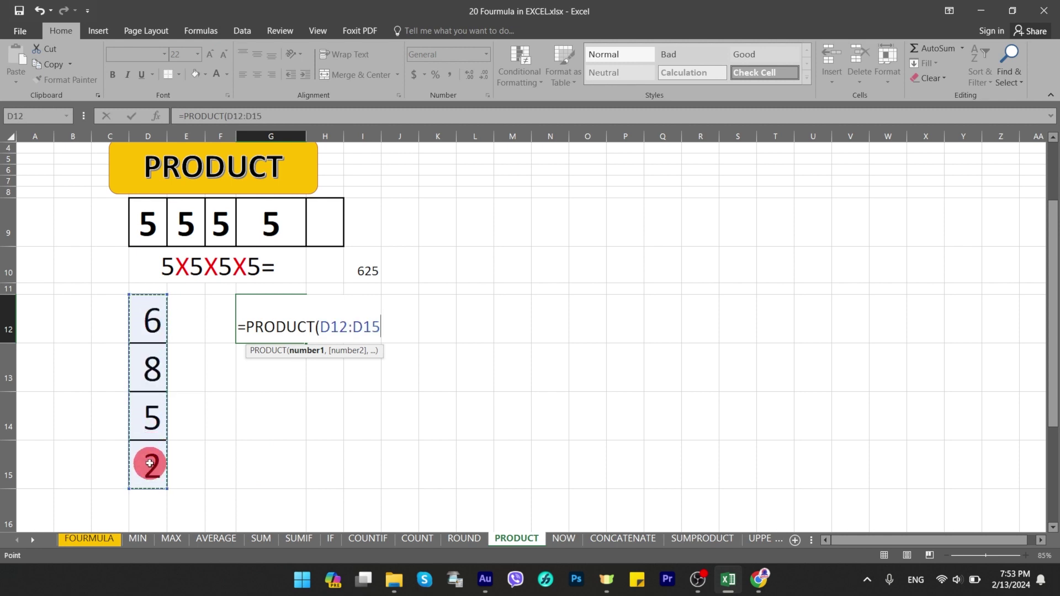
text())
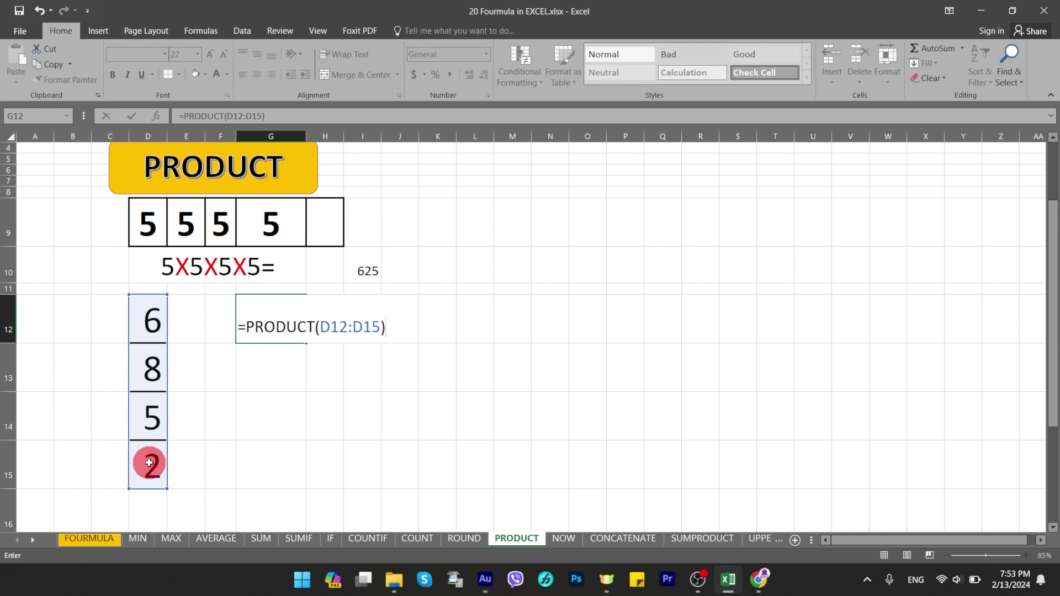
key(Return)
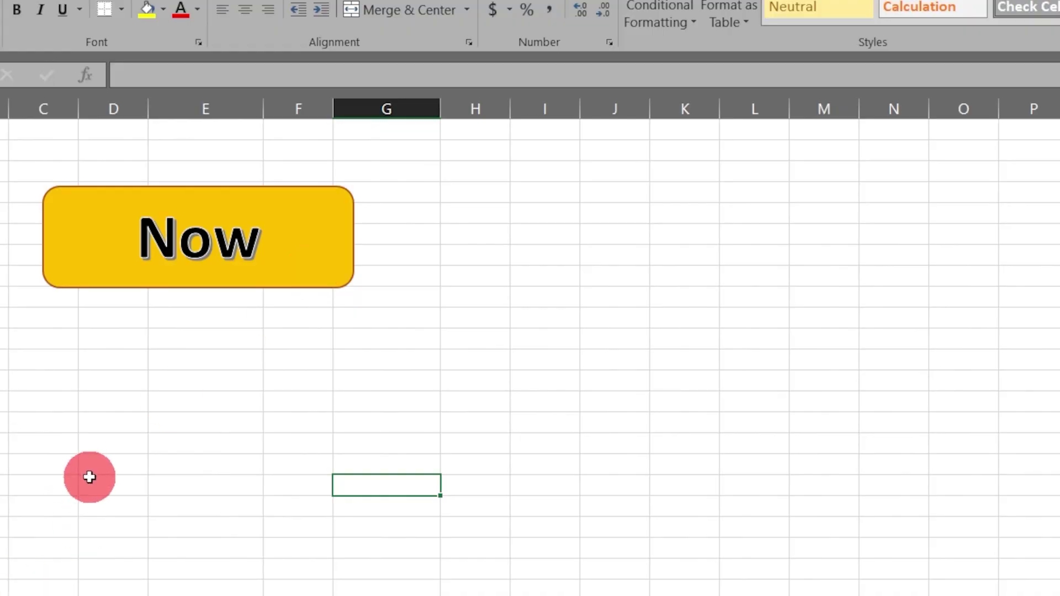
Step: Enter =NOW() below the Now title, showing 2/13/2024 19:54
click(183, 314)
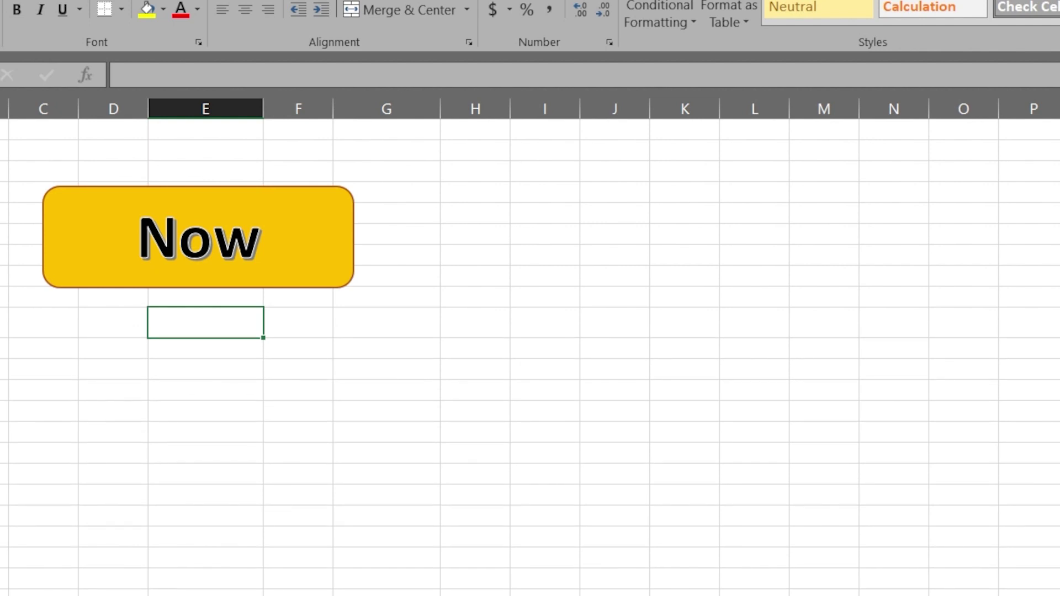
text(=)
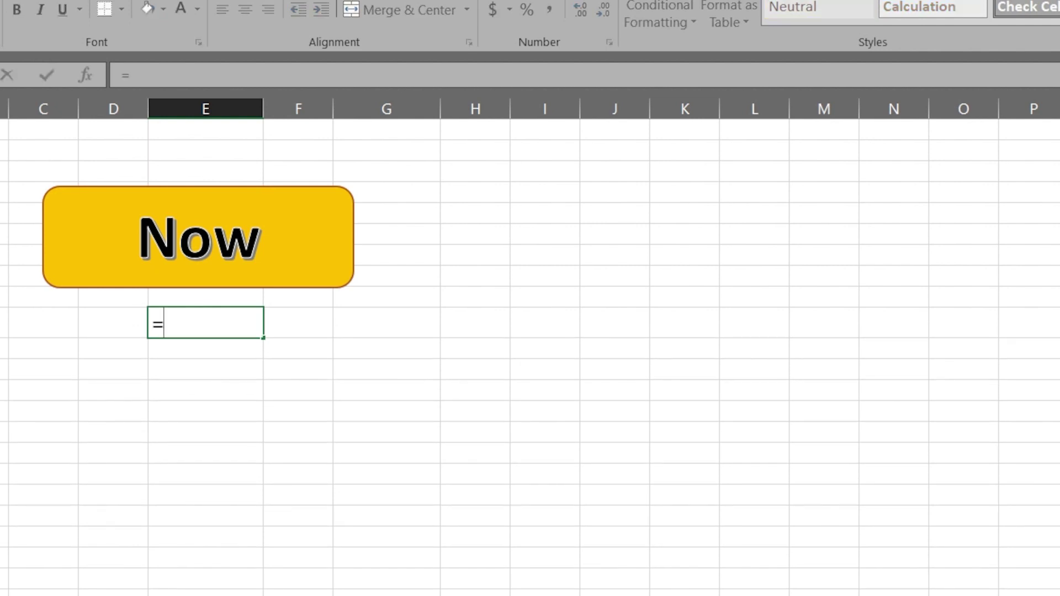
text(now)
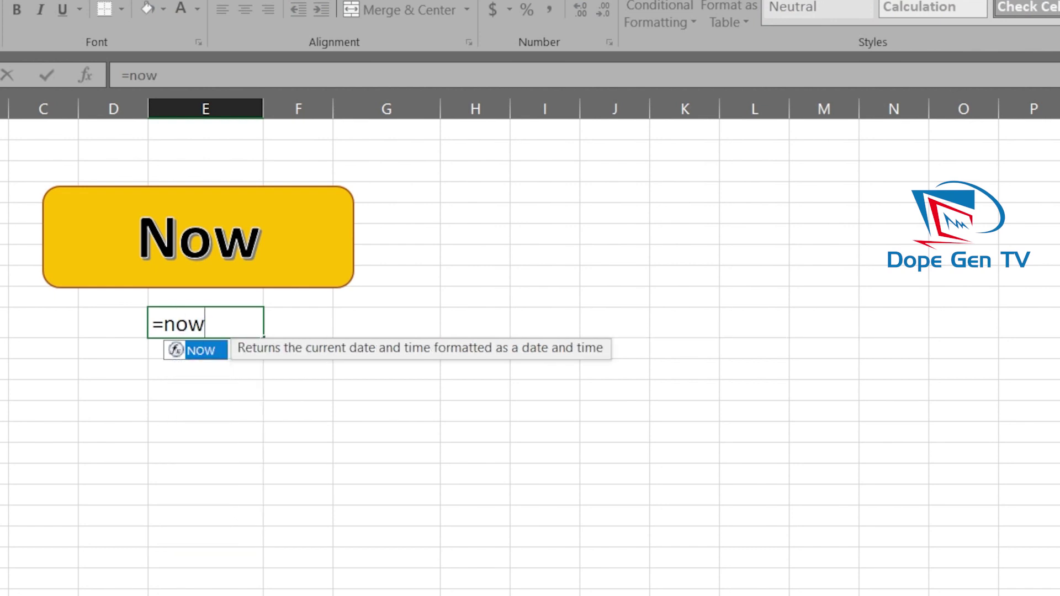
text(())
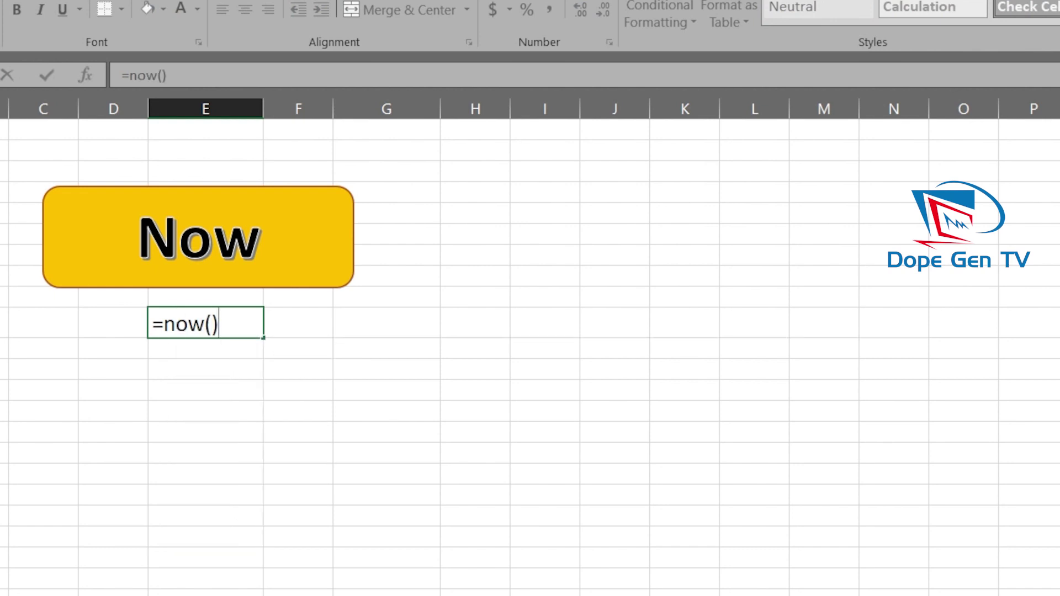
key(Return)
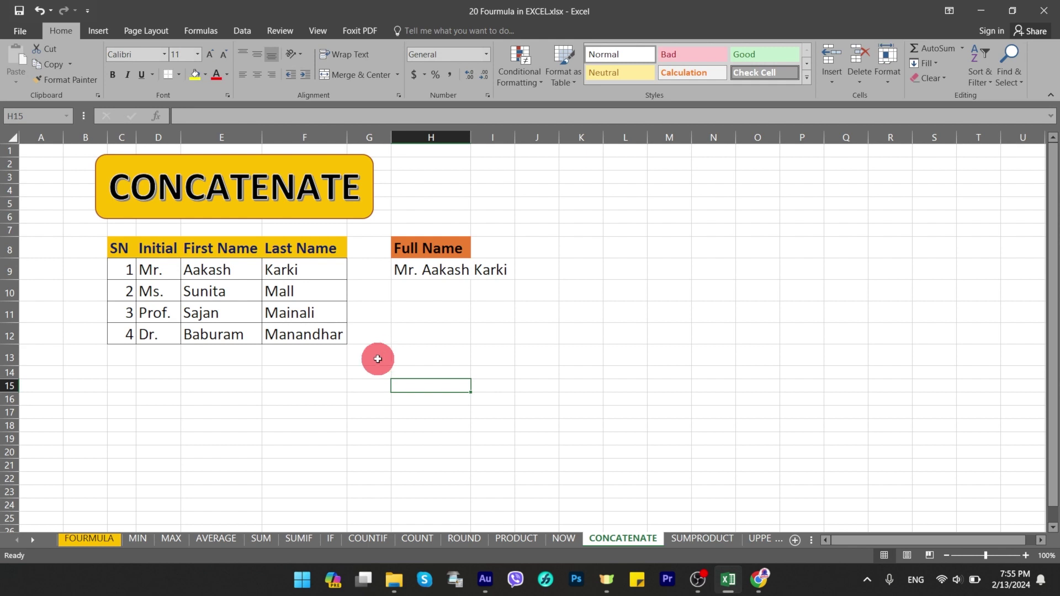
click(165, 265)
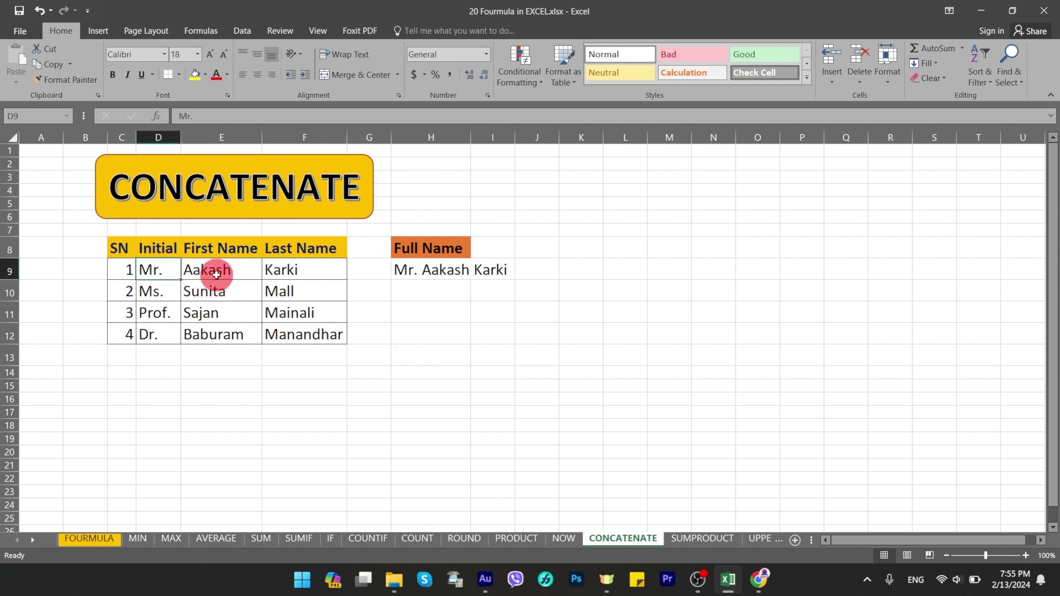
click(319, 291)
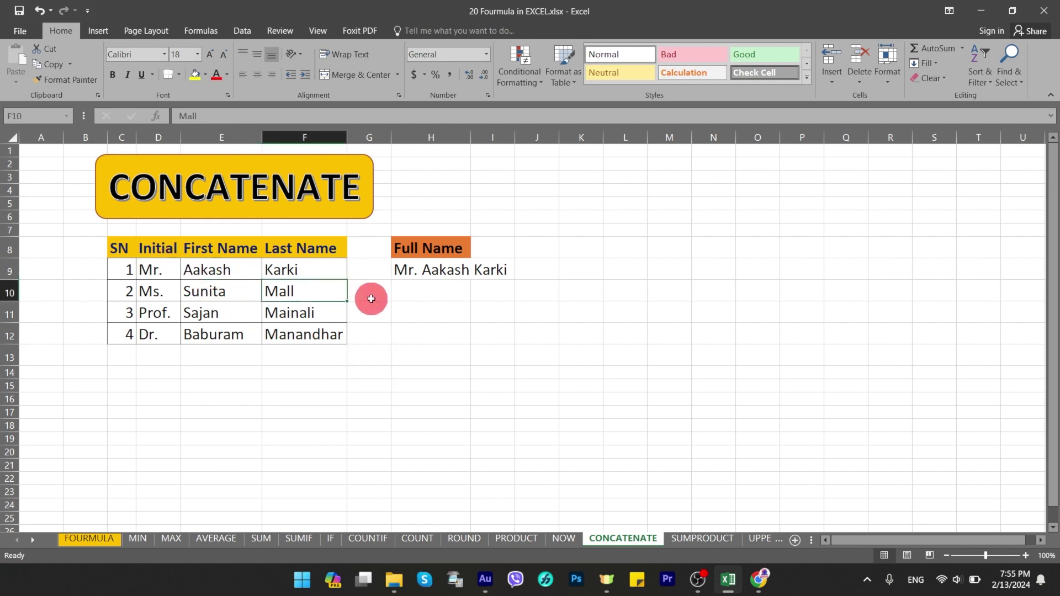
click(448, 273)
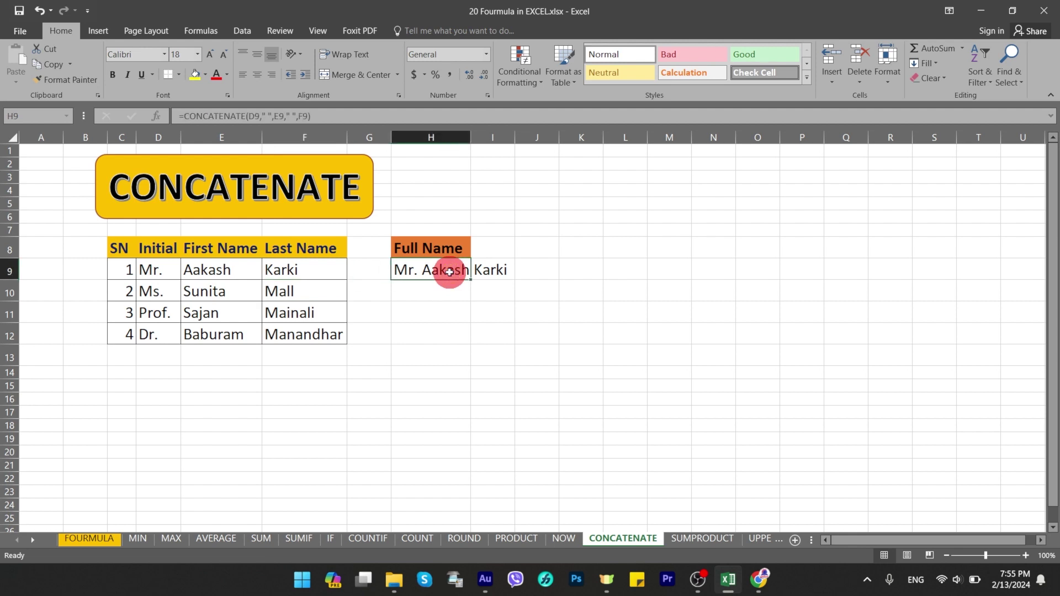
click(156, 274)
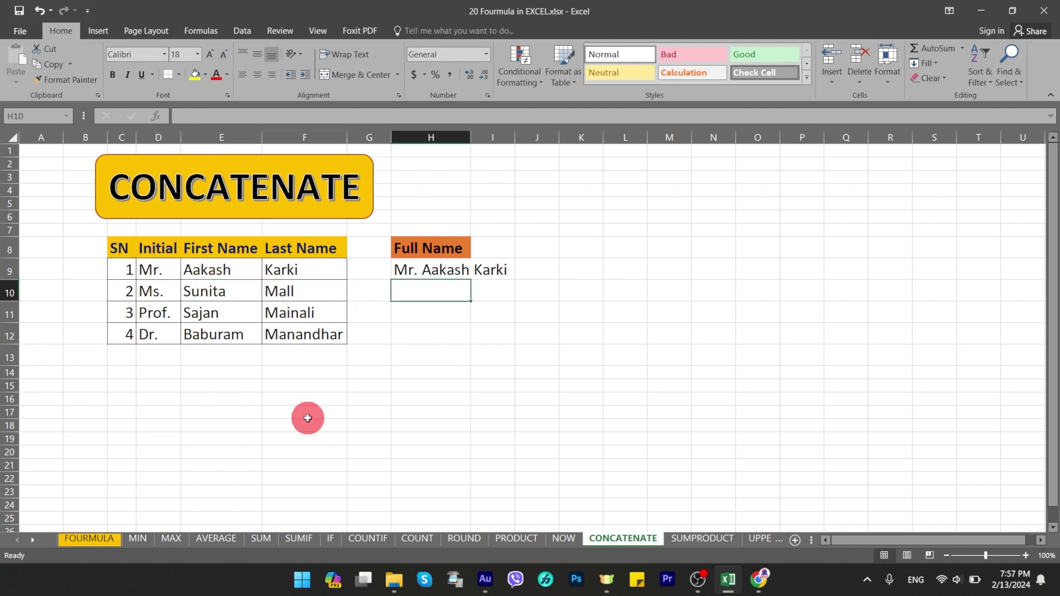
Step: Build =CONCATENATE(D10," ",E10," ",F10) in H10 to join initial, first and last name
text(=)
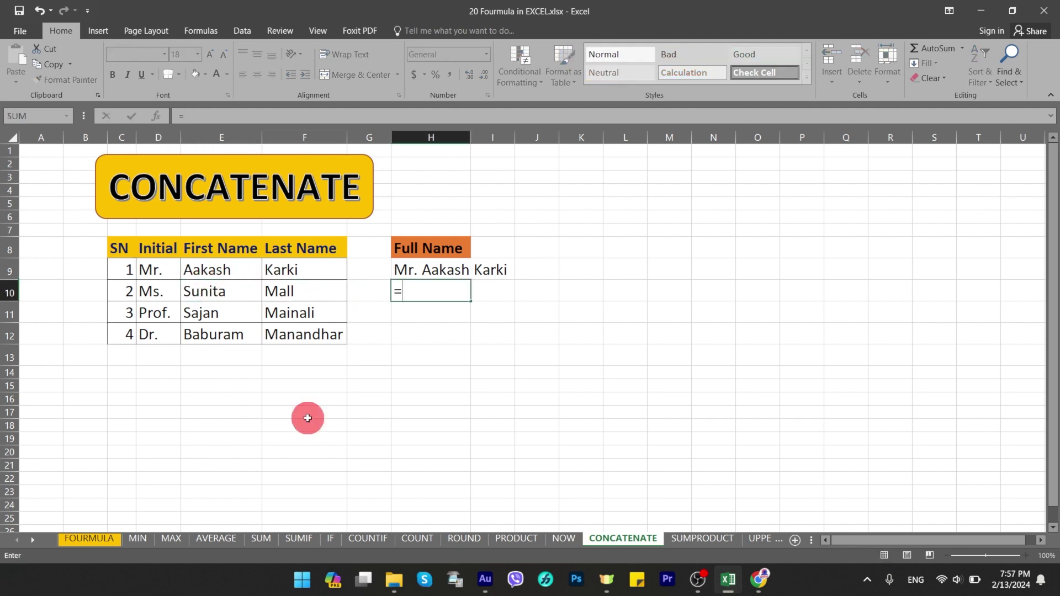
text(conc)
key(Tab)
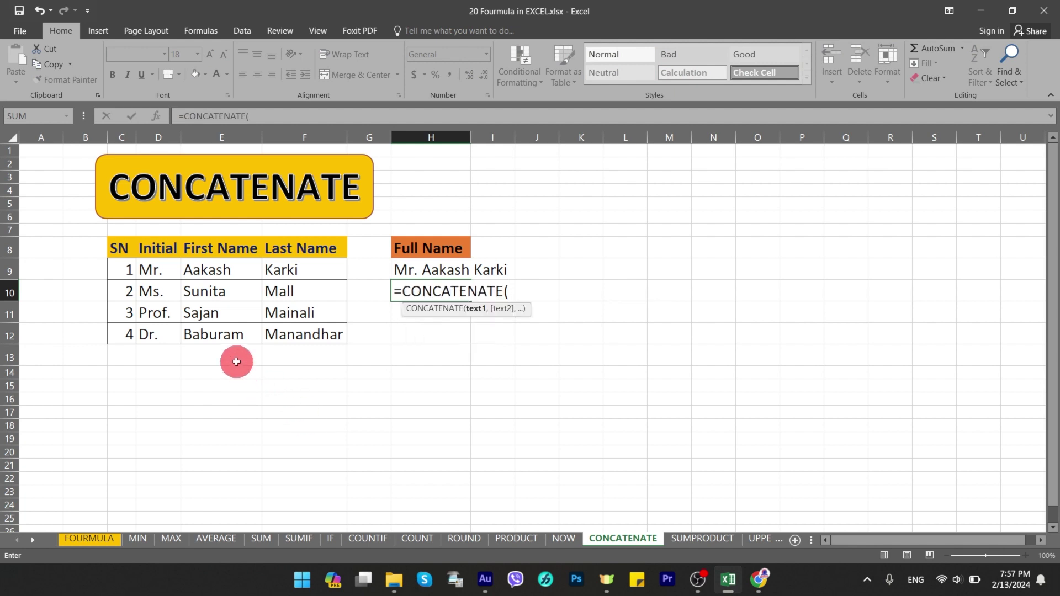
click(162, 293)
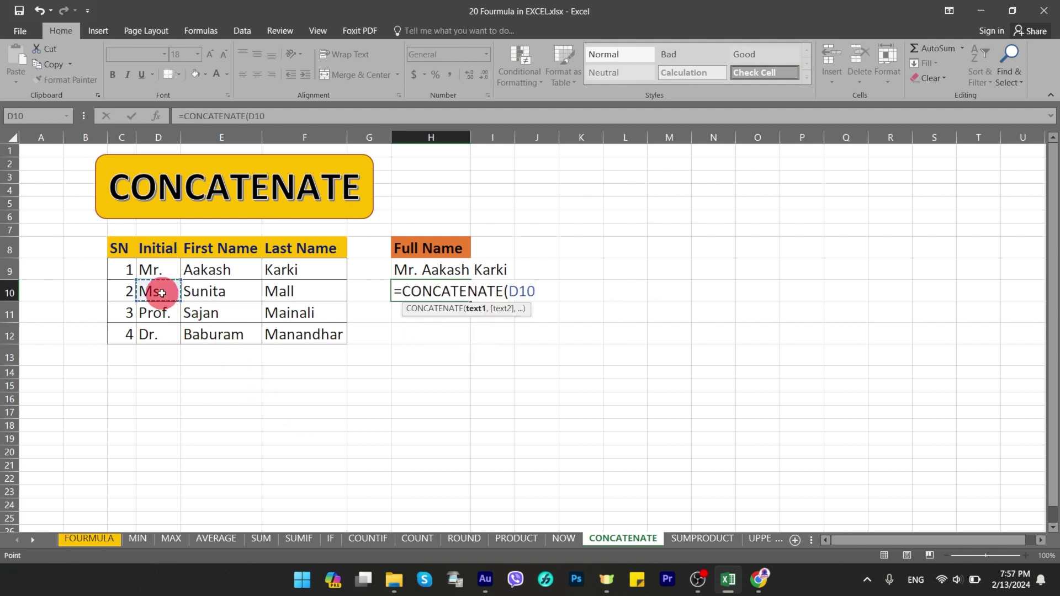
text(,)
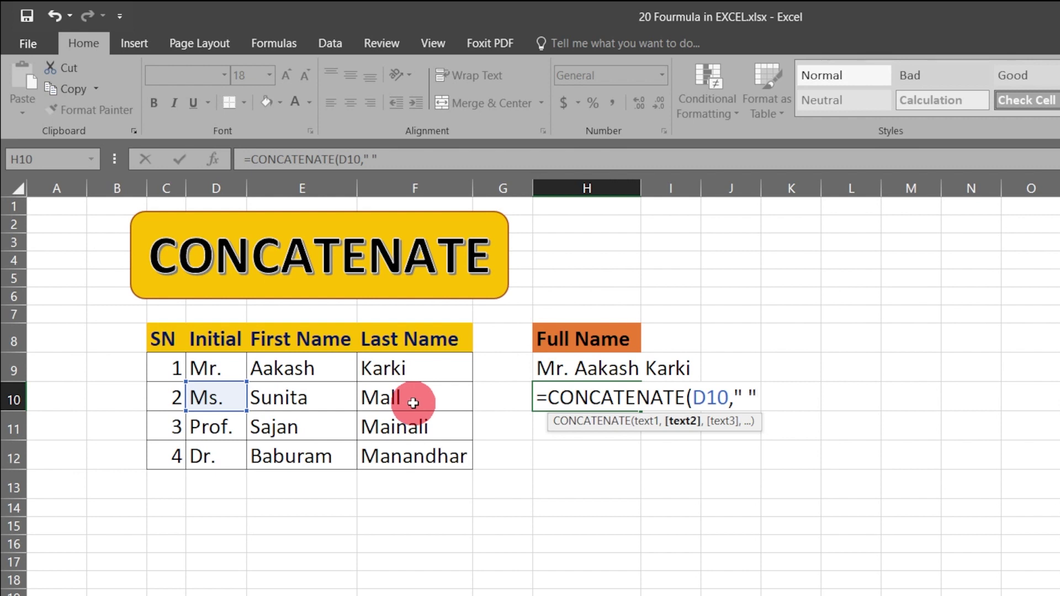
text(,)
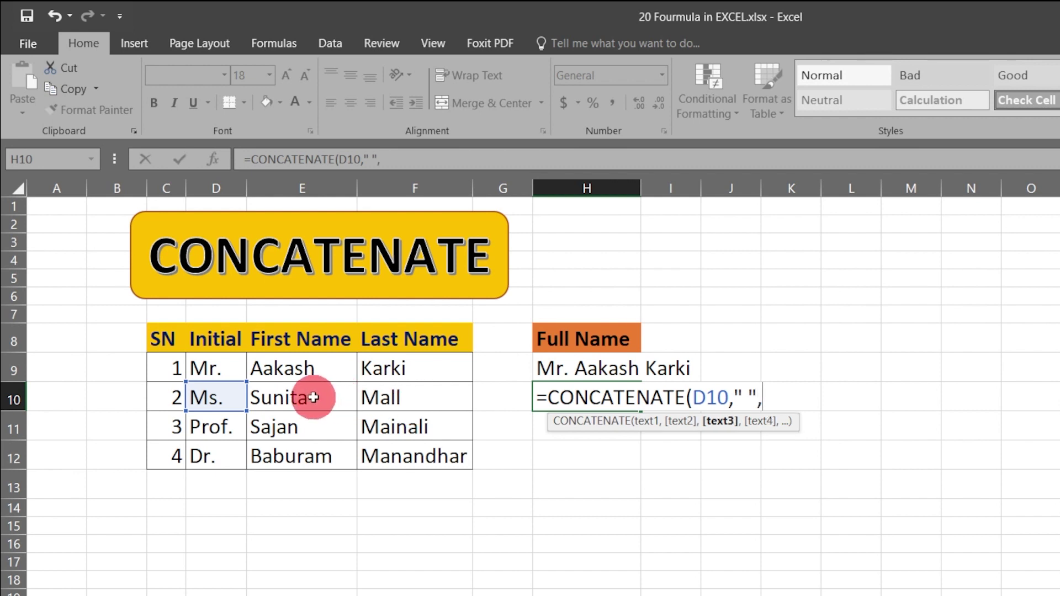
click(313, 397)
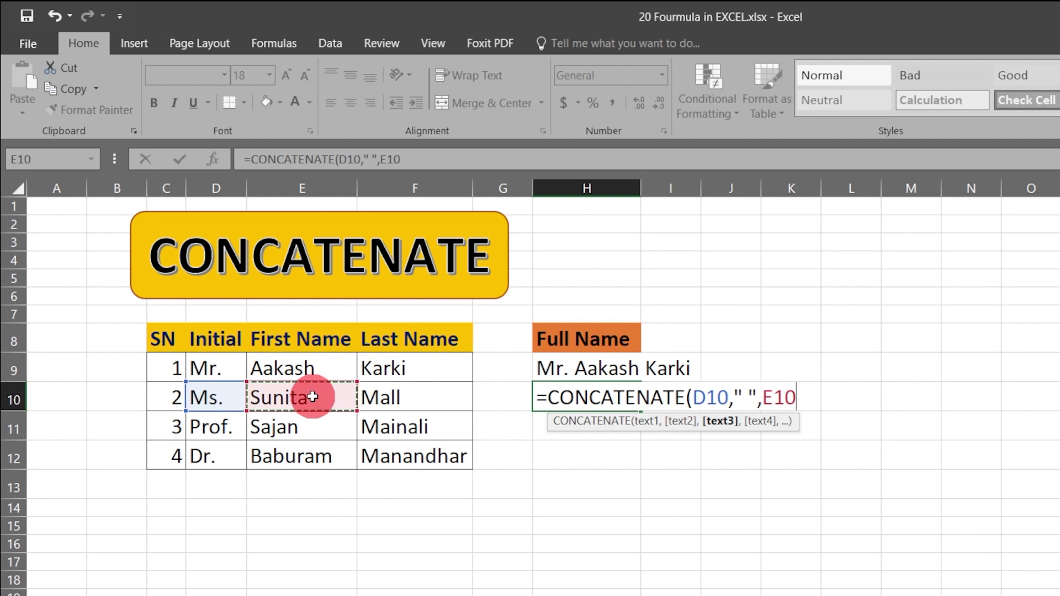
text(," ")
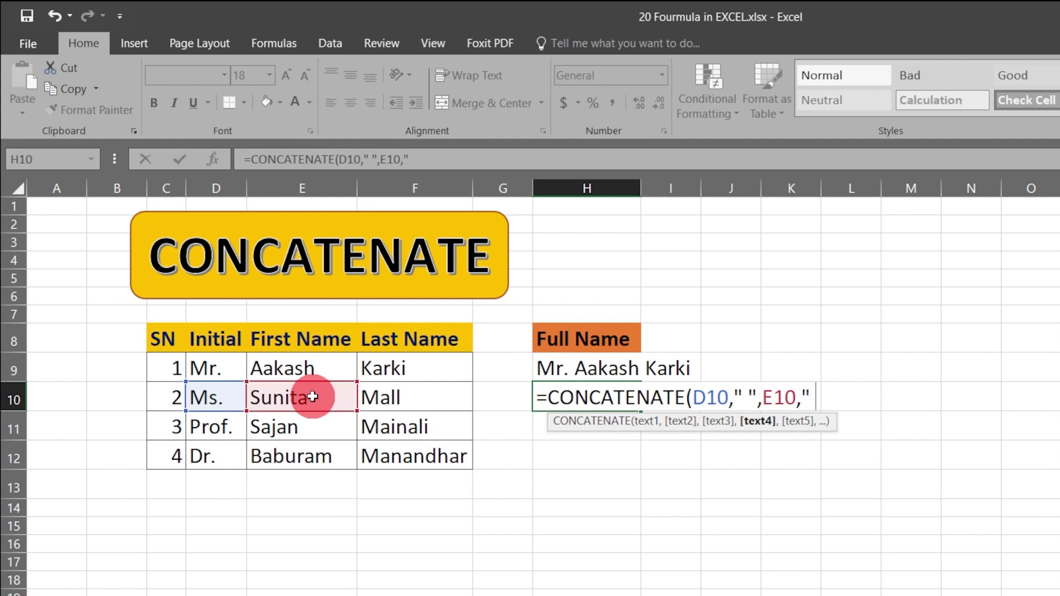
text(,)
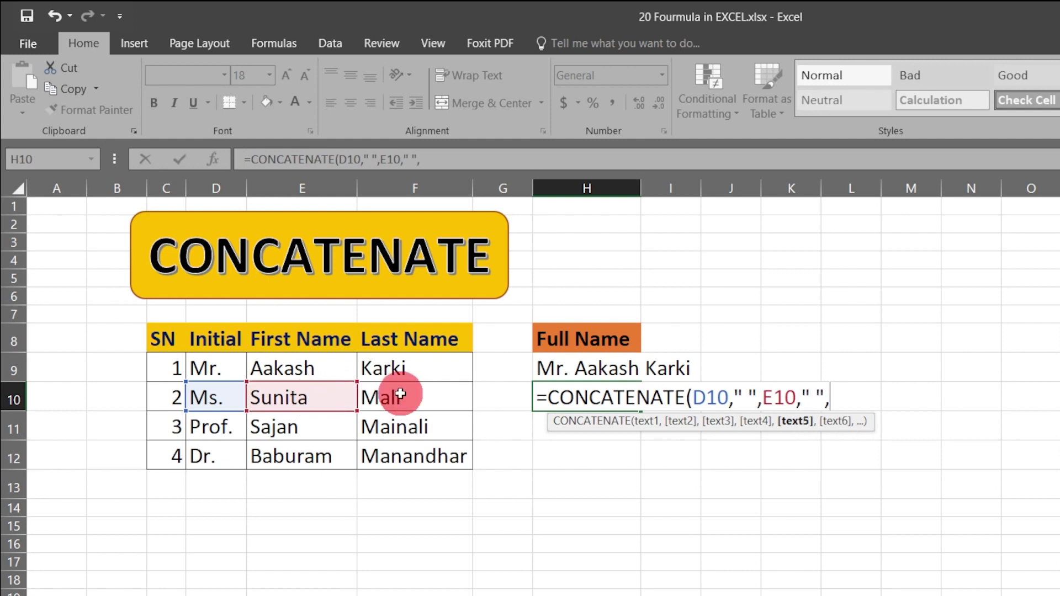
click(400, 394)
text())
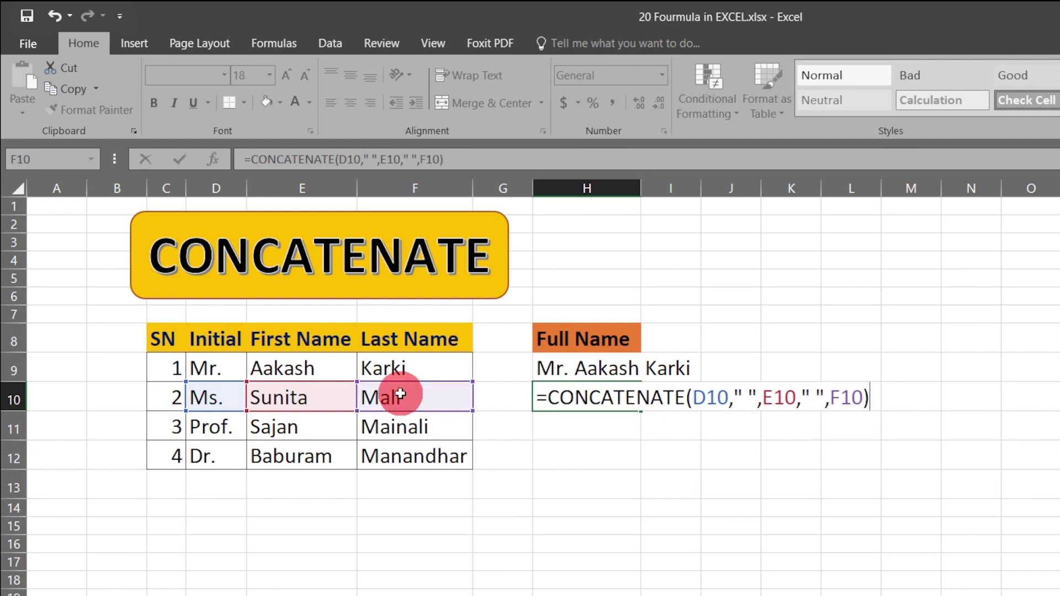
key(Return)
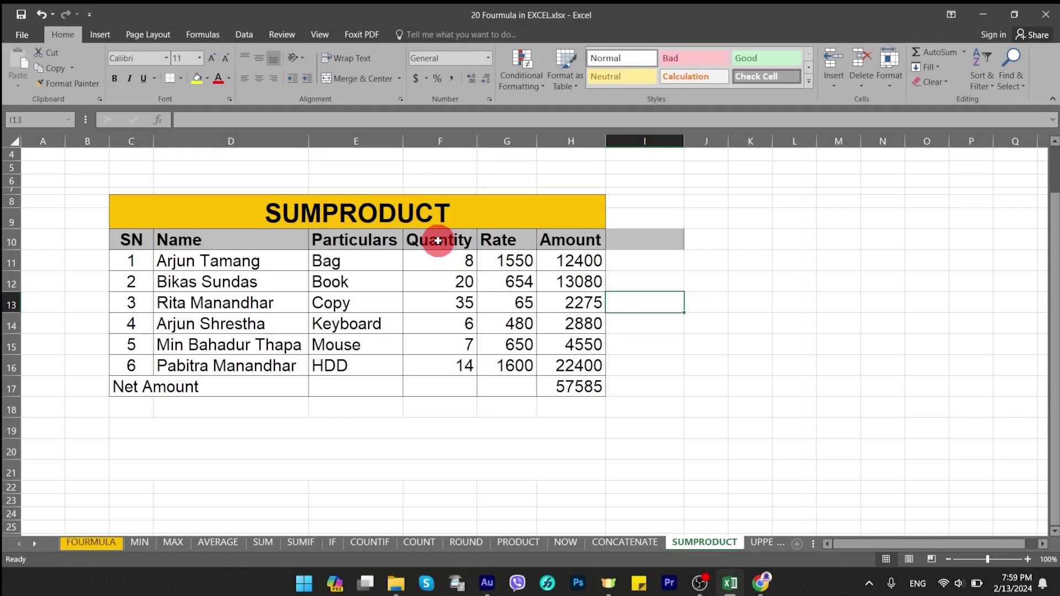
Step: Enter =F11*G11 in H11 and fill the Amount formula down to H16
click(466, 240)
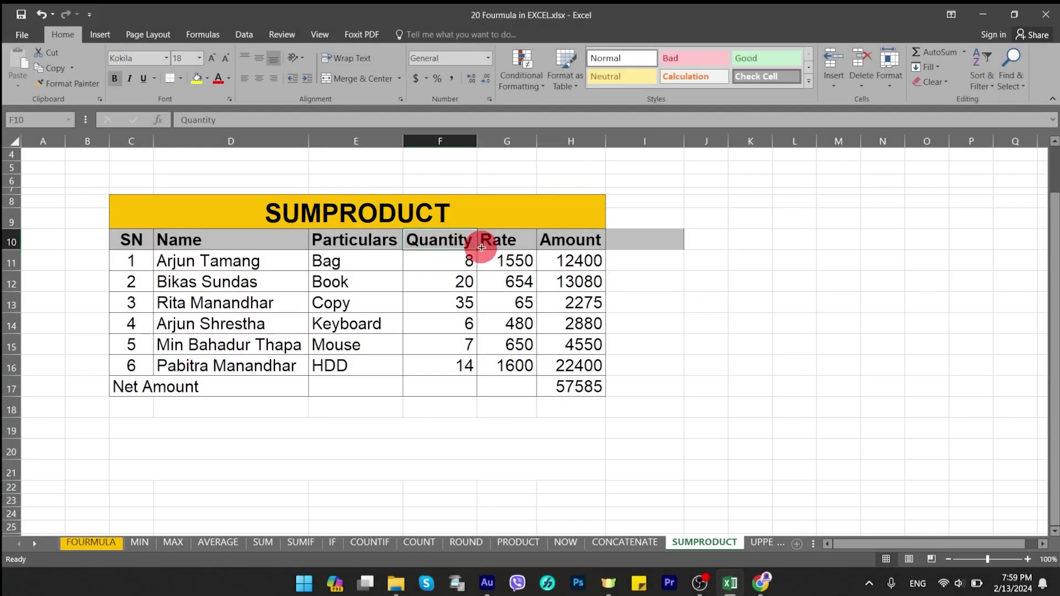
click(500, 240)
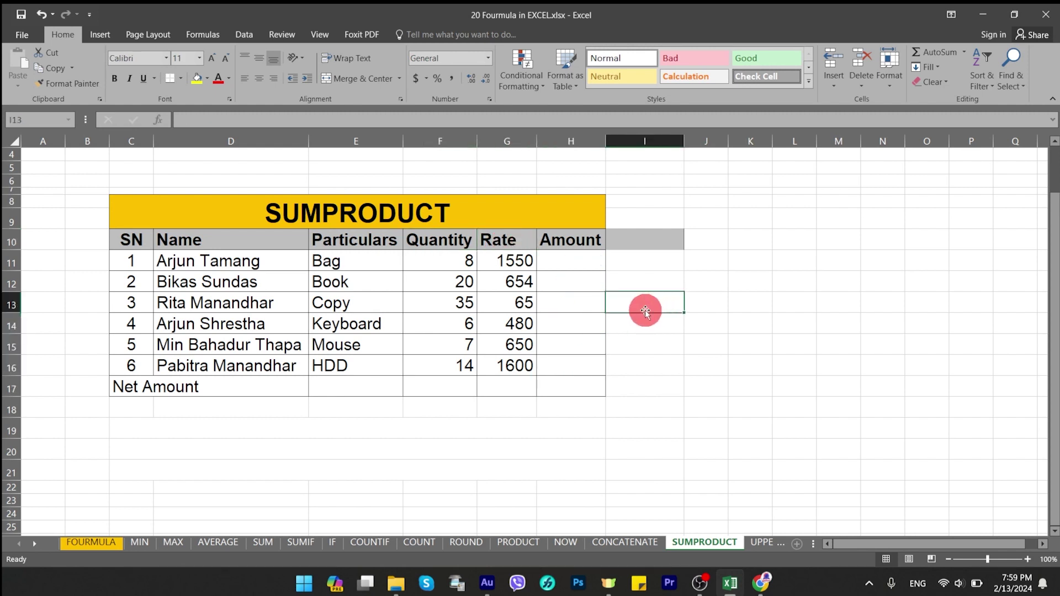
click(572, 256)
text(=)
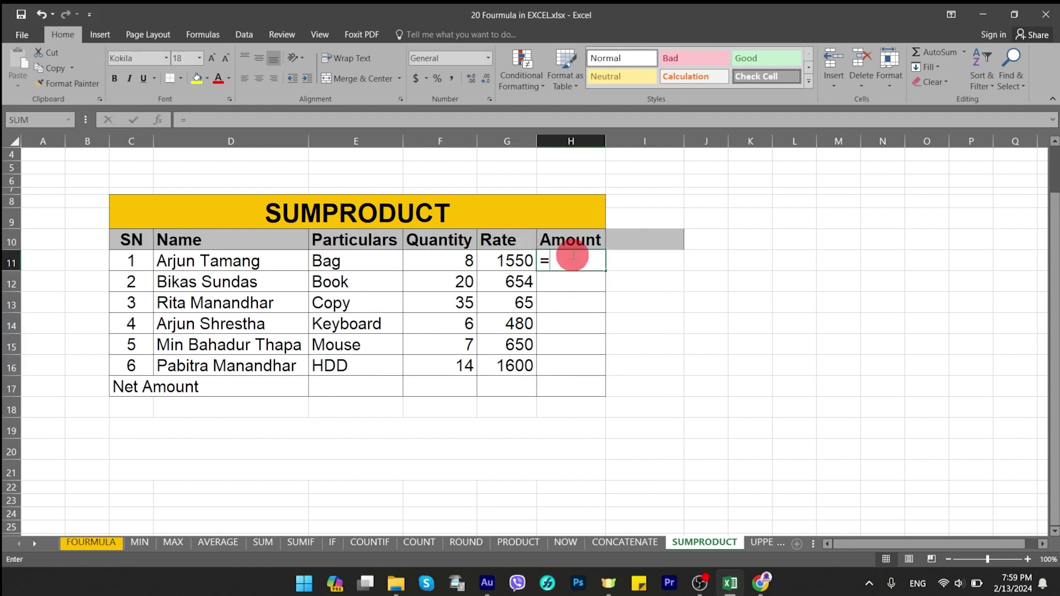
click(461, 256)
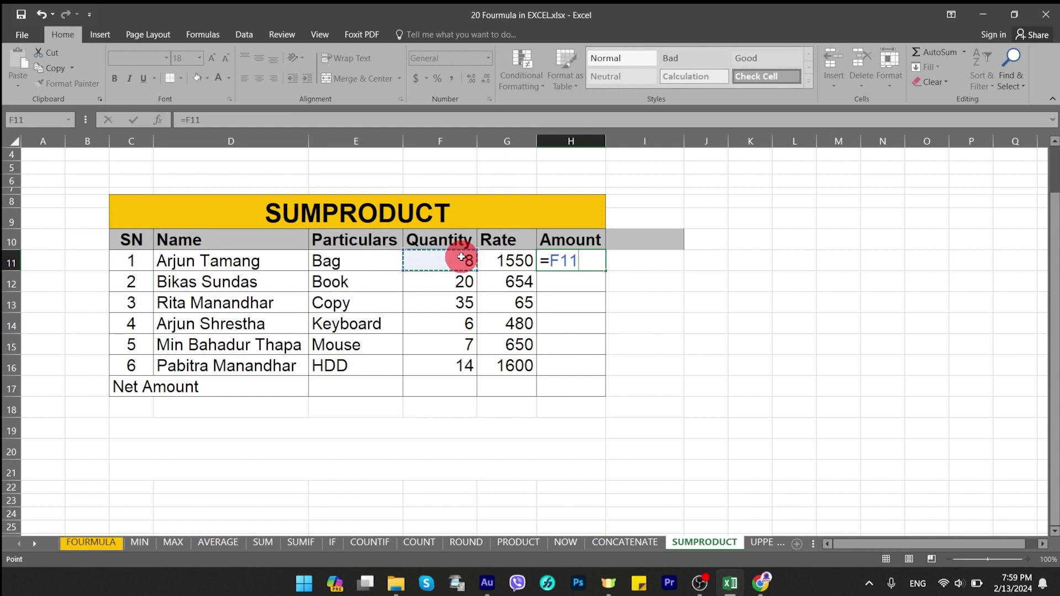
text(*)
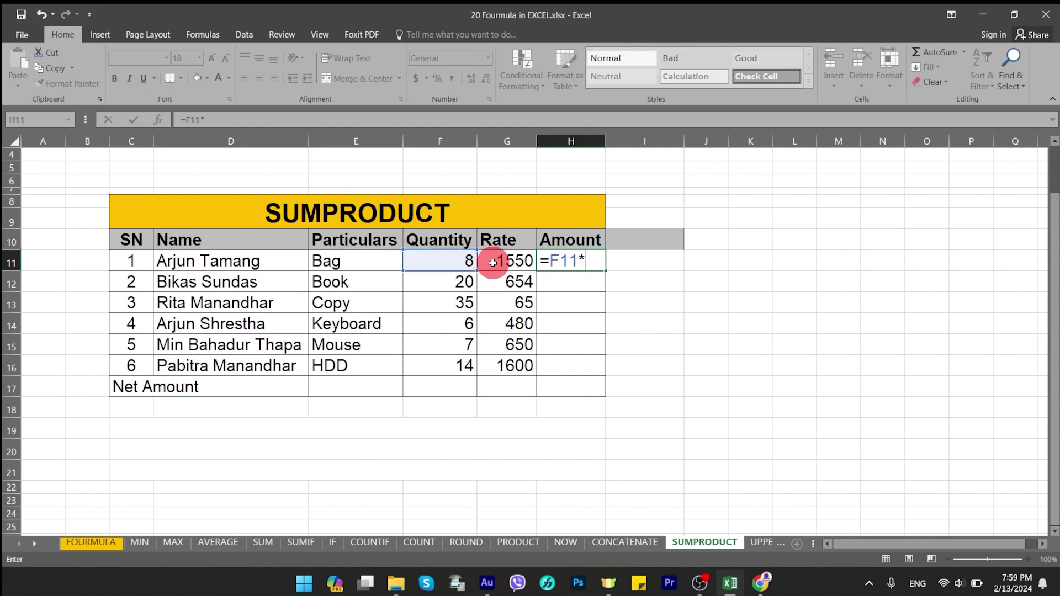
click(497, 259)
key(Return)
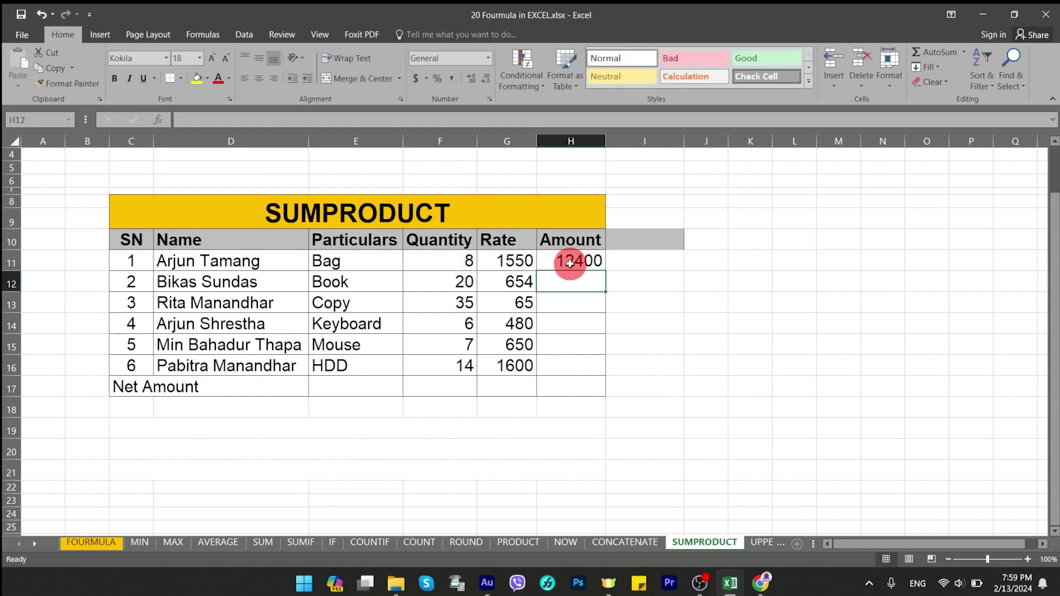
click(571, 263)
drag(606, 270, 607, 366)
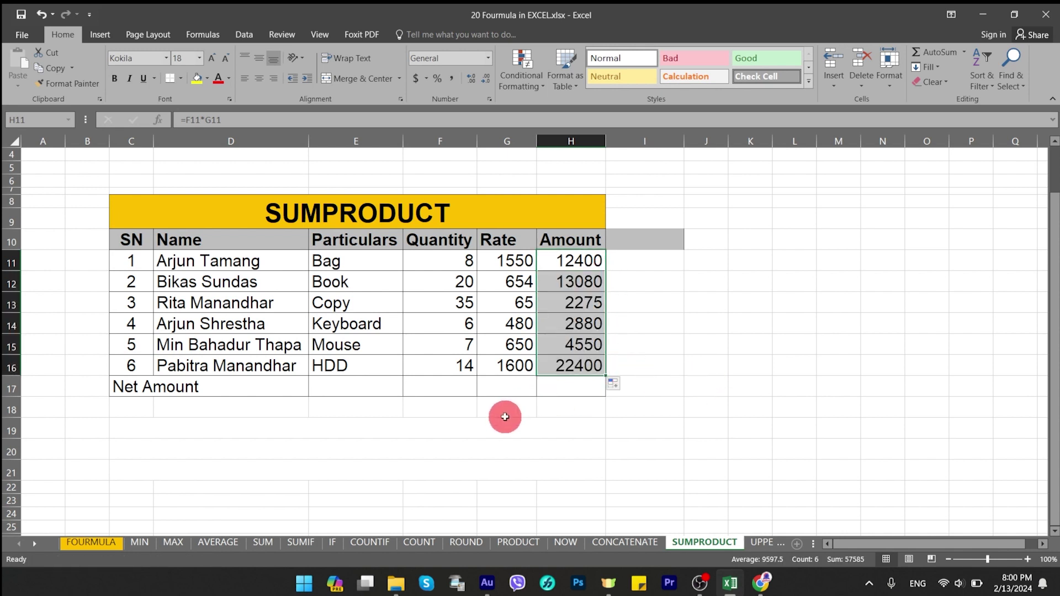
Step: Total H11:H16 with AutoSum in the Net Amount cell H17, giving 57585
click(572, 387)
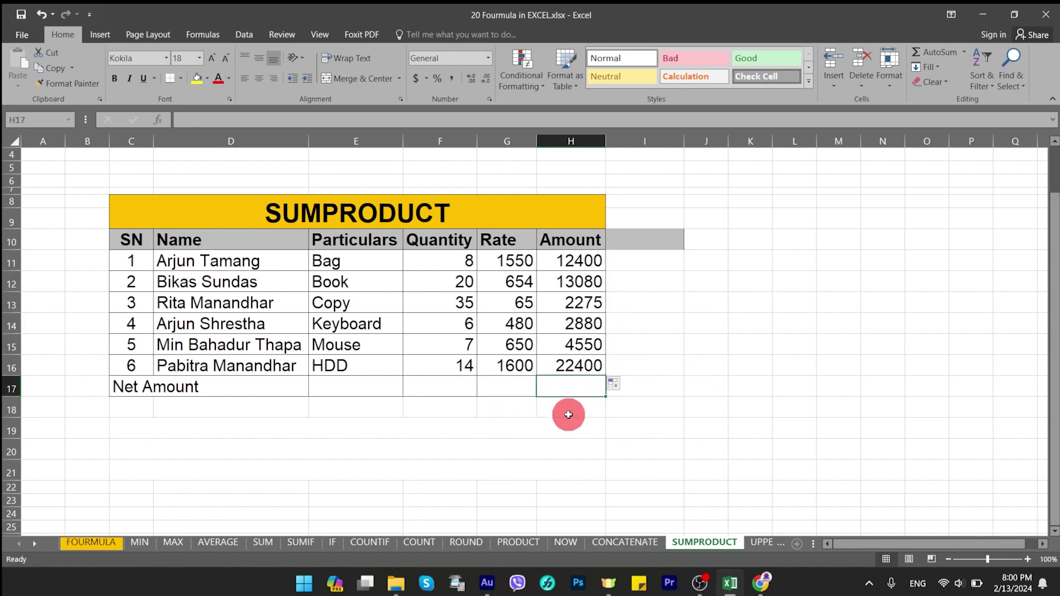
drag(571, 260, 571, 387)
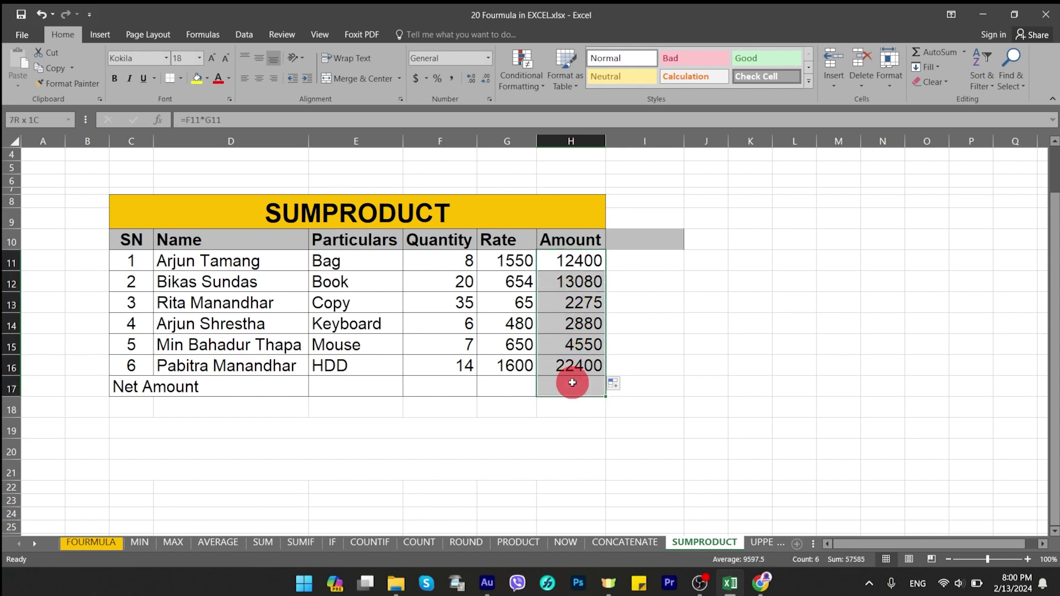
click(935, 54)
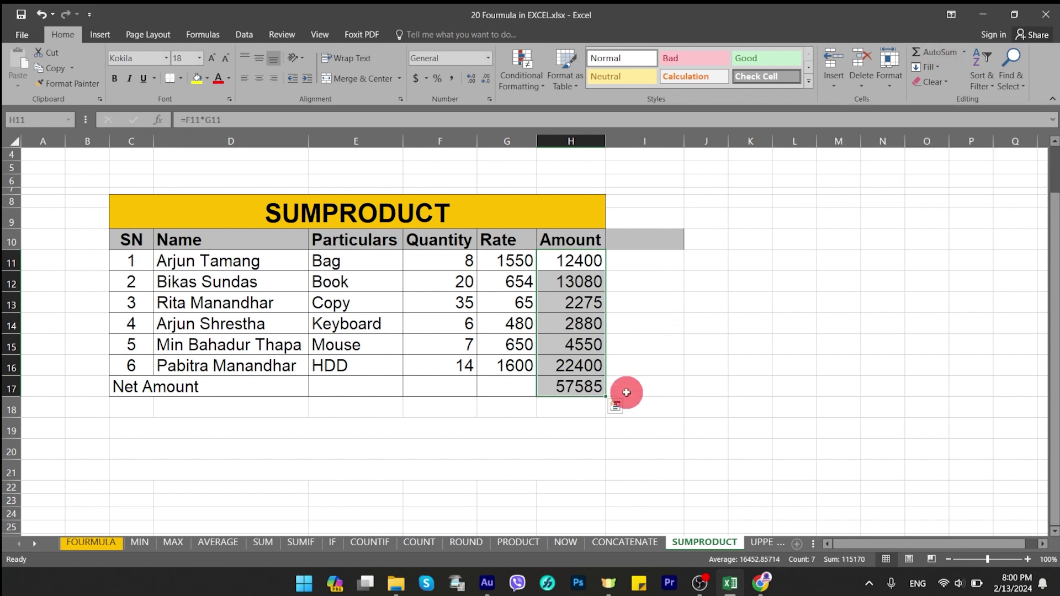
click(588, 388)
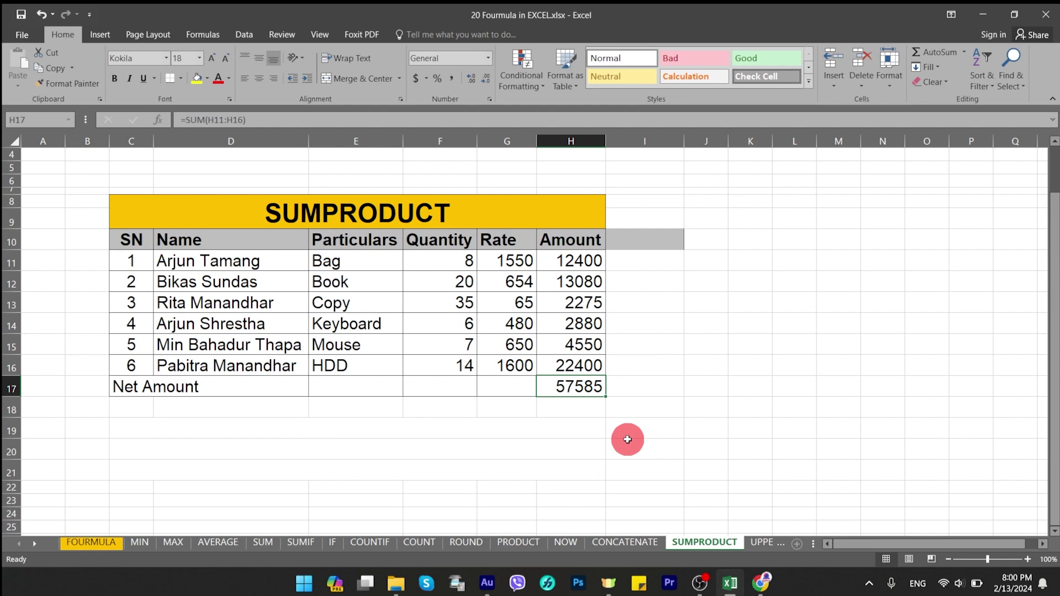
Step: Enter =SUMPRODUCT(F11:F16,G11:G16) in J15, giving 57585
click(632, 408)
click(692, 352)
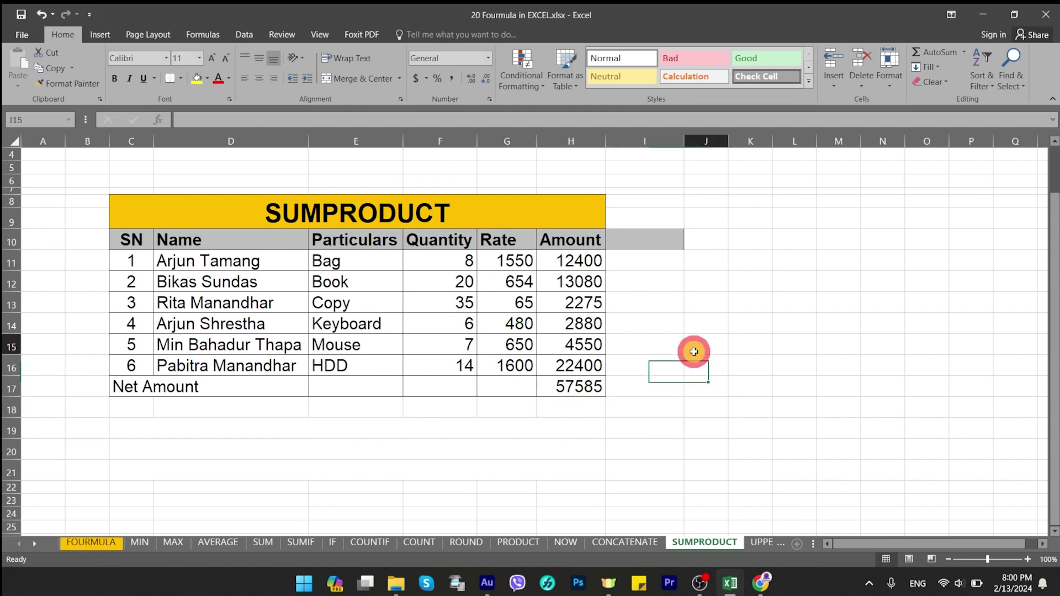
text(=)
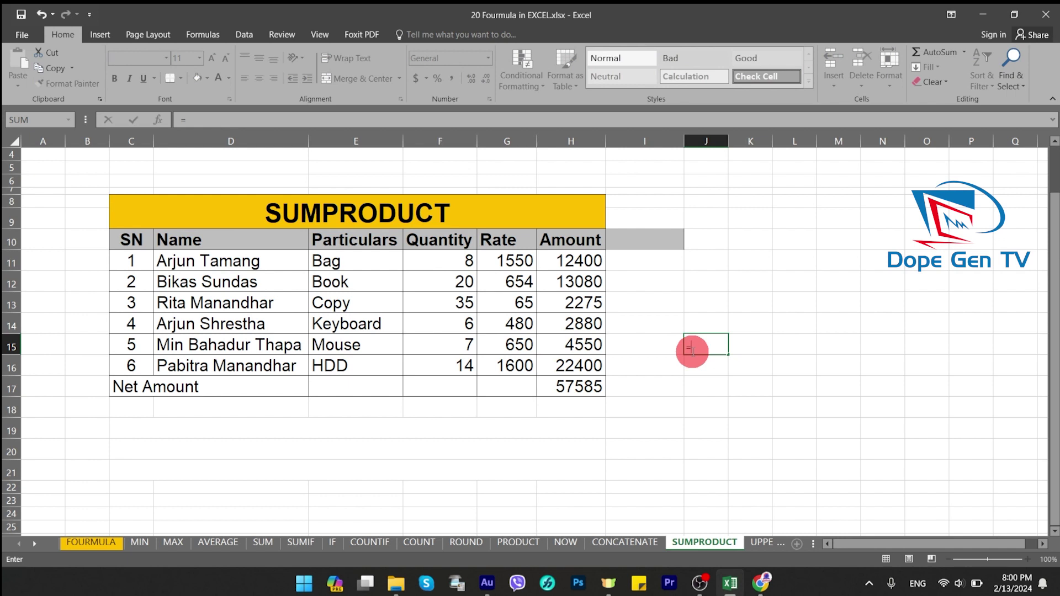
text(sumpr)
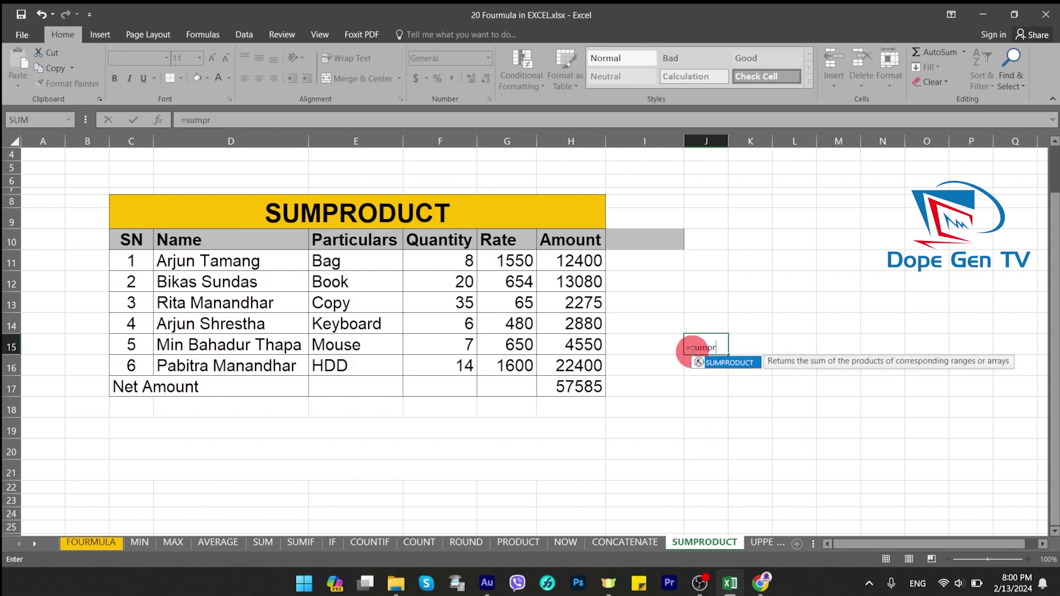
key(Tab)
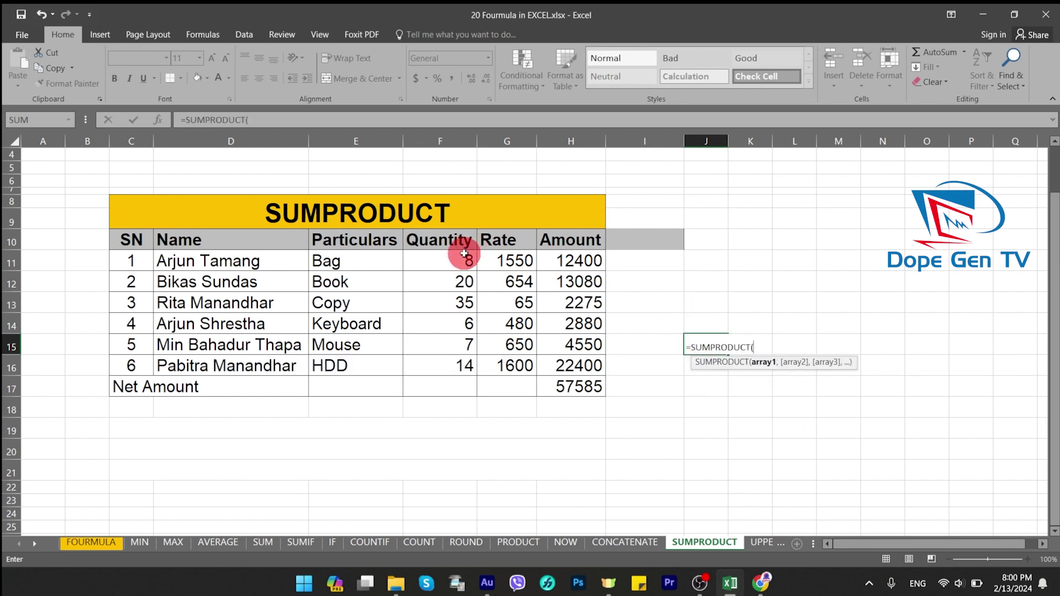
drag(464, 254, 458, 367)
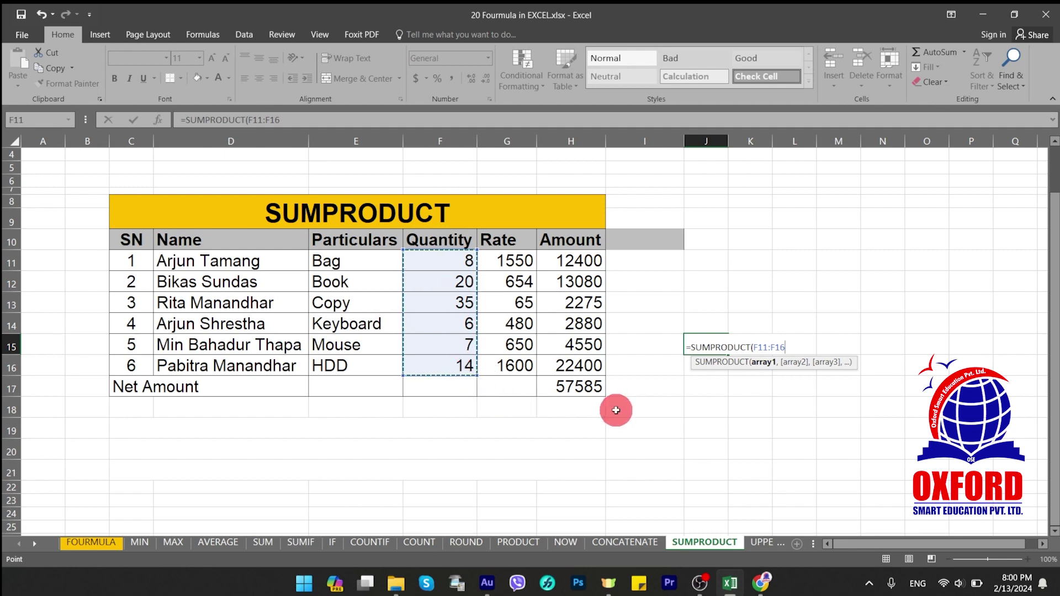
text(,)
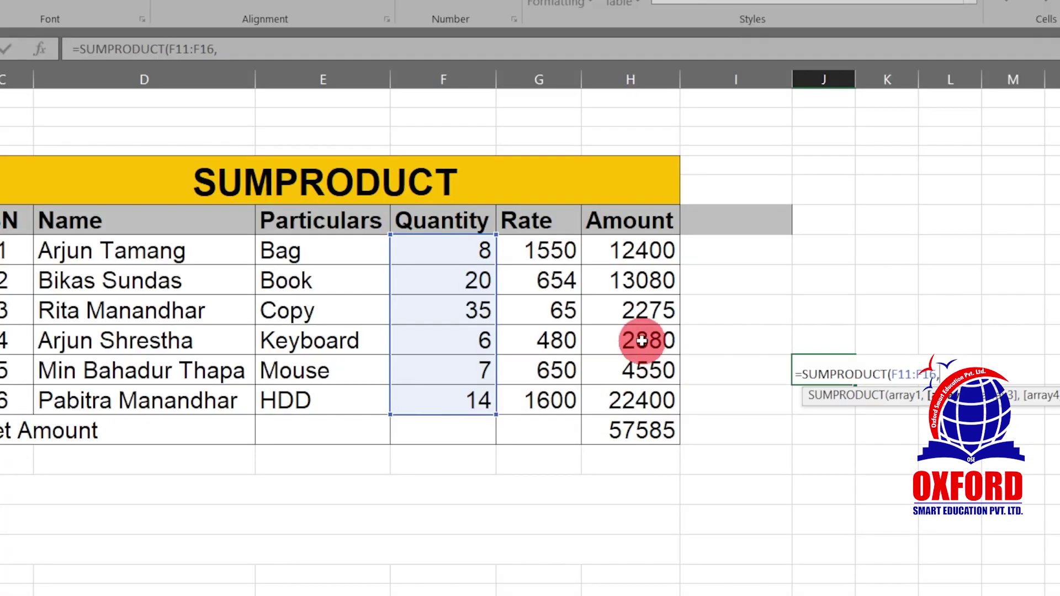
drag(540, 250, 548, 399)
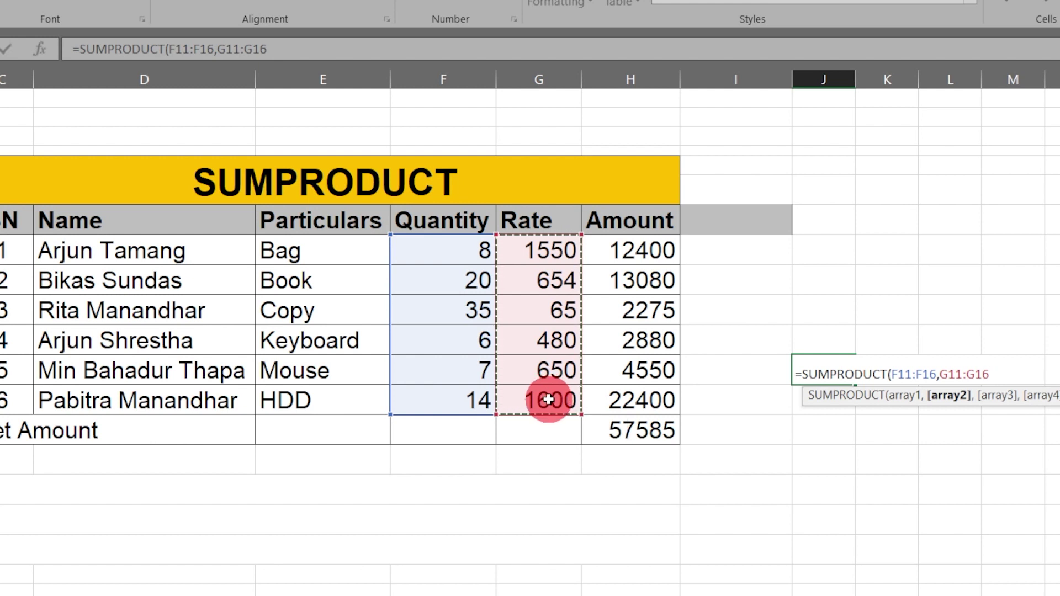
text())
key(Return)
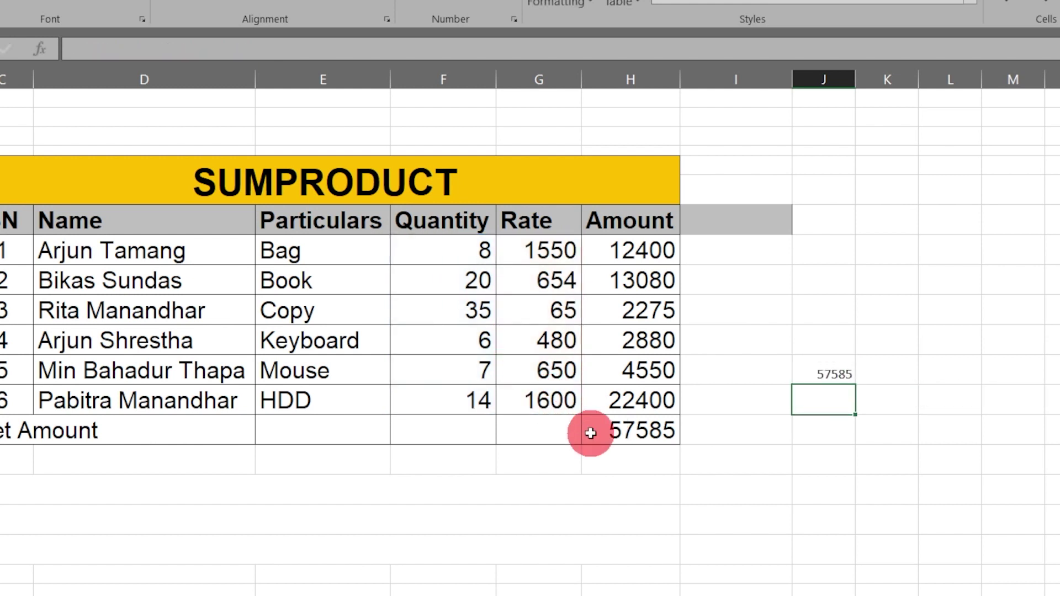
Step: Compare the SUMPRODUCT result in J15 with the SUM total in H17
click(591, 433)
click(840, 369)
click(621, 432)
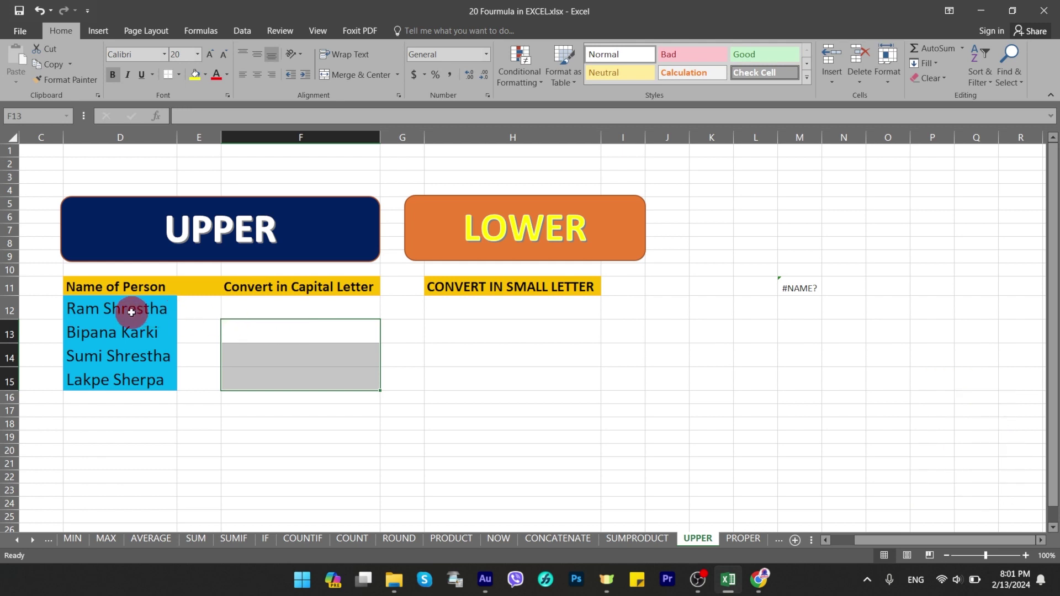
Step: Enter =UPPER(D12) in F12 and fill it down to F15
click(241, 312)
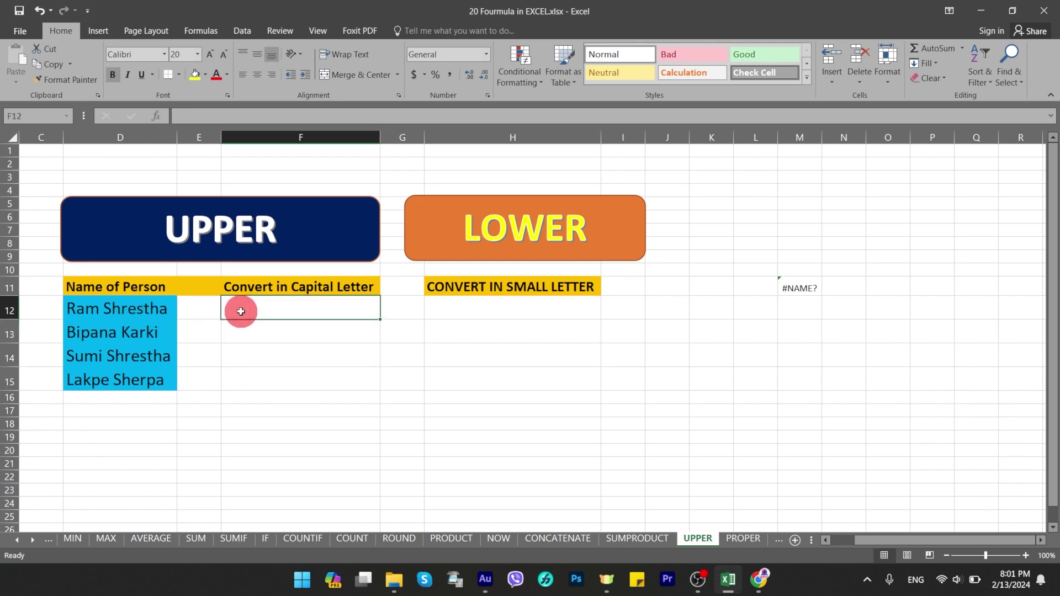
text(=)
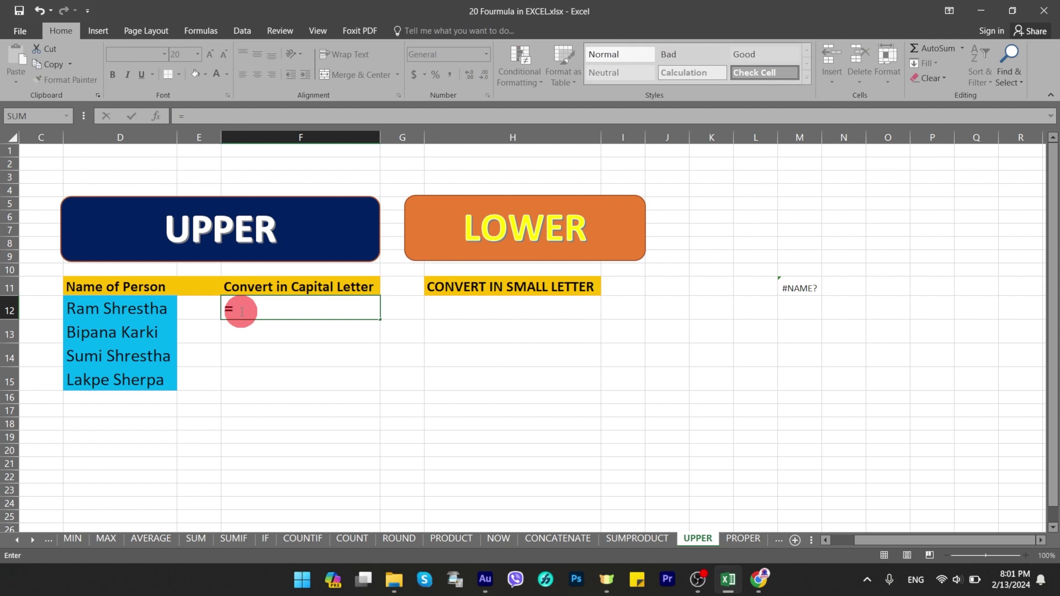
text(up)
key(Tab)
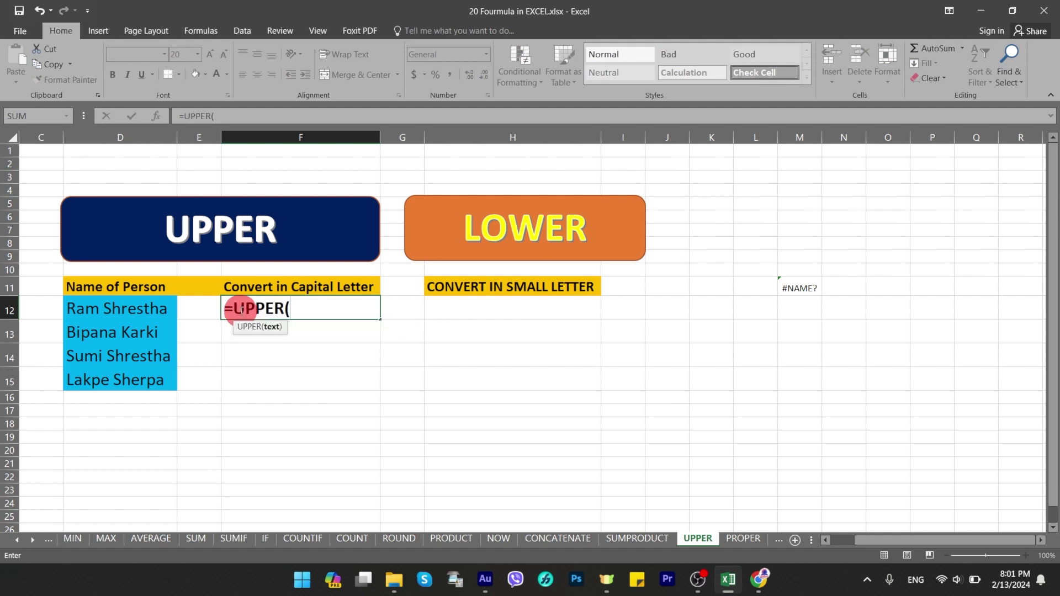
click(87, 306)
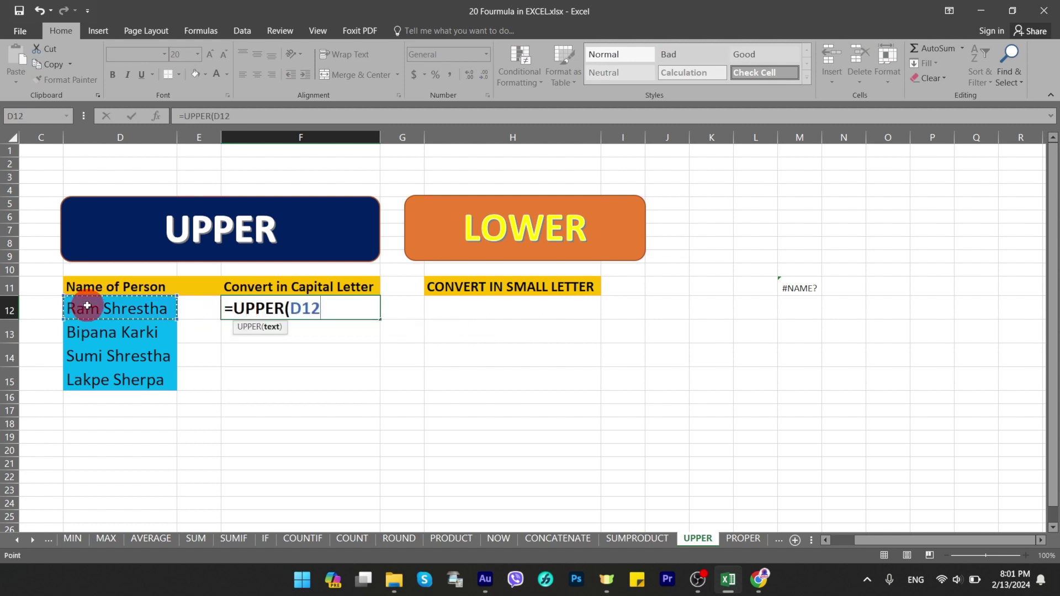
key(Return)
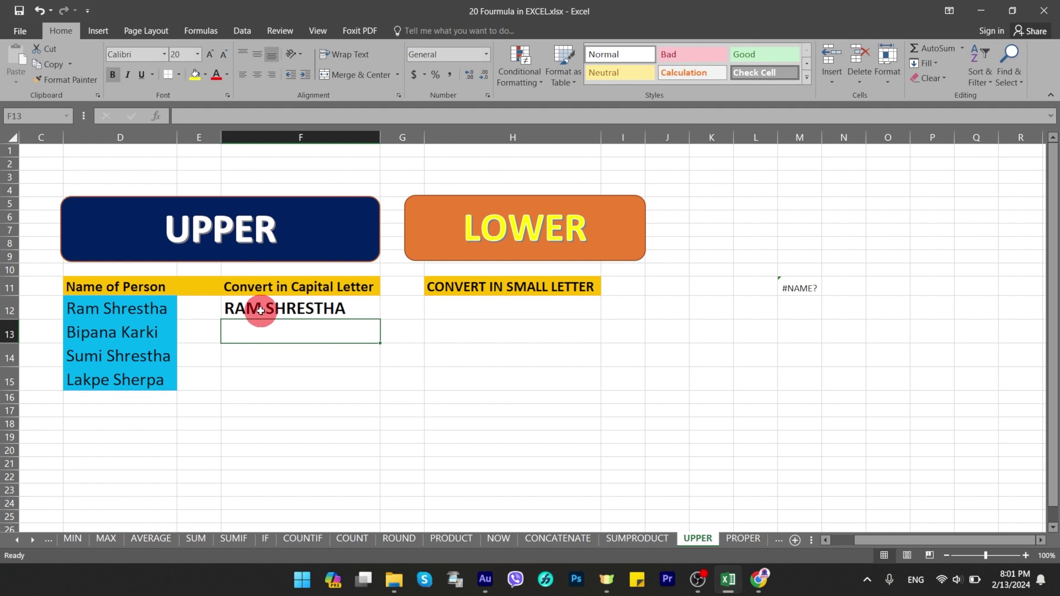
click(301, 314)
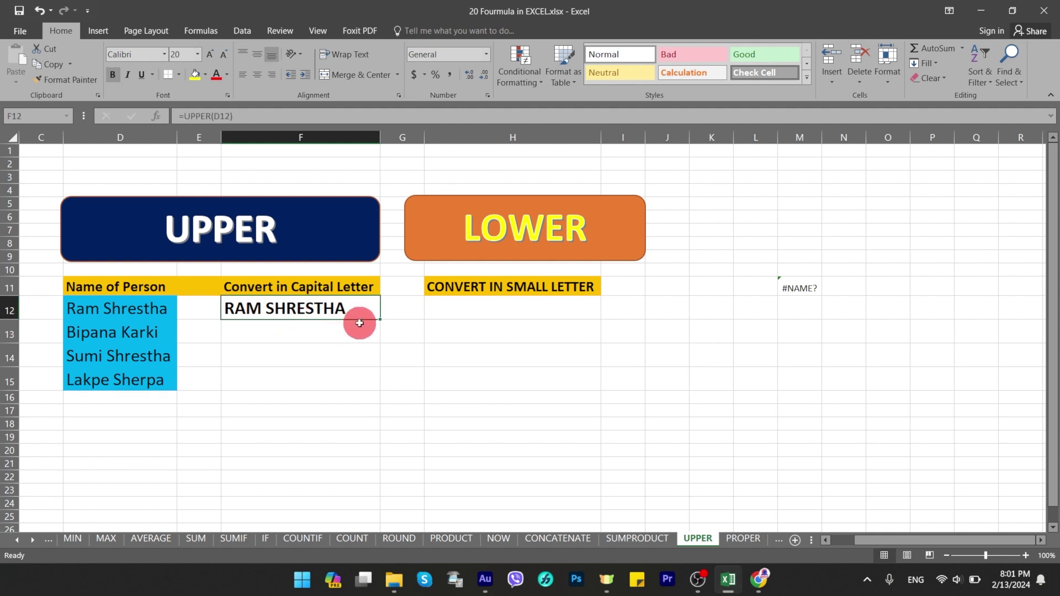
drag(381, 320, 380, 391)
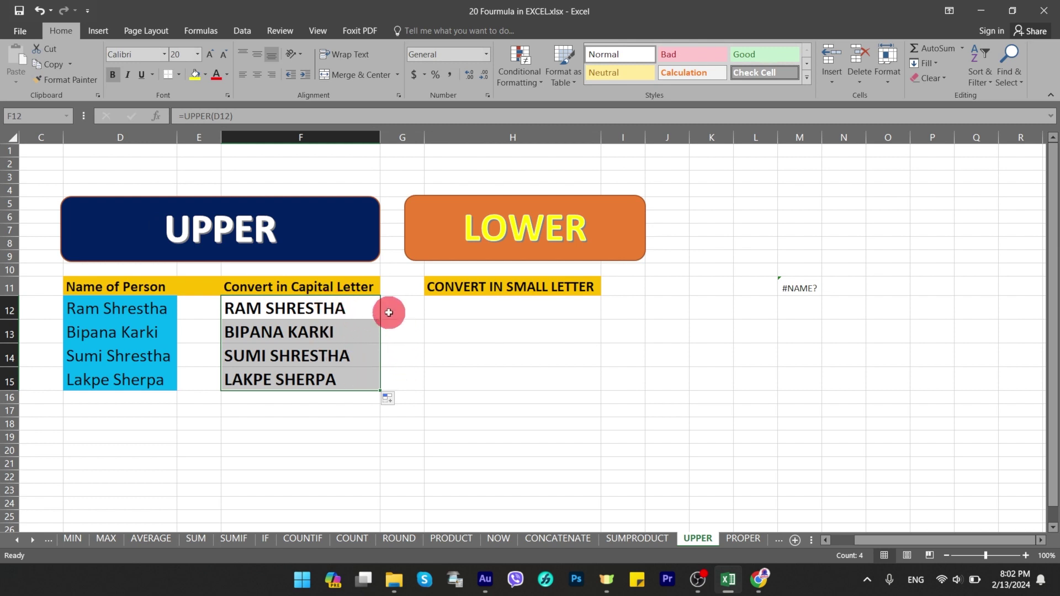
Step: Enter =LOWER(F12) in H12 and fill it down so every name appears in lowercase
click(494, 309)
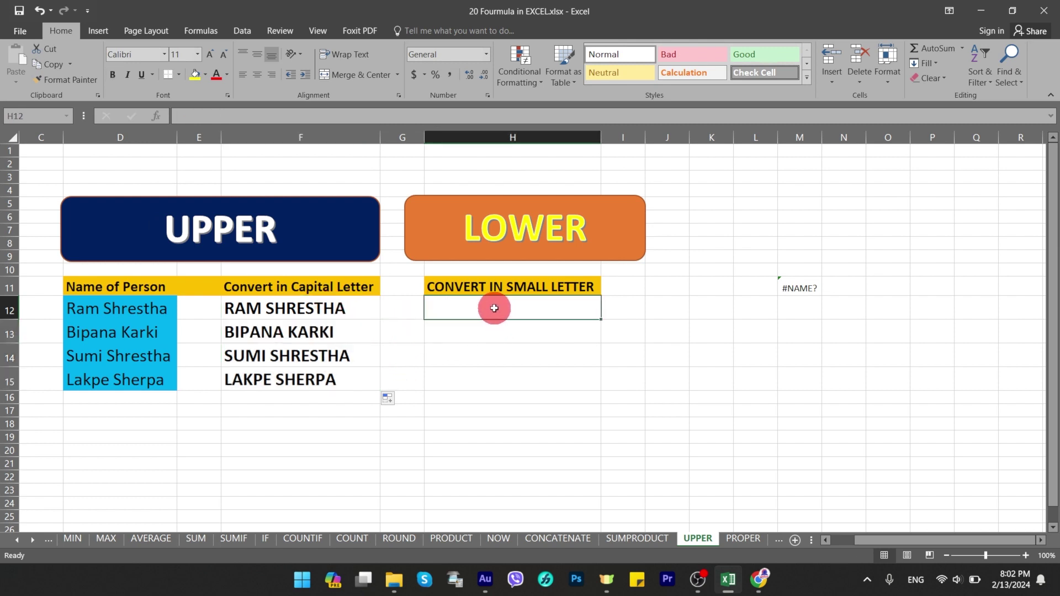
text(=;l)
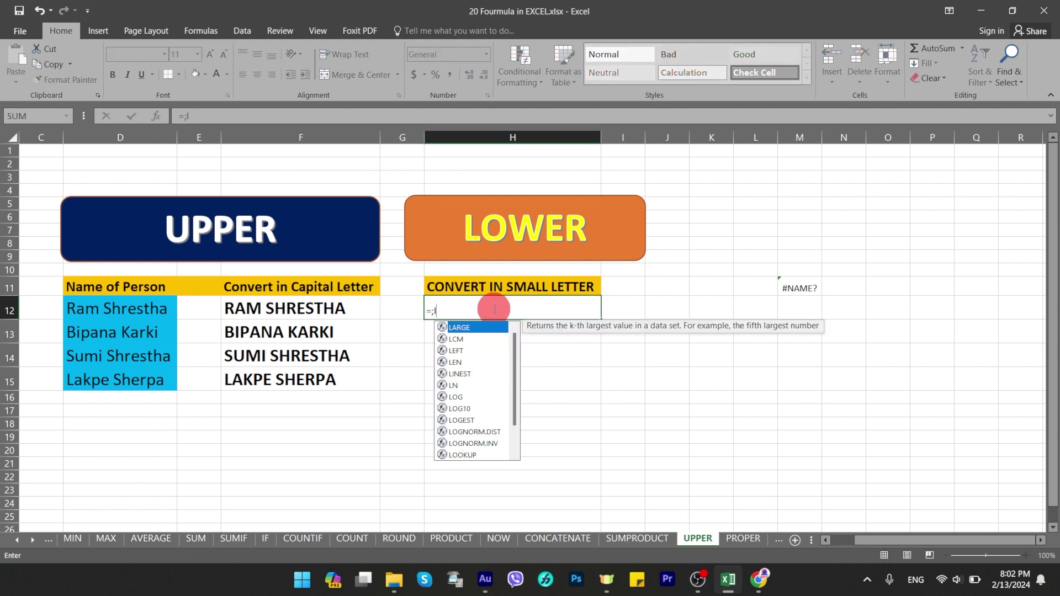
key(BackSpace)
key(BackSpace)
text(low)
key(Tab)
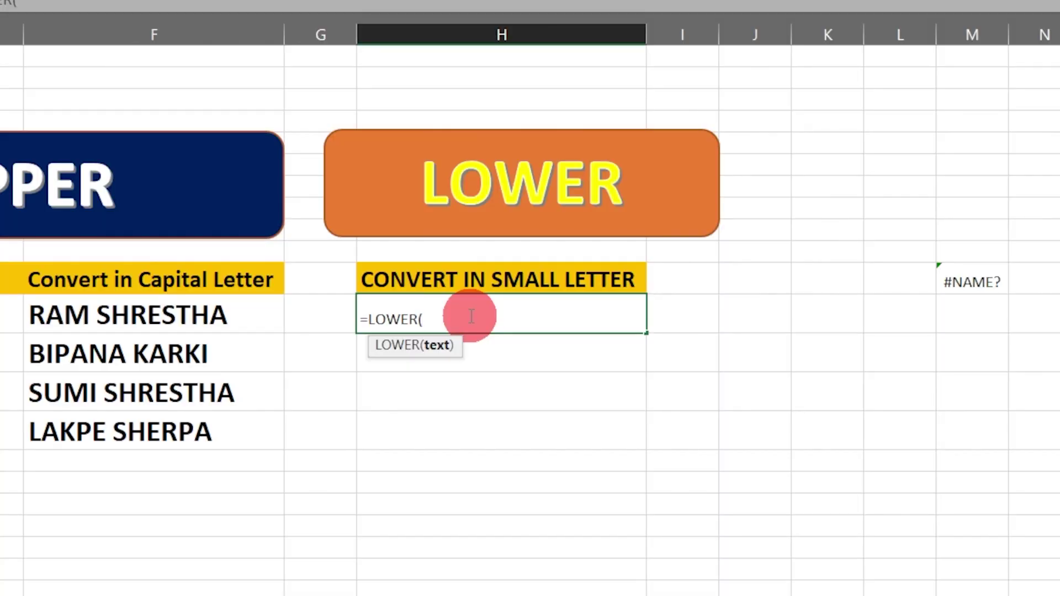
click(219, 305)
key(Return)
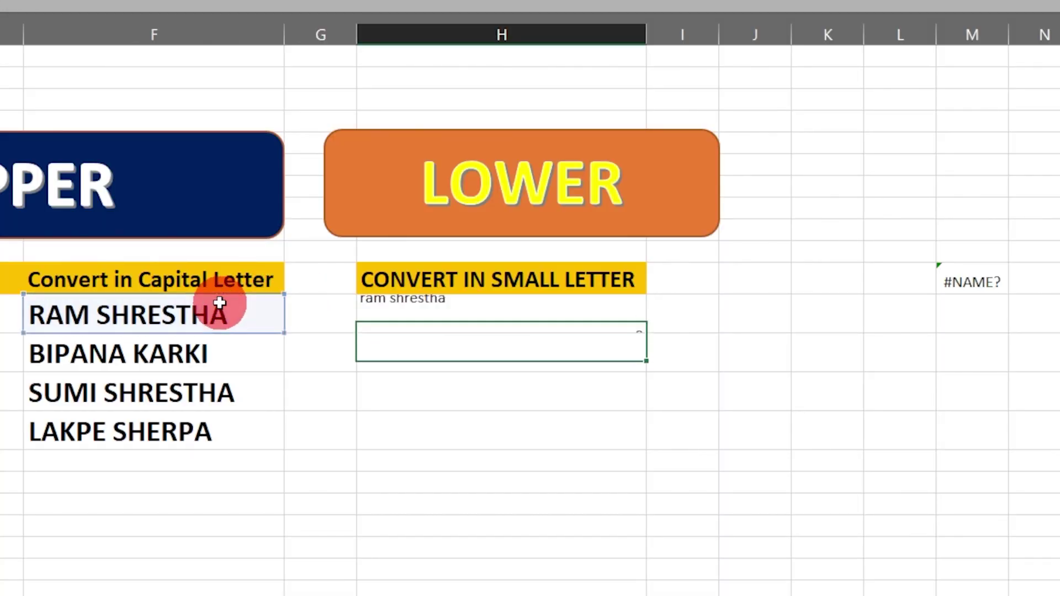
click(429, 316)
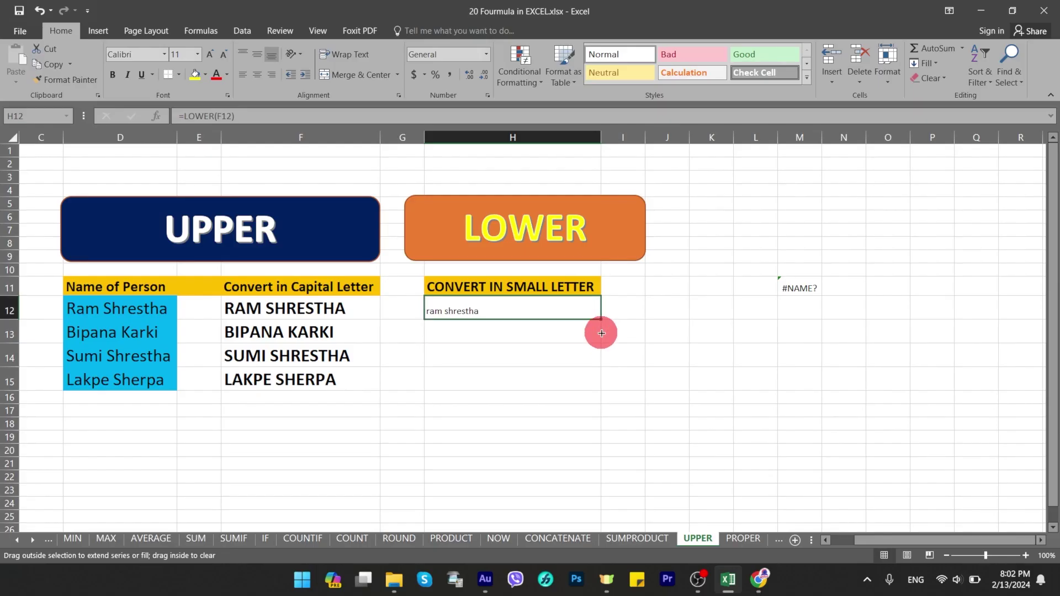
drag(647, 333, 603, 380)
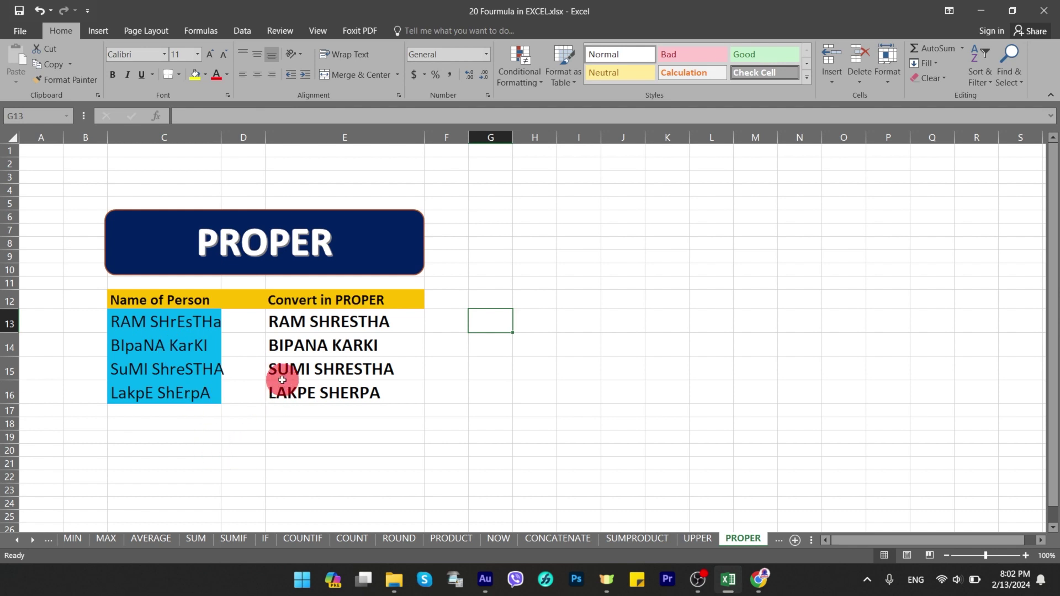
Step: Enter =PROPER(C13) in E13 and fill it down to E16
click(317, 318)
text(=)
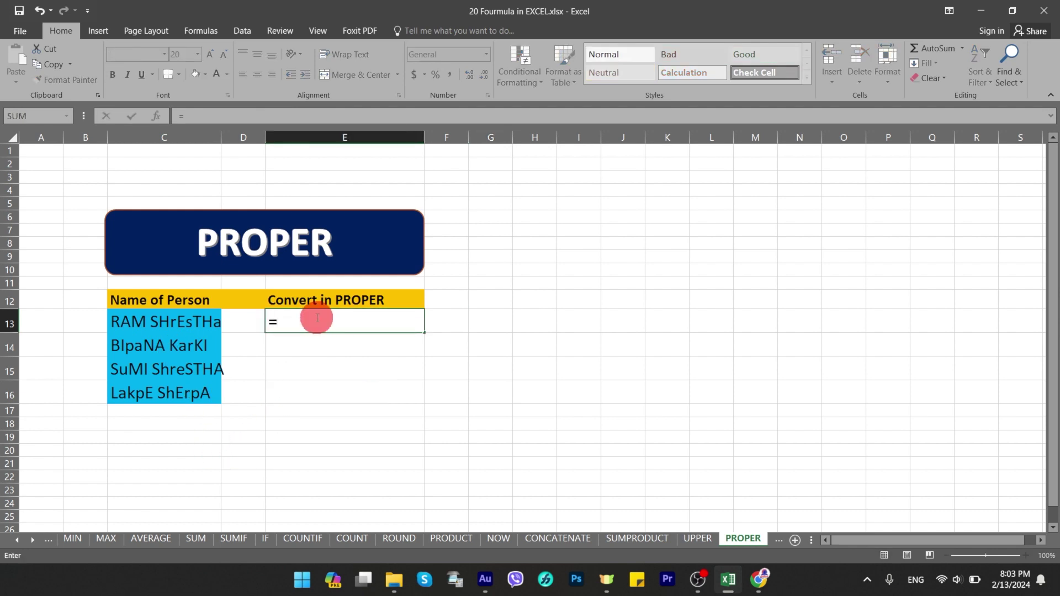
text(pr)
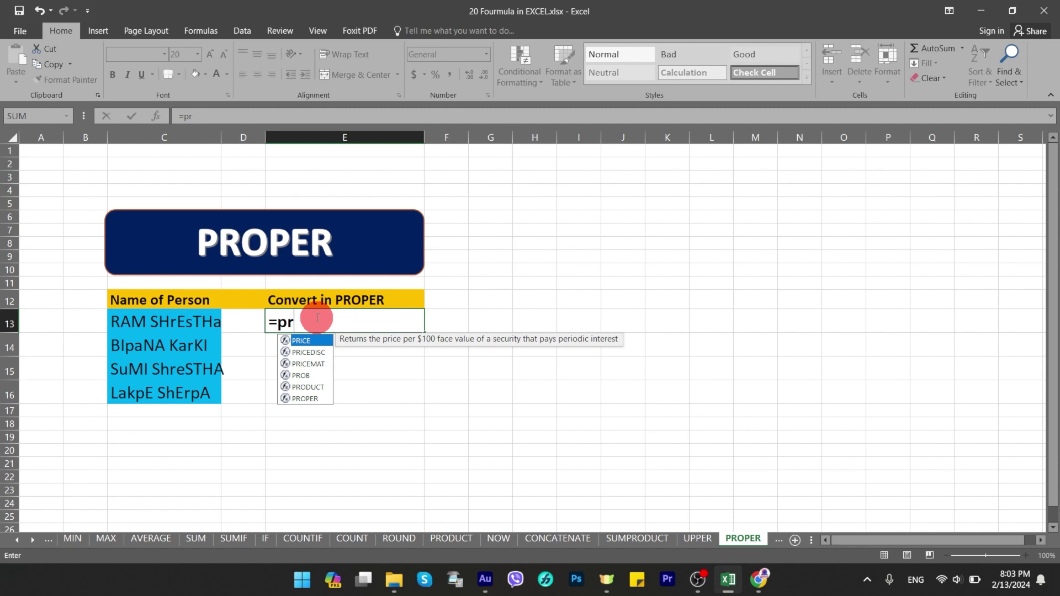
click(320, 399)
double_click(320, 399)
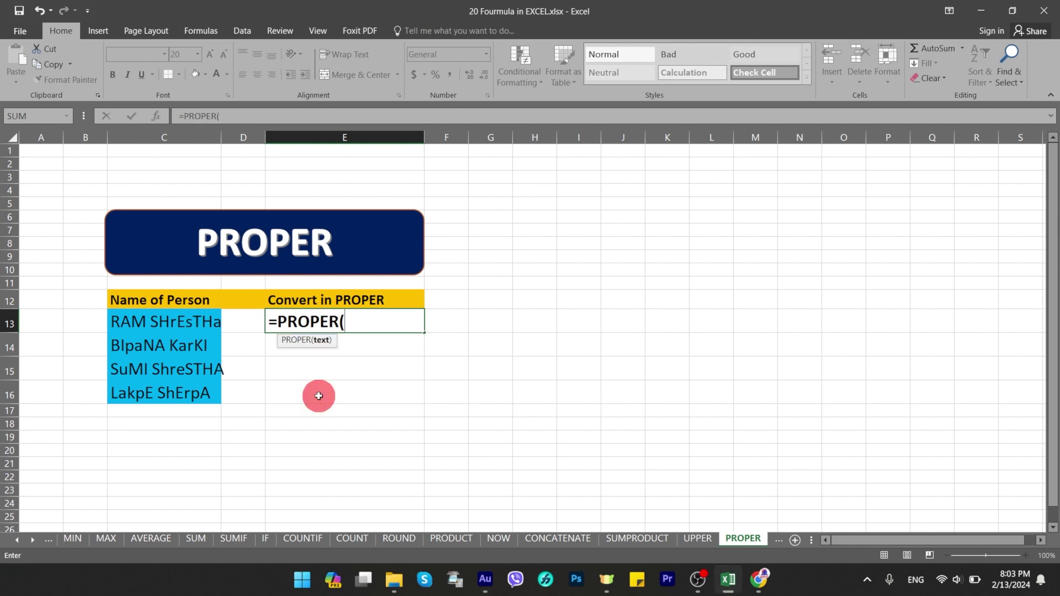
click(190, 319)
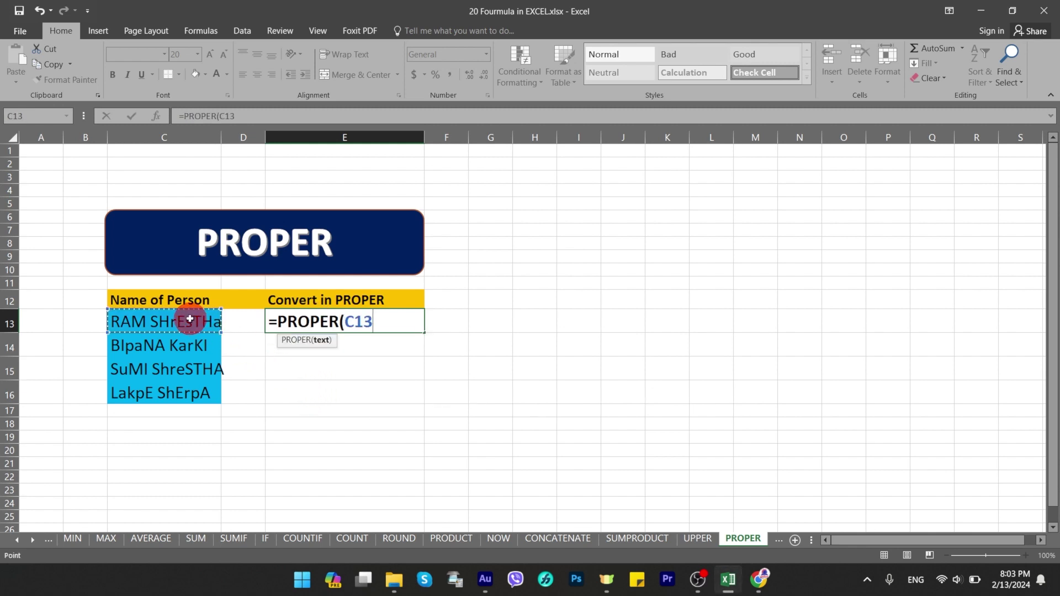
text())
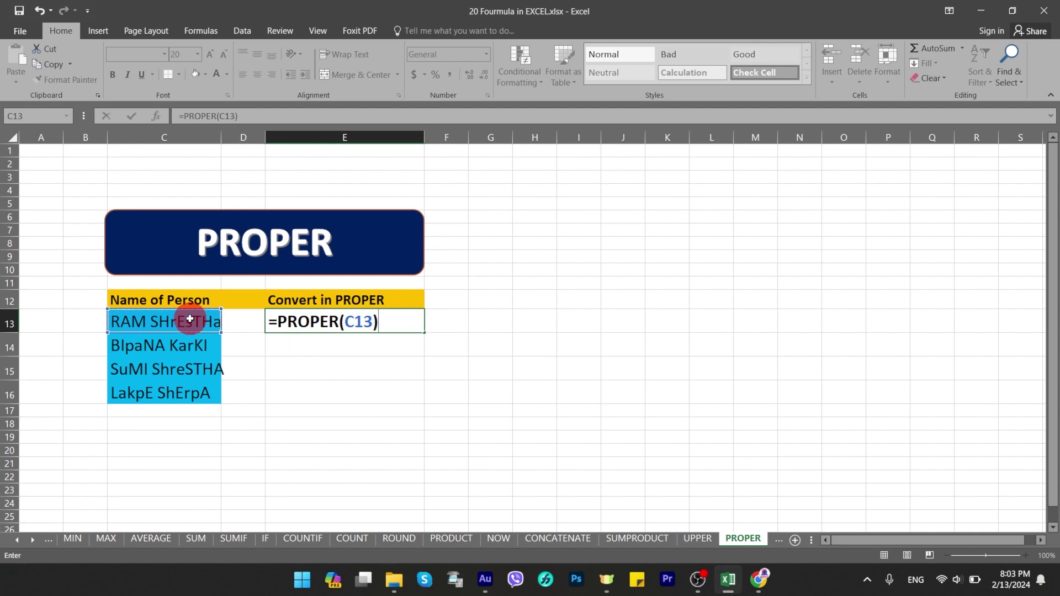
key(Return)
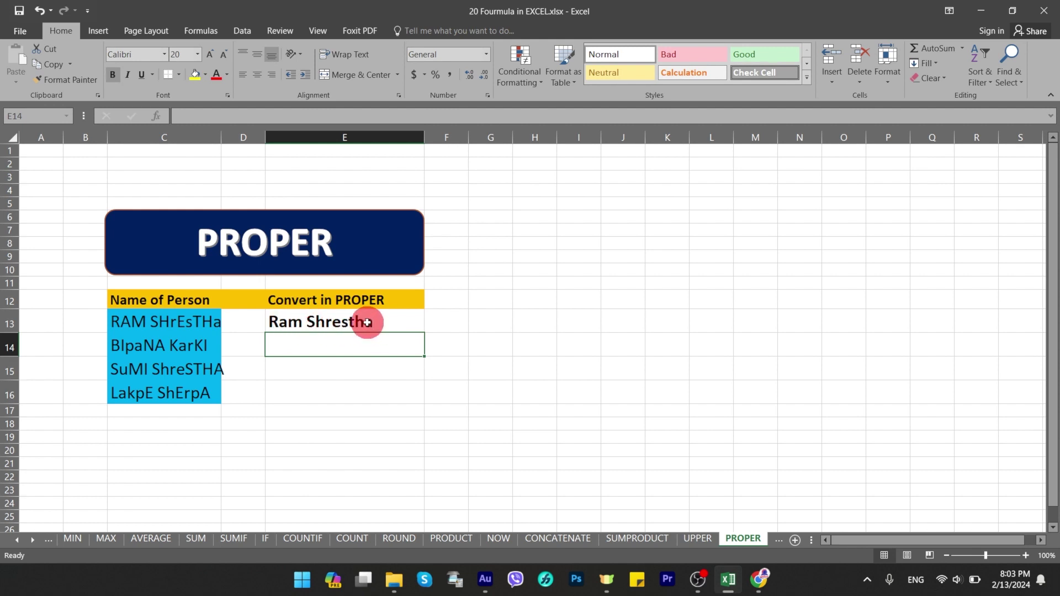
click(332, 321)
drag(424, 333, 424, 400)
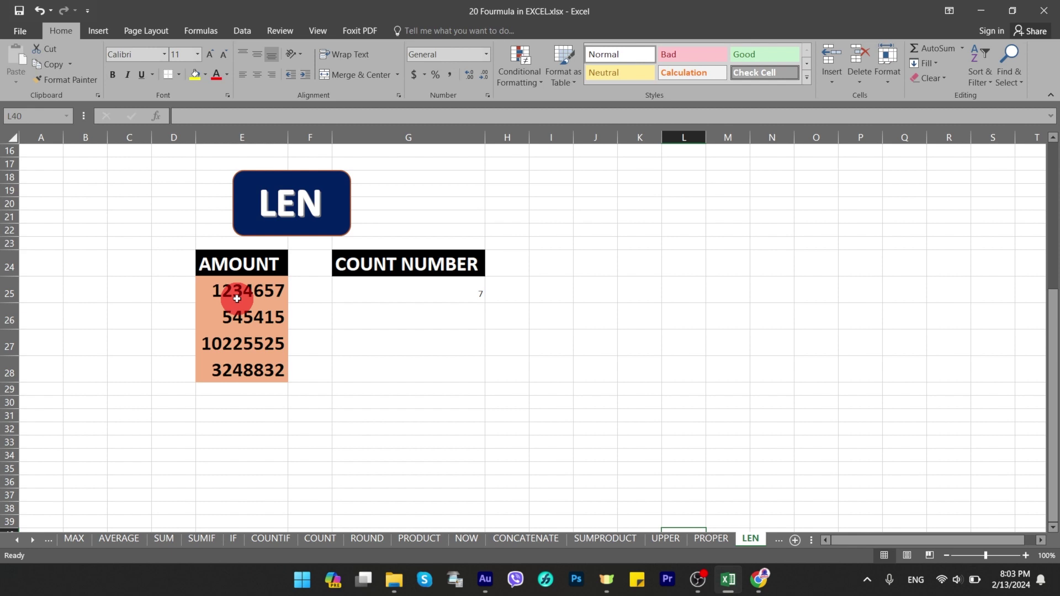
Step: Enter =LEN(E26) in G26 and fill it down to G28 to count each amount's digits
click(240, 294)
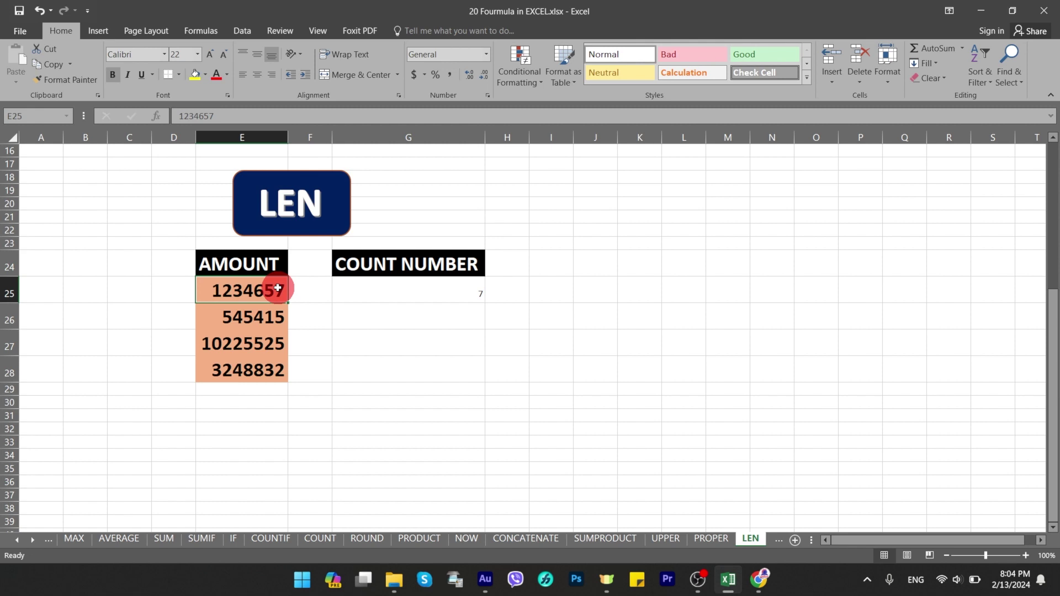
click(434, 308)
text(=)
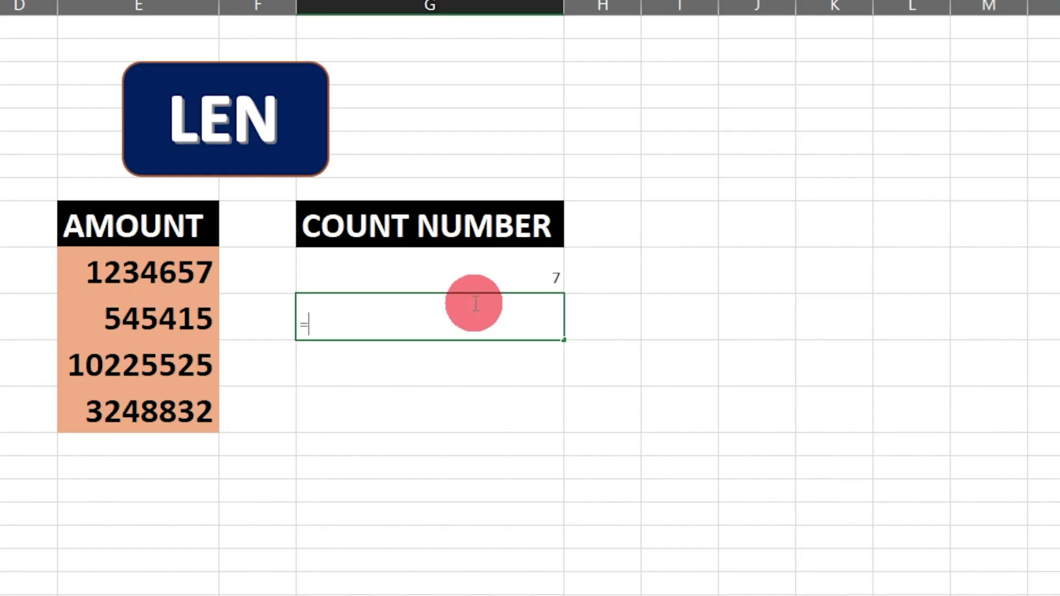
text(len)
key(Tab)
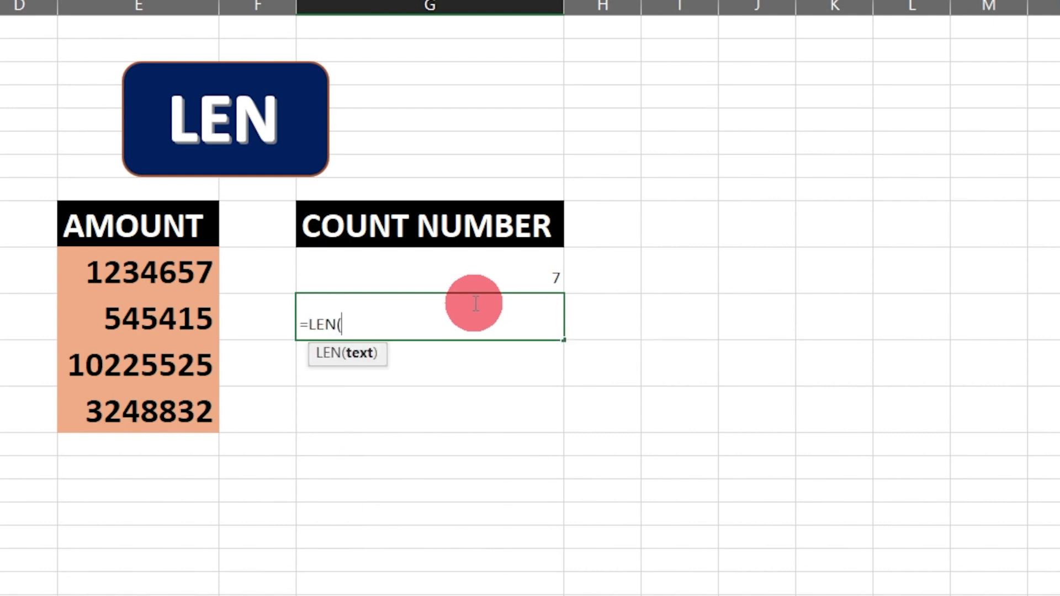
click(185, 312)
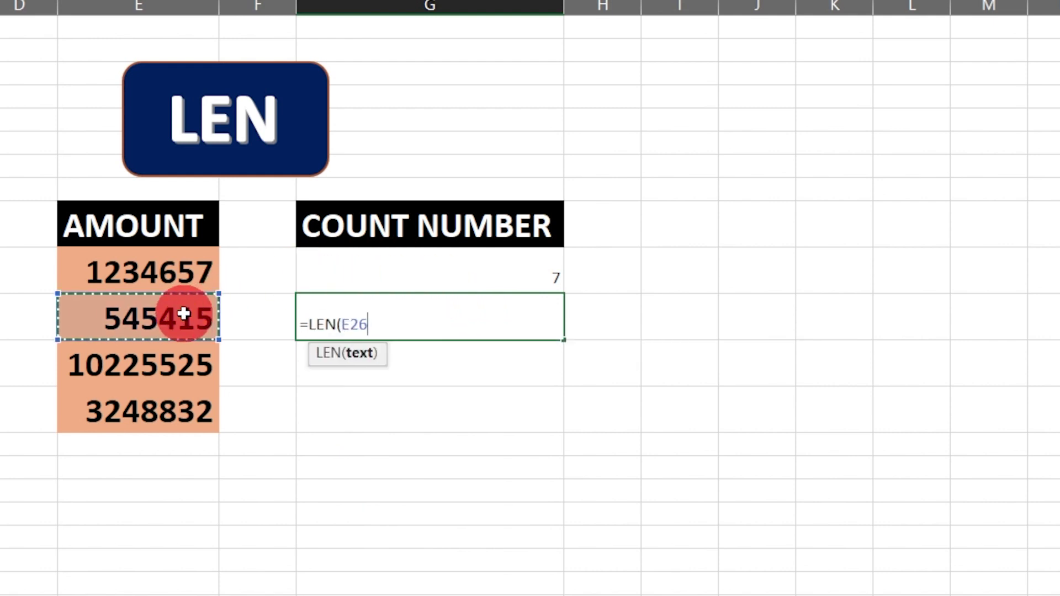
text())
key(Return)
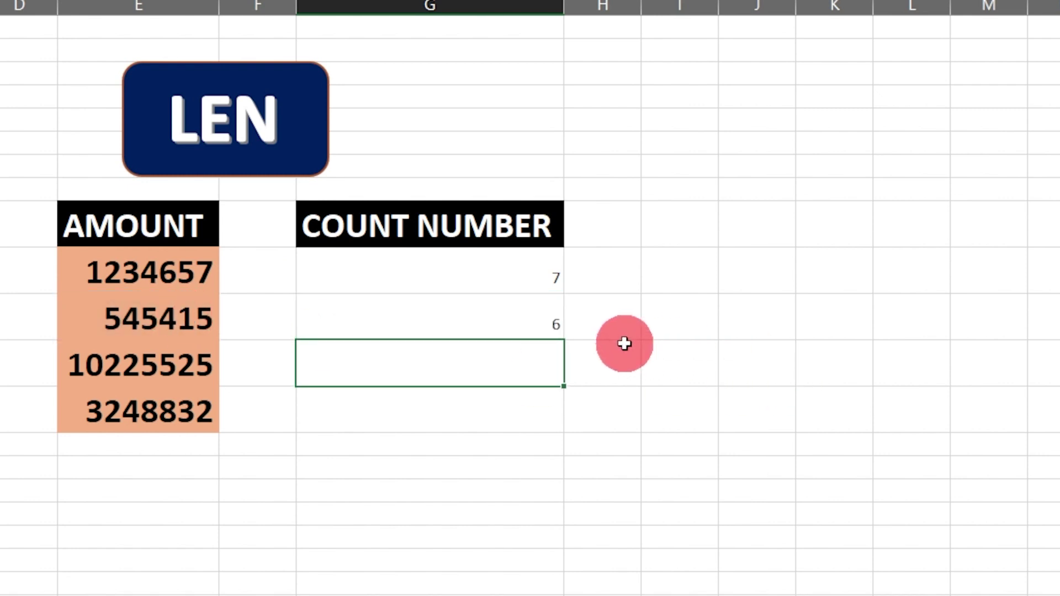
click(557, 323)
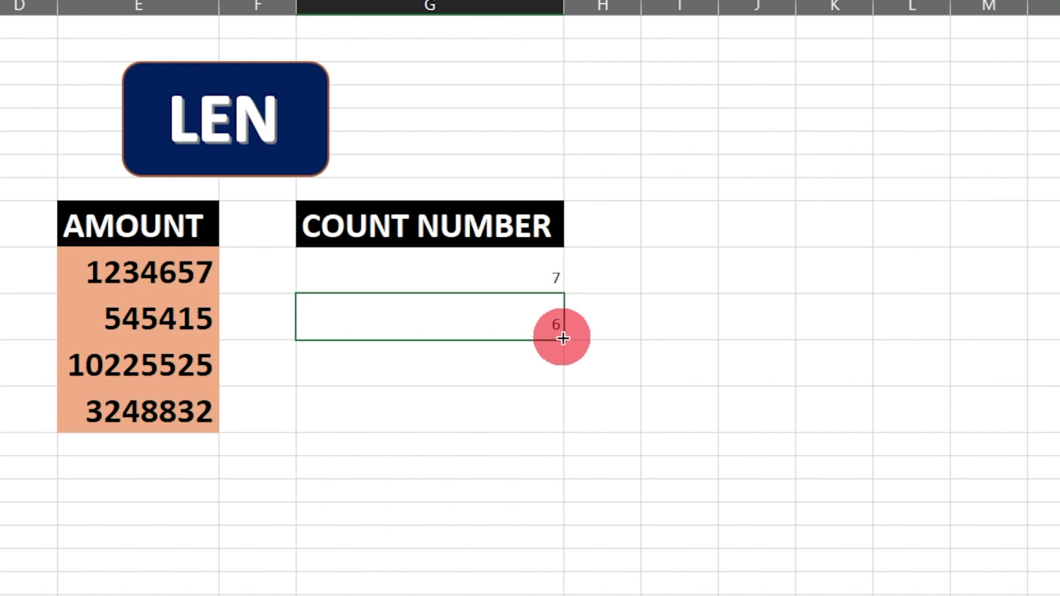
drag(563, 339, 574, 424)
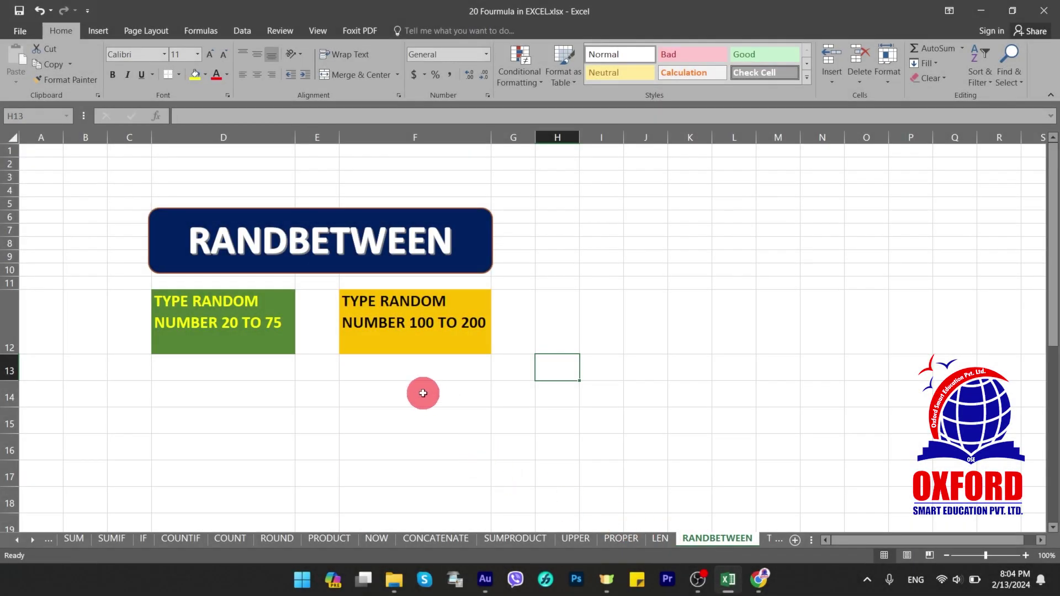
Step: Enter =RANDBETWEEN(20,75) in D14
scroll(286, 308, down, 1)
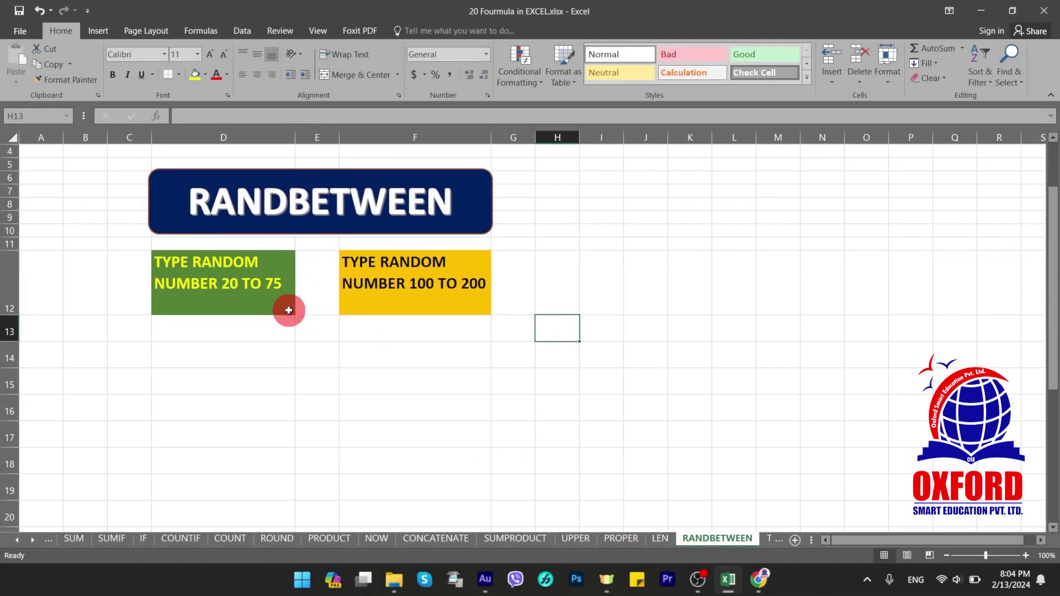
scroll(272, 297, down, 1)
click(266, 290)
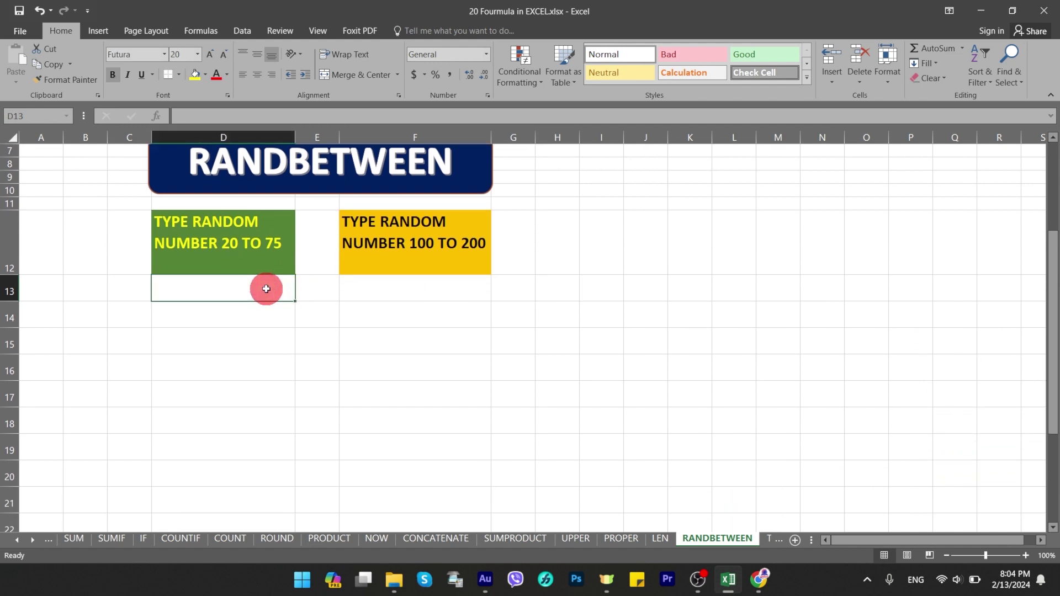
click(270, 309)
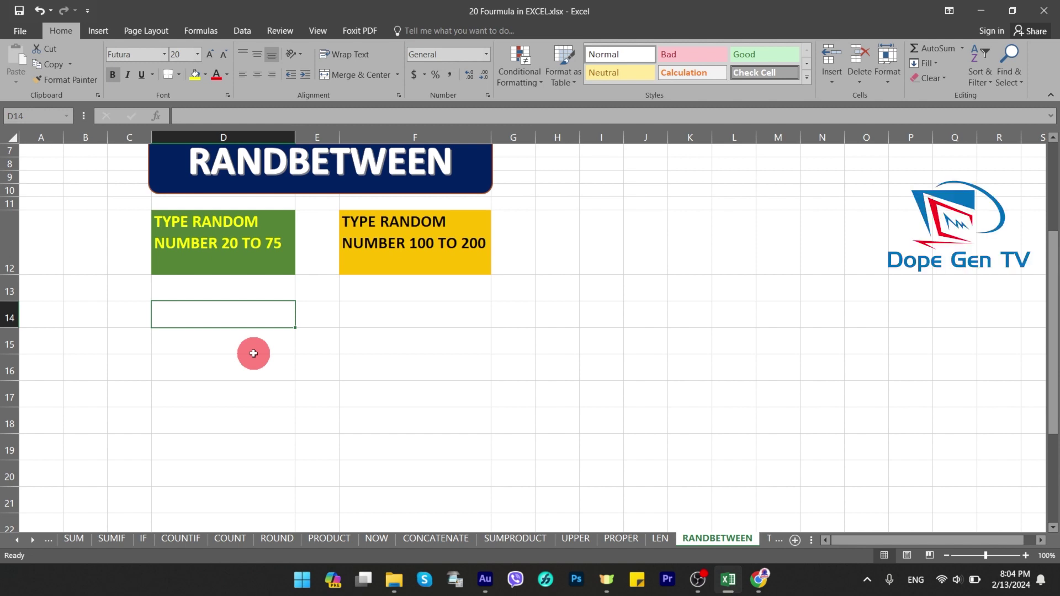
text(=)
text(rand)
key(Down)
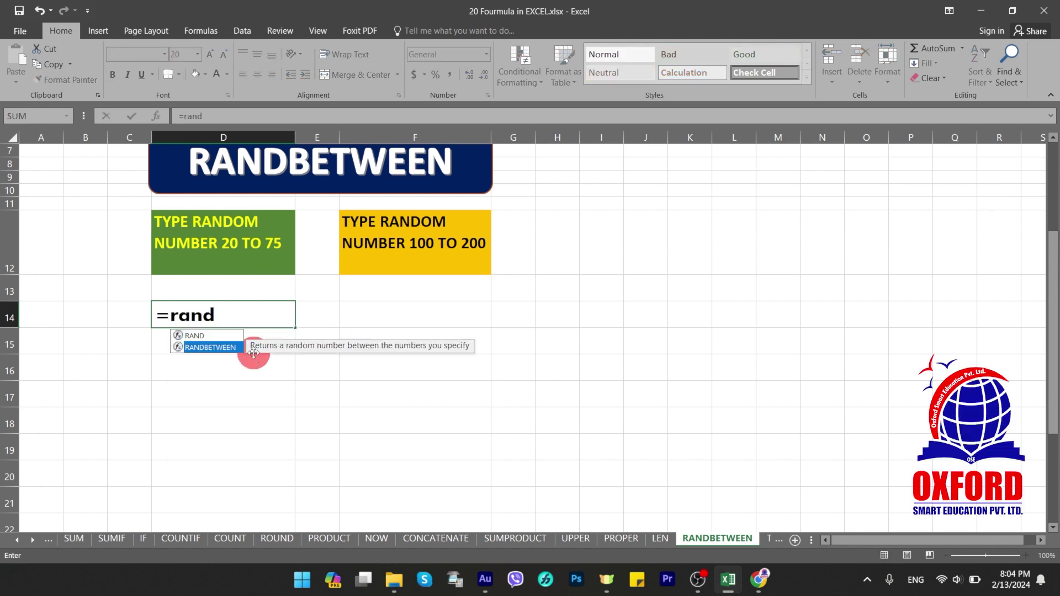
key(Tab)
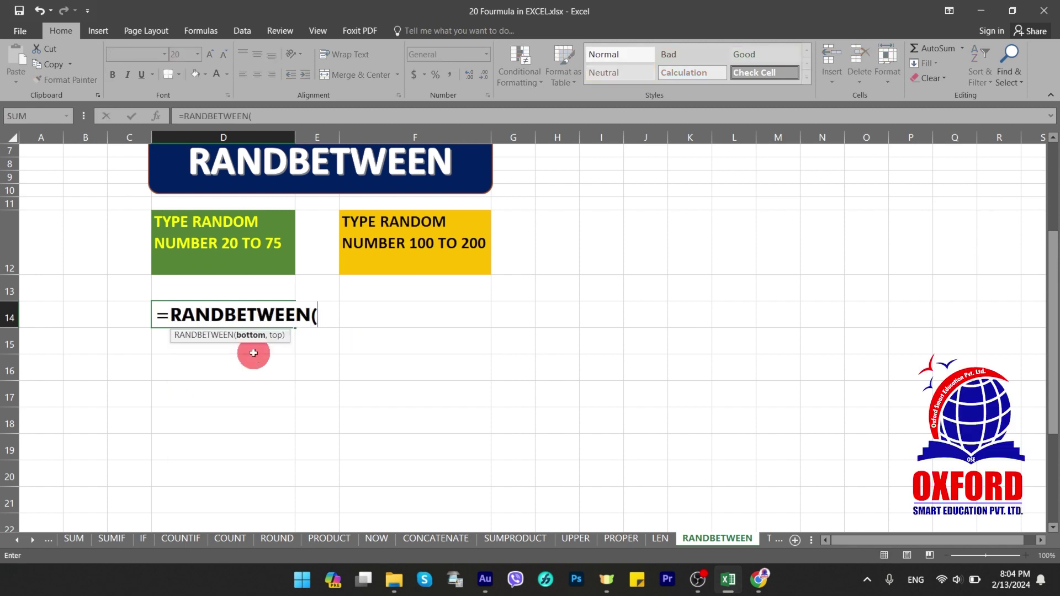
text(20,7)
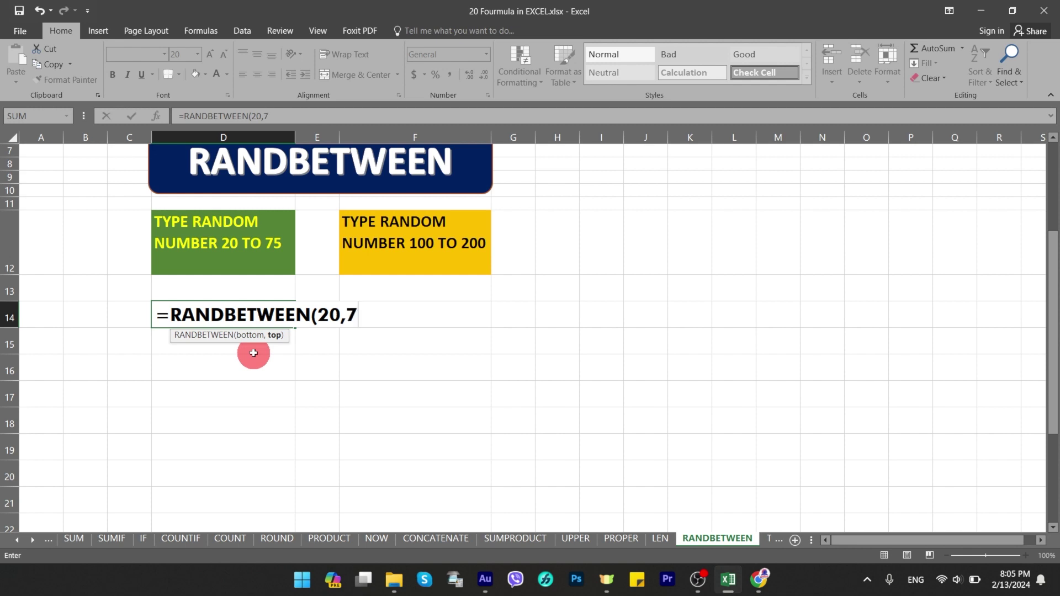
text(5))
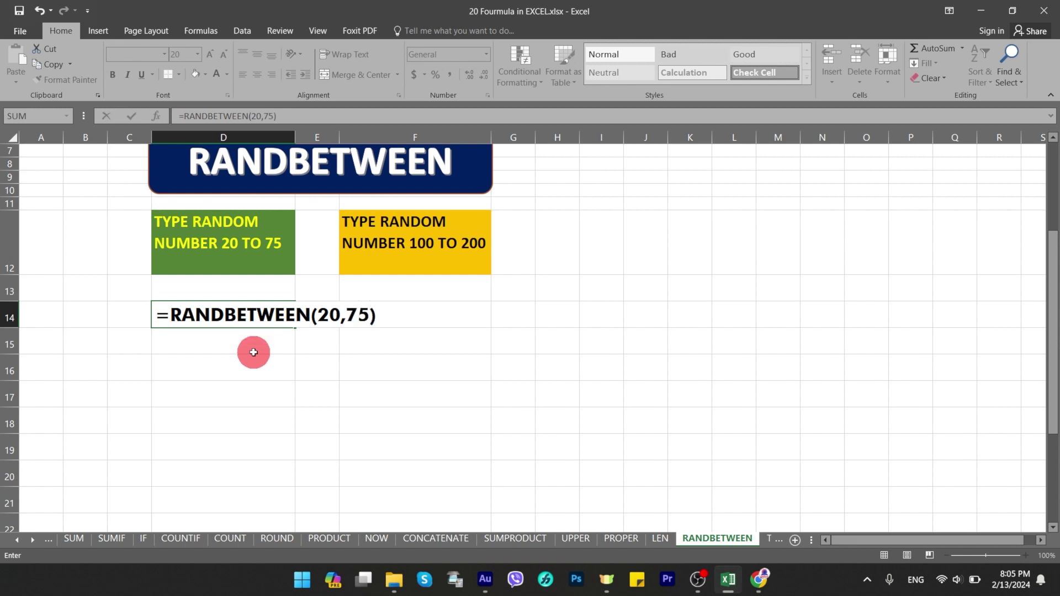
key(Return)
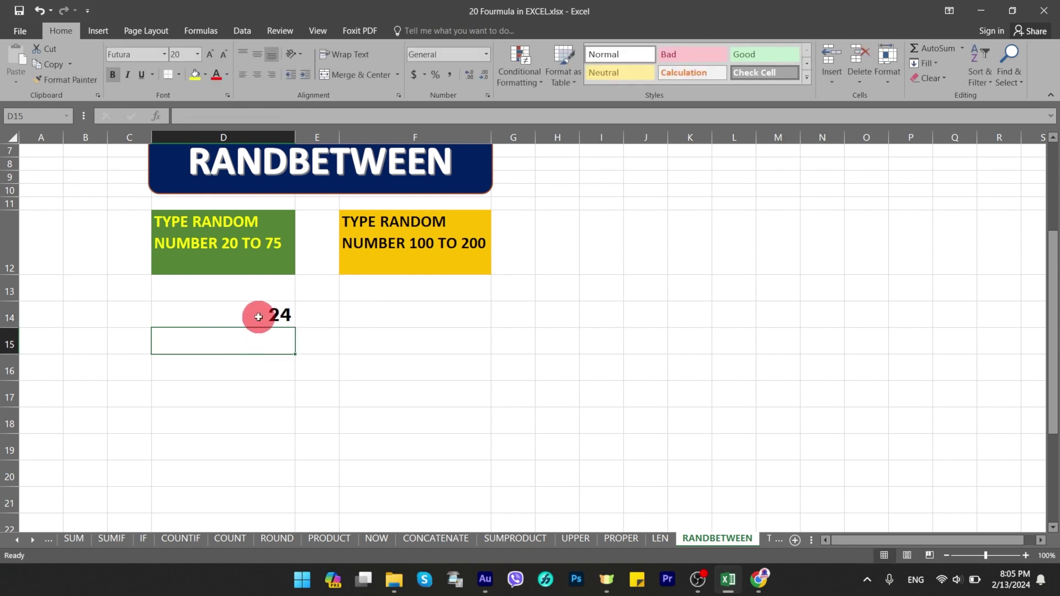
Step: Copy D14's RANDBETWEEN formula down column D to row 26
click(259, 317)
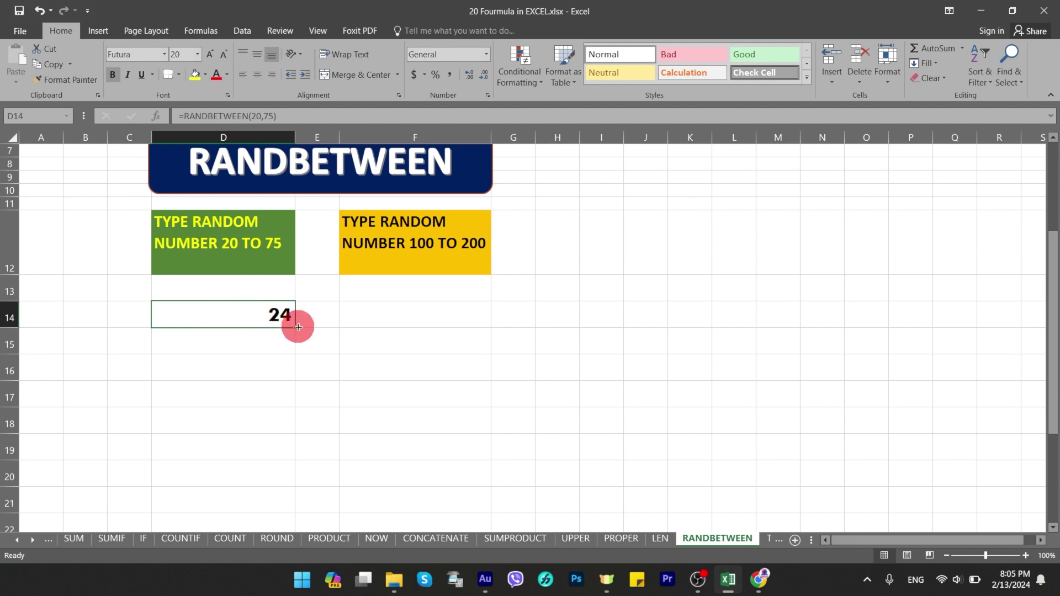
drag(293, 328, 294, 328)
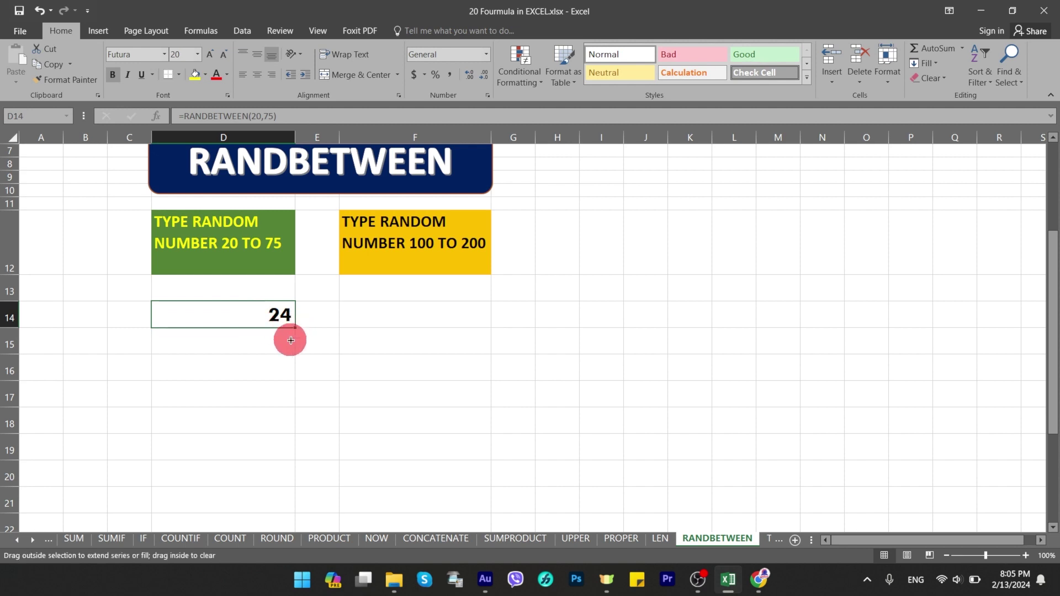
drag(293, 328, 294, 505)
scroll(361, 356, up, 1)
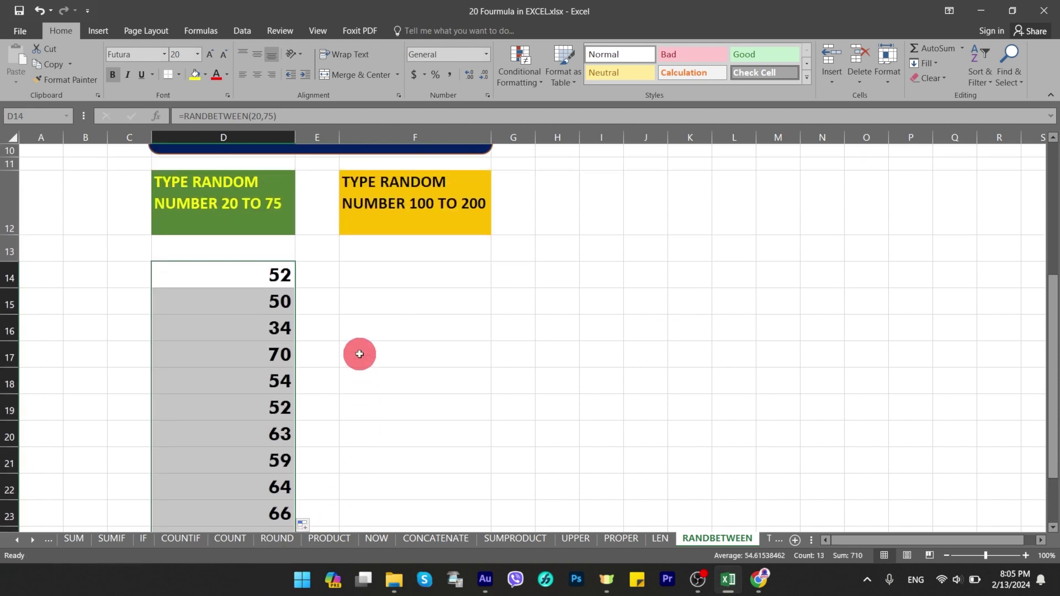
scroll(359, 354, up, 2)
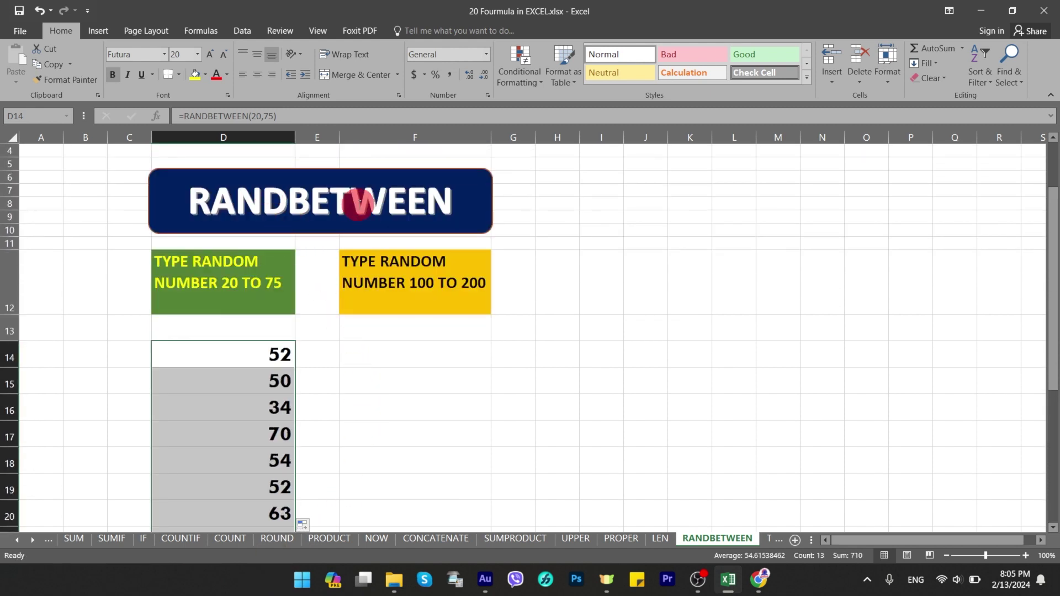
click(384, 353)
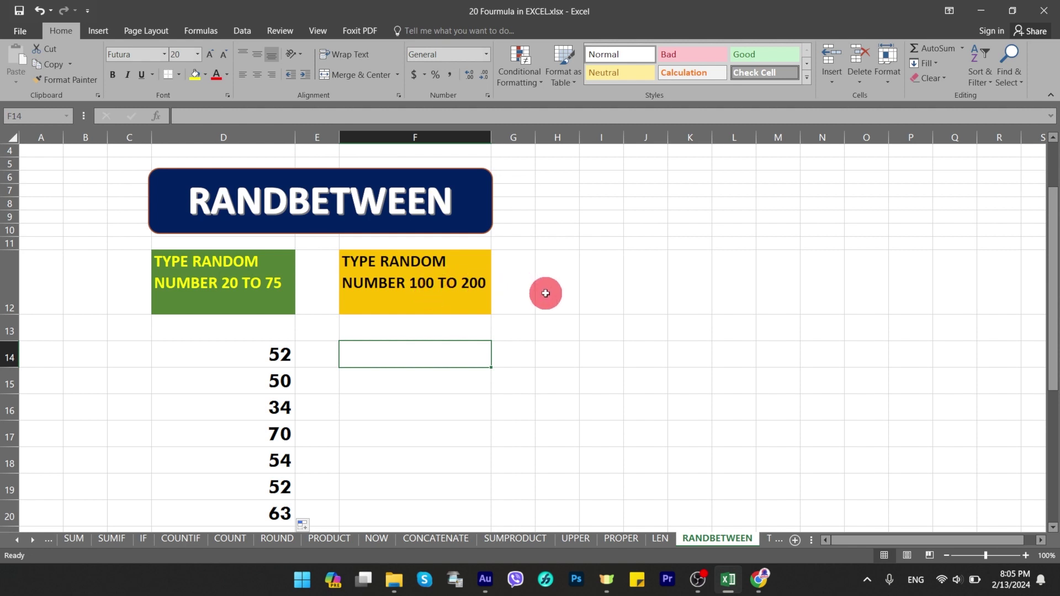
Step: Enter =RANDBETWEEN(100,200) in F14 and fill it down to F26
text(=)
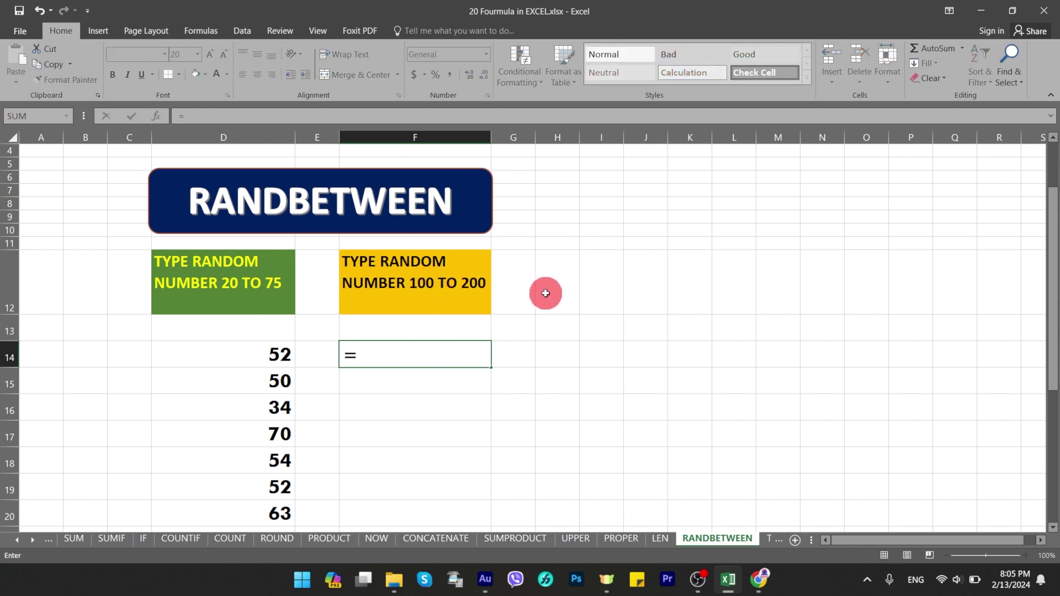
text(rand)
key(Down)
key(Tab)
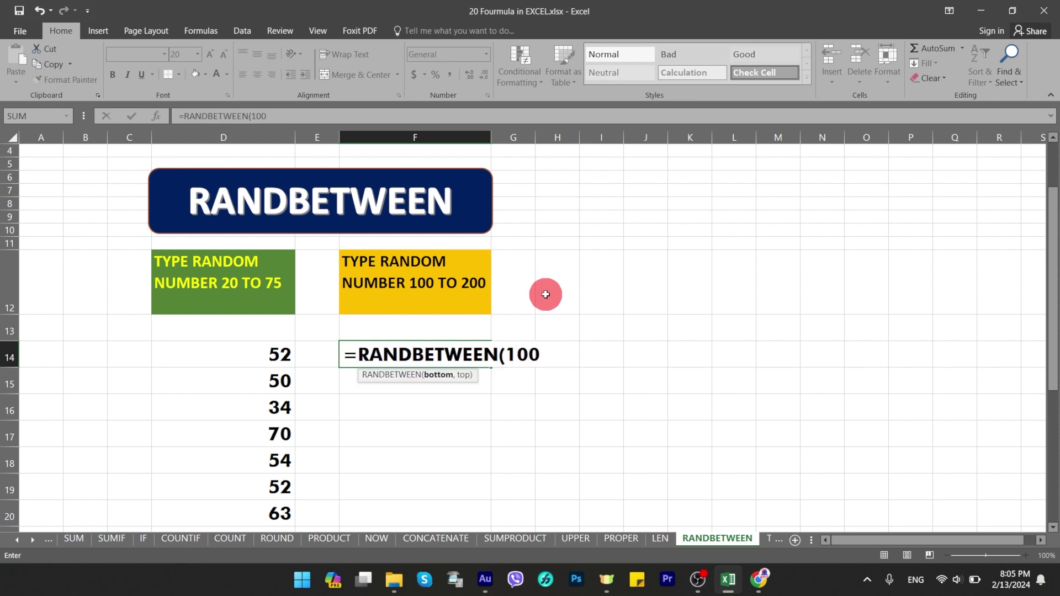
text(,200)
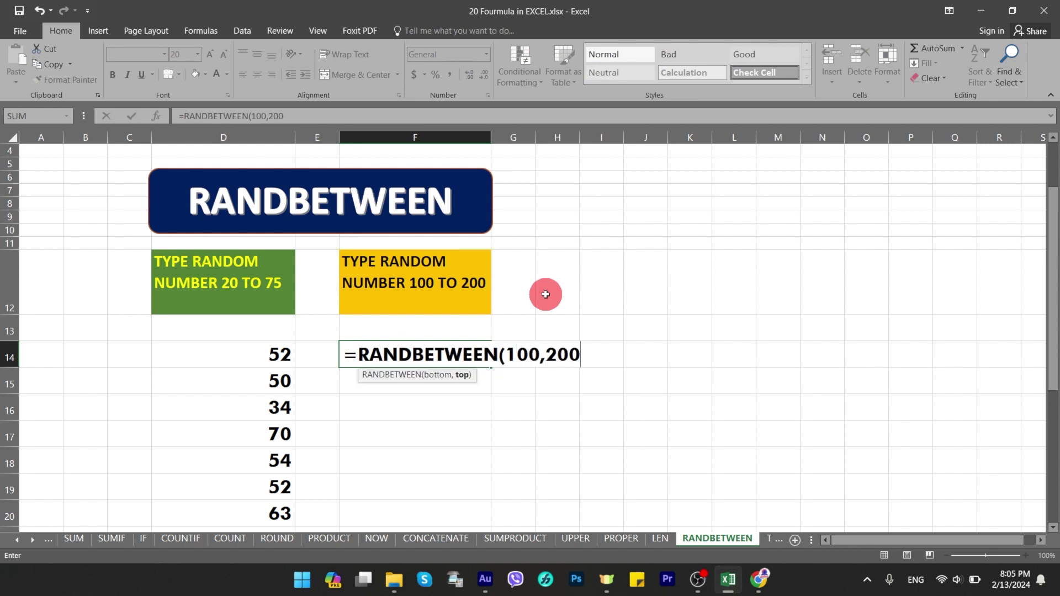
text())
key(Return)
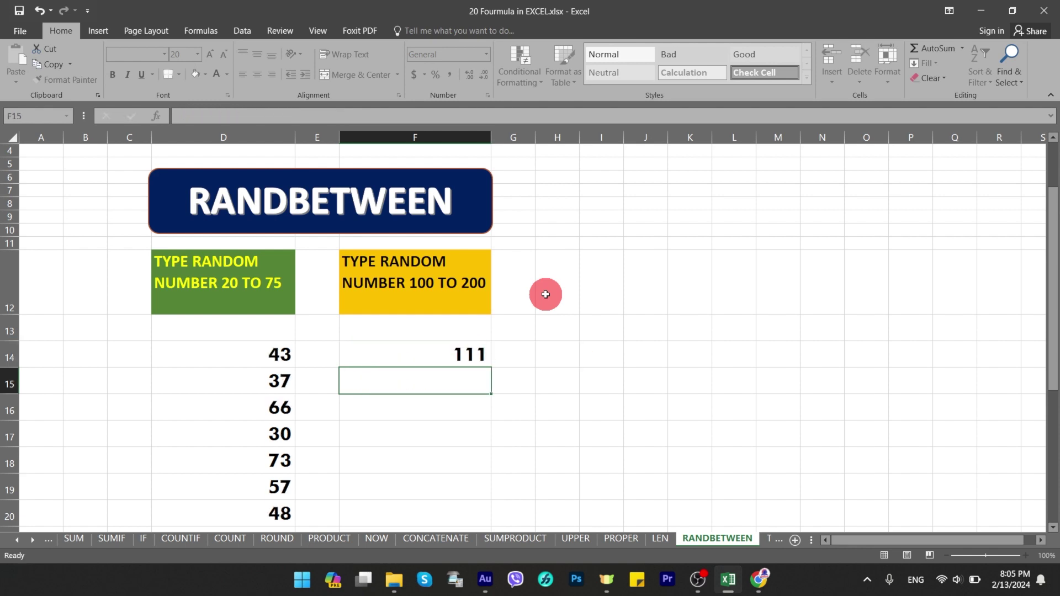
scroll(470, 313, down, 1)
click(470, 314)
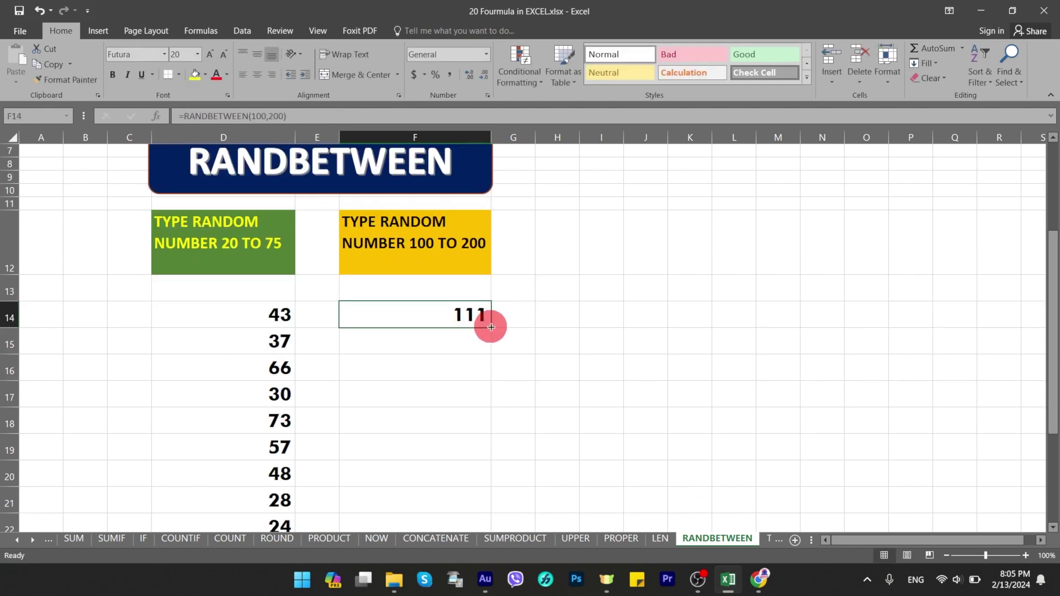
drag(491, 328, 492, 593)
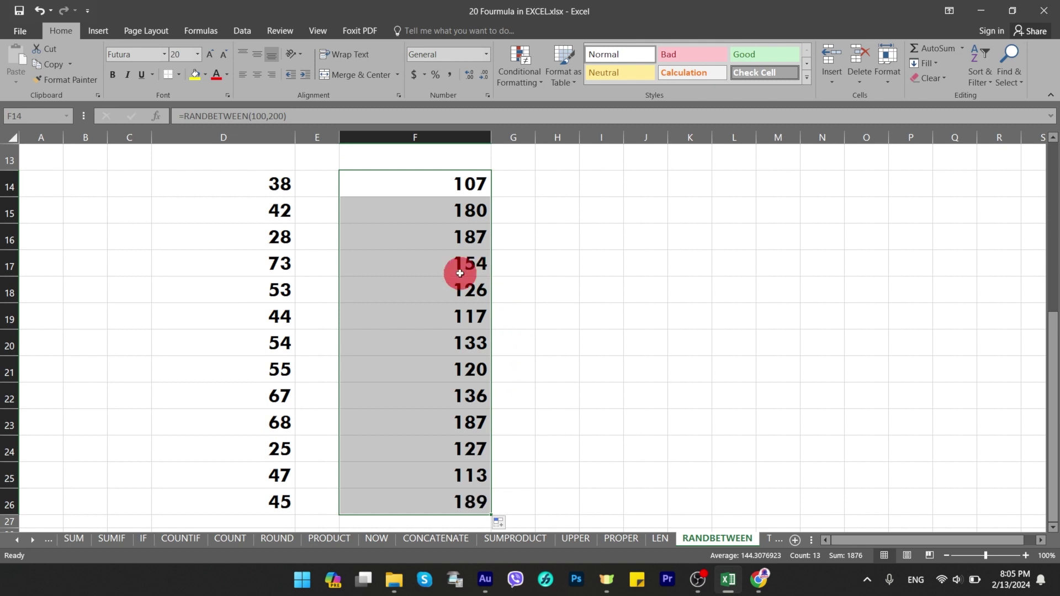
scroll(458, 276, up, 1)
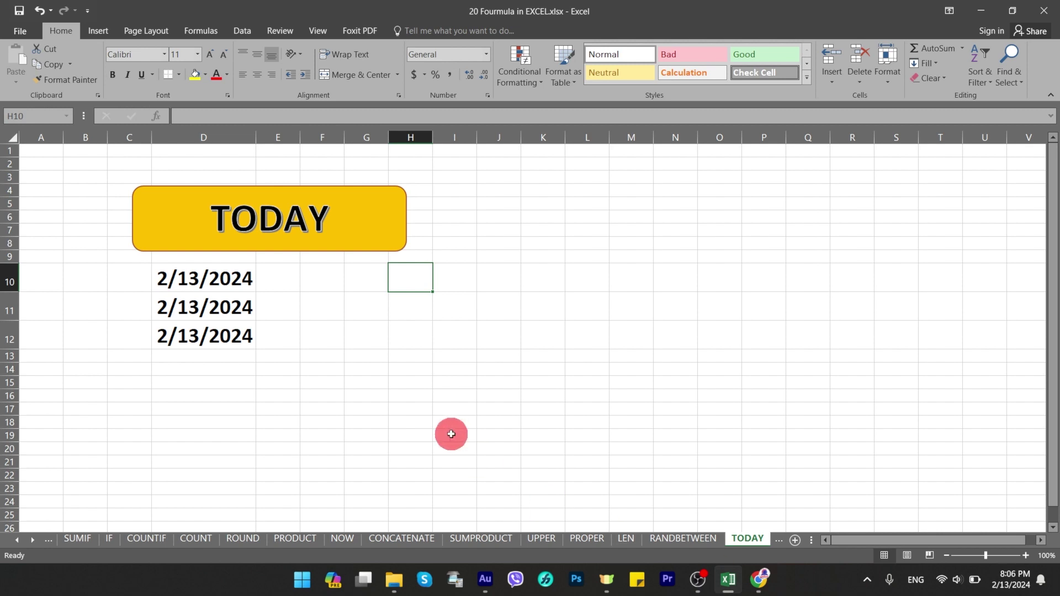
Step: Enter =TODAY() in H10 so it shows 2/13/2024
text(=)
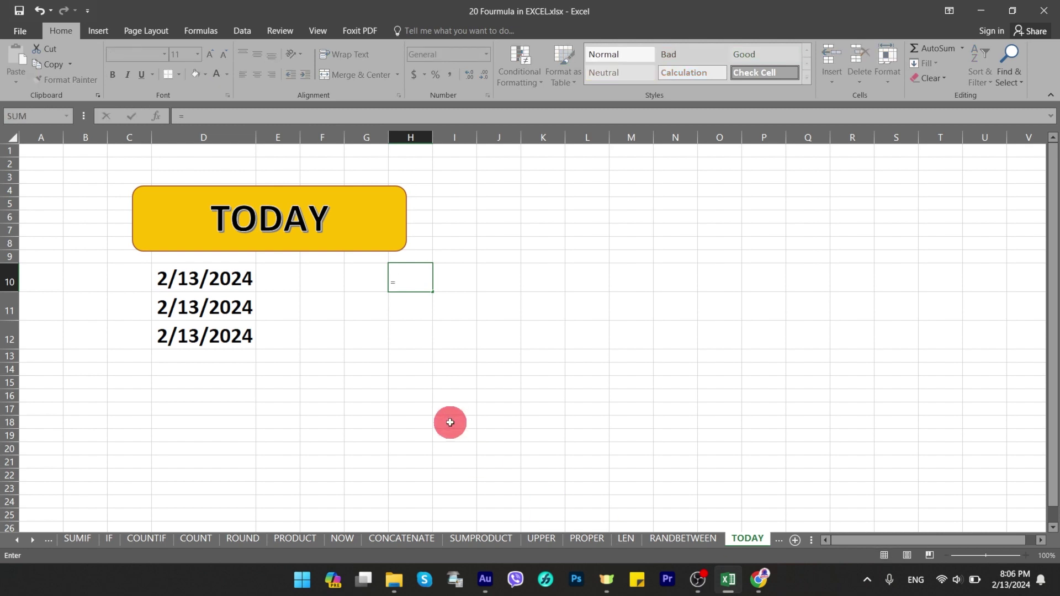
text(today)
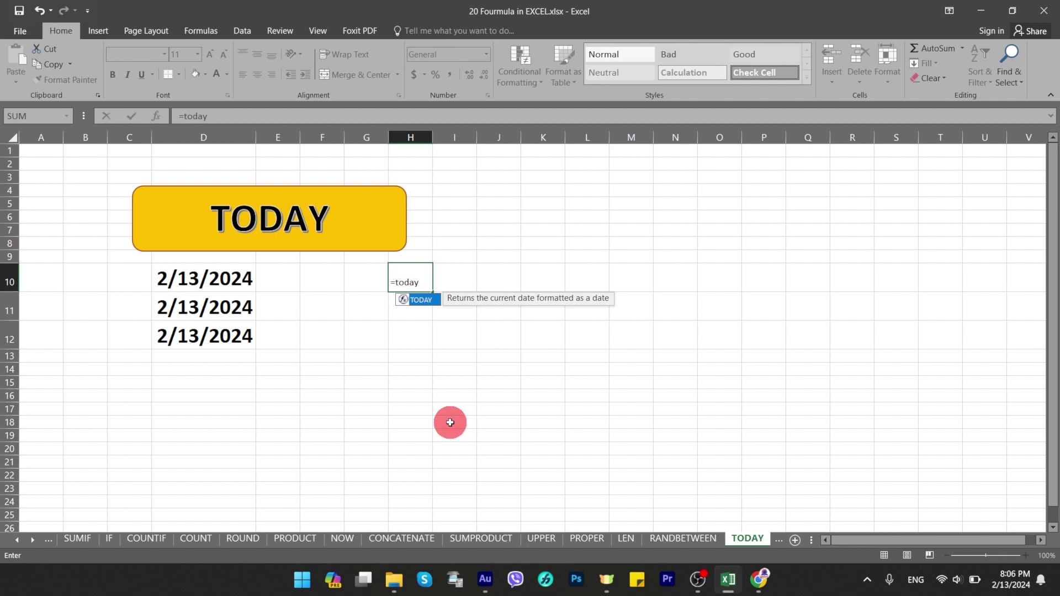
text(())
key(Return)
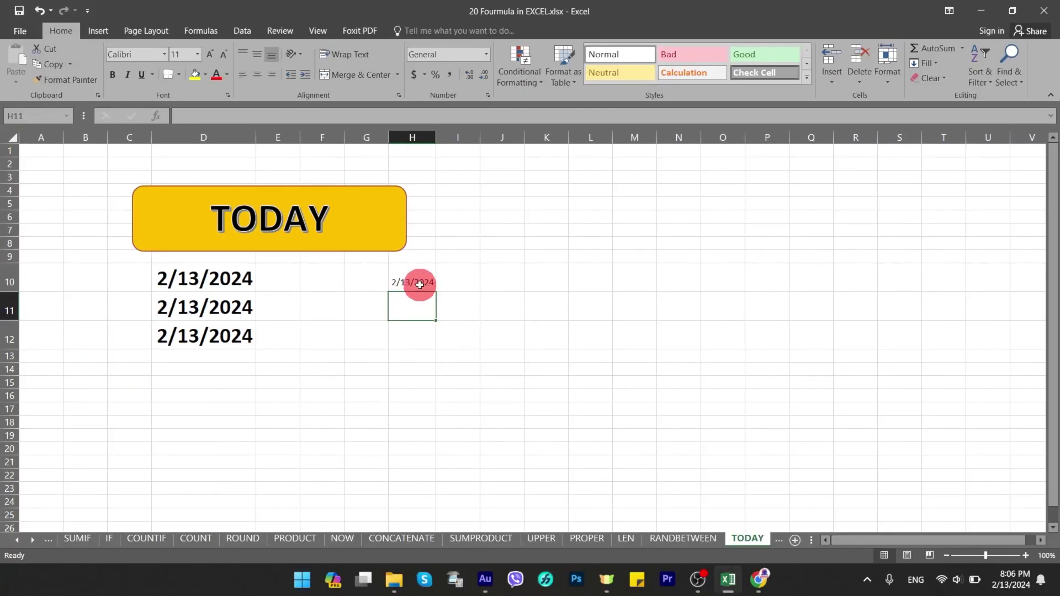
key(ctrl+Page_Down)
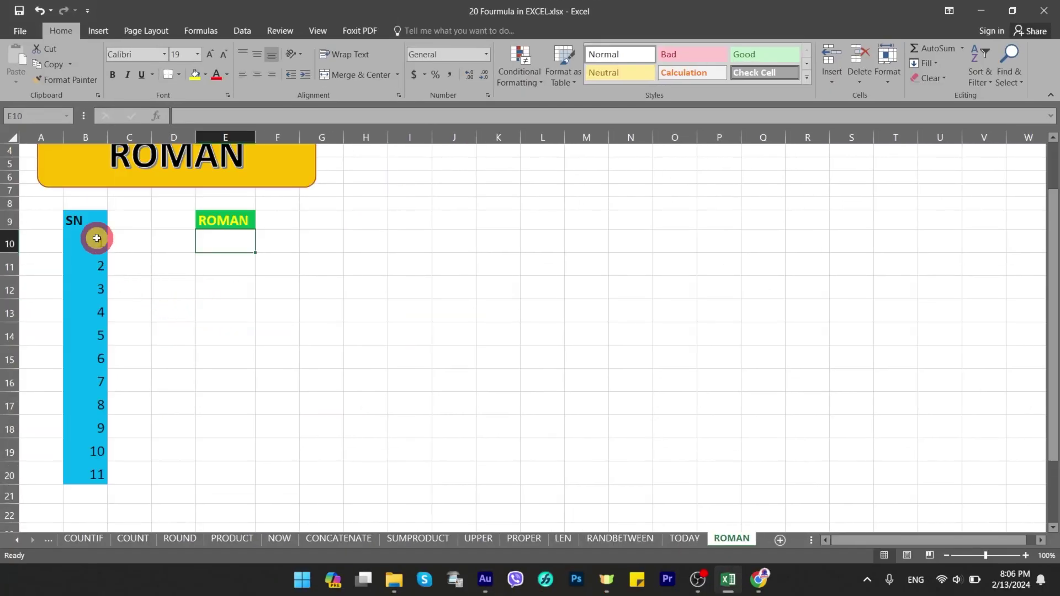
Step: Point out the SN numbers in column B, starting from 1 in B10
click(97, 243)
click(98, 266)
click(98, 290)
click(98, 315)
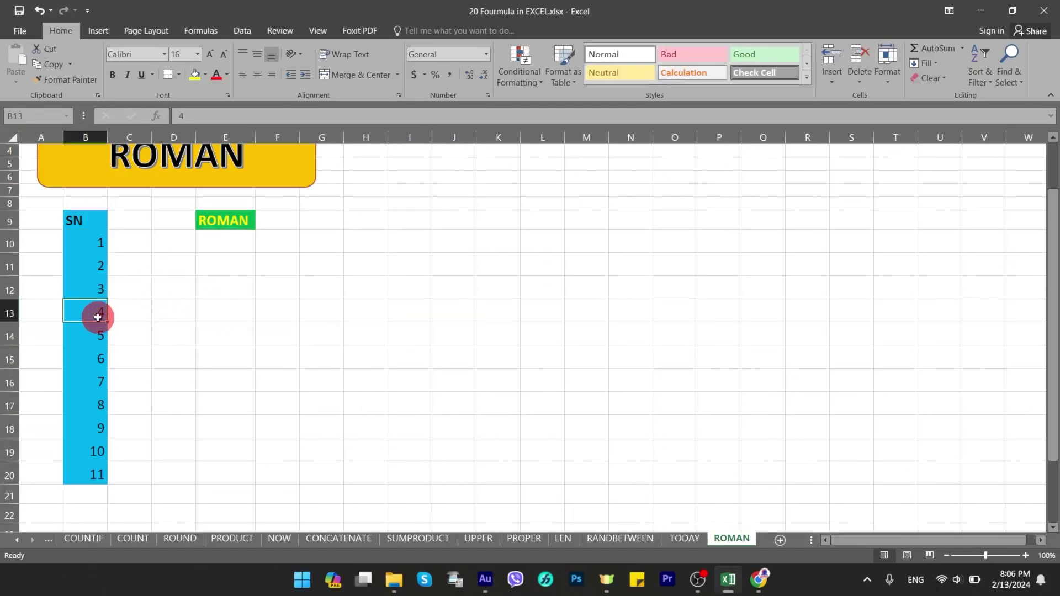
click(100, 241)
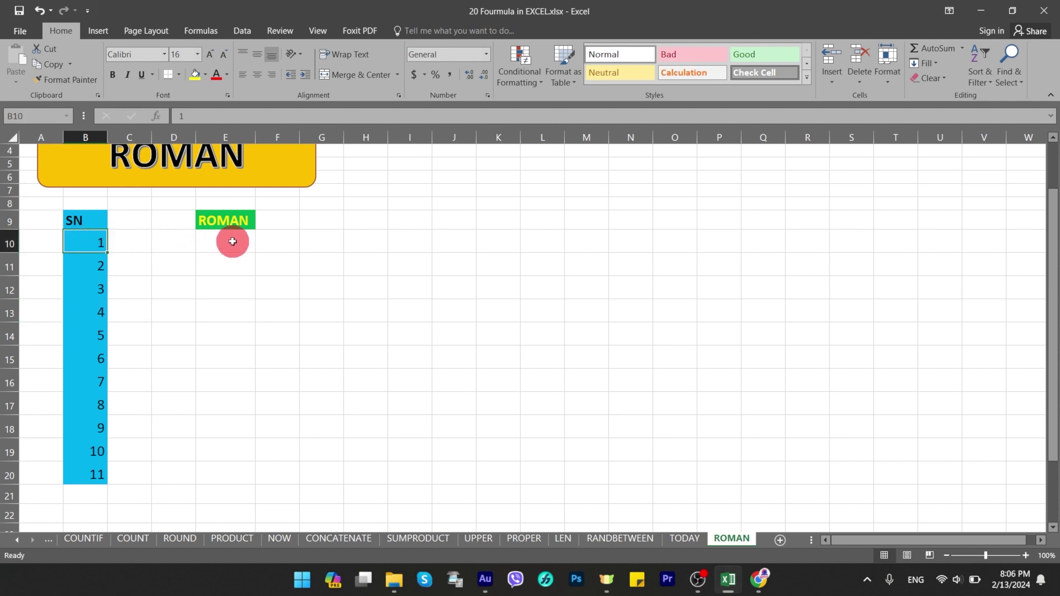
Step: Enter =ROMAN(B10) in E10 and fill it down to E20
click(232, 241)
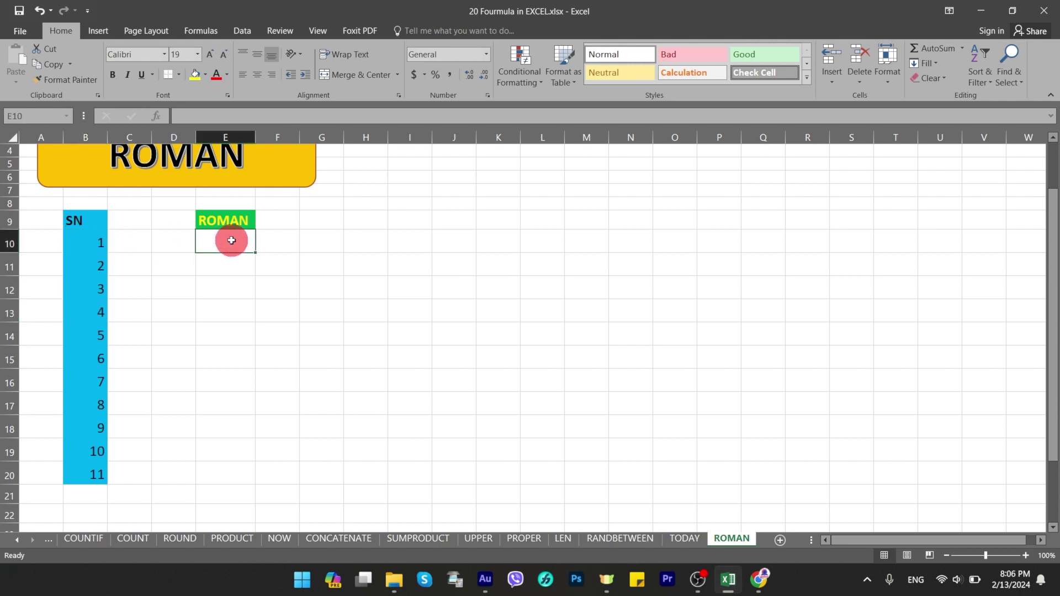
text(=roma)
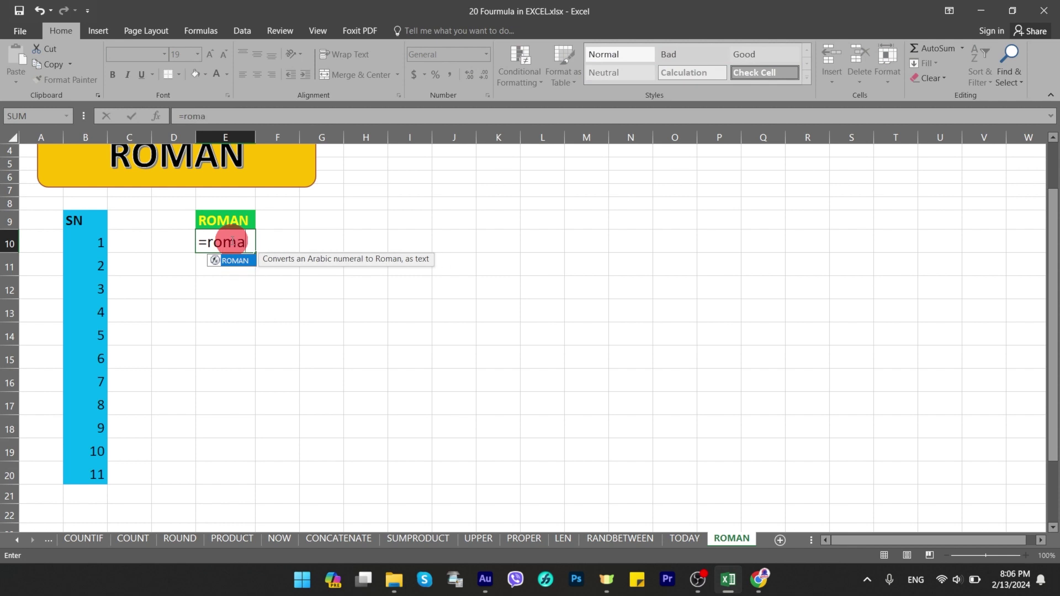
key(Tab)
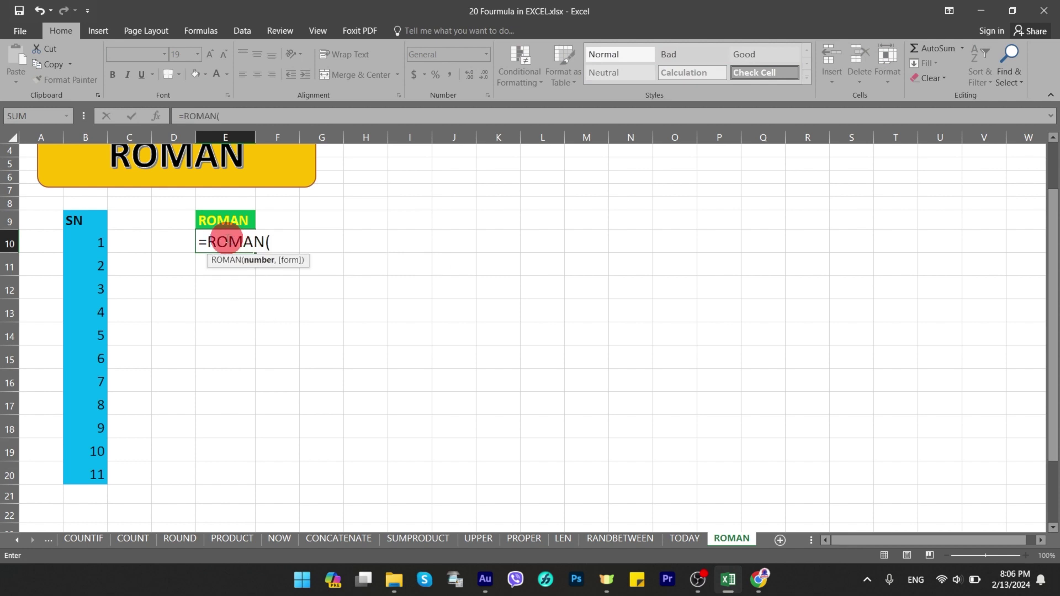
click(96, 241)
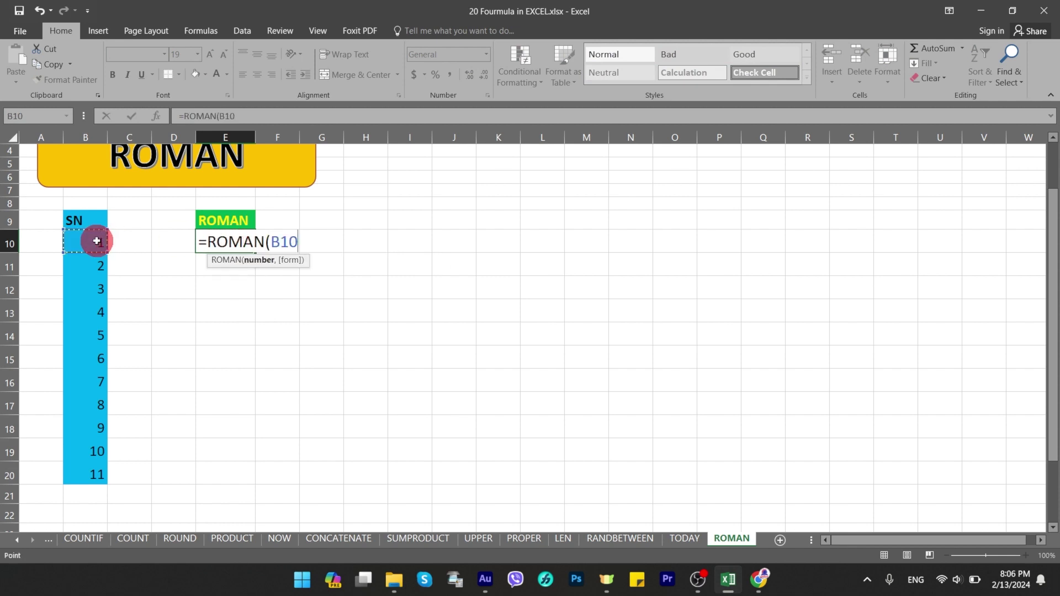
text())
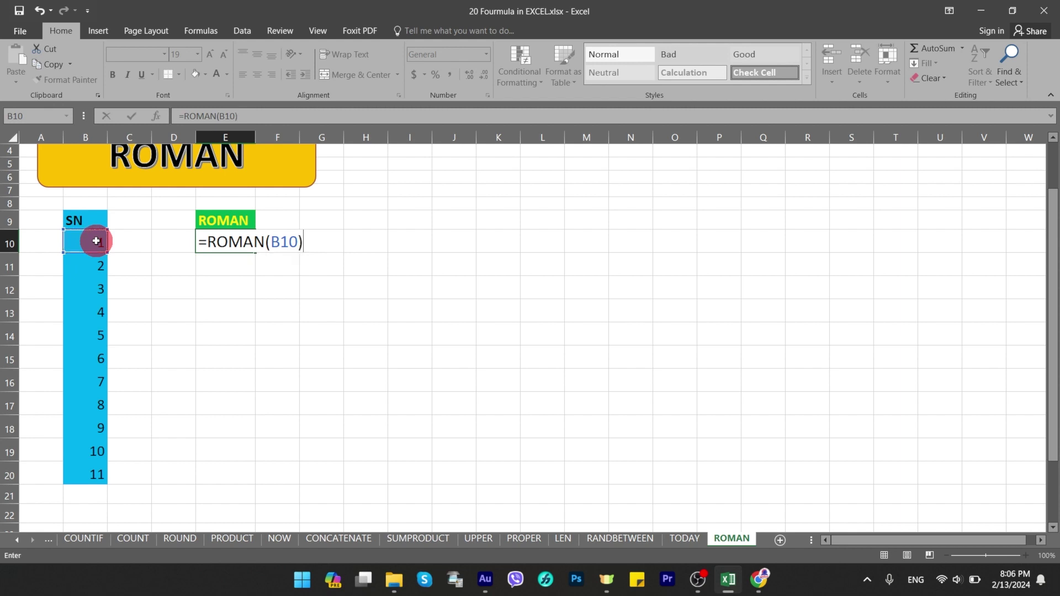
key(Return)
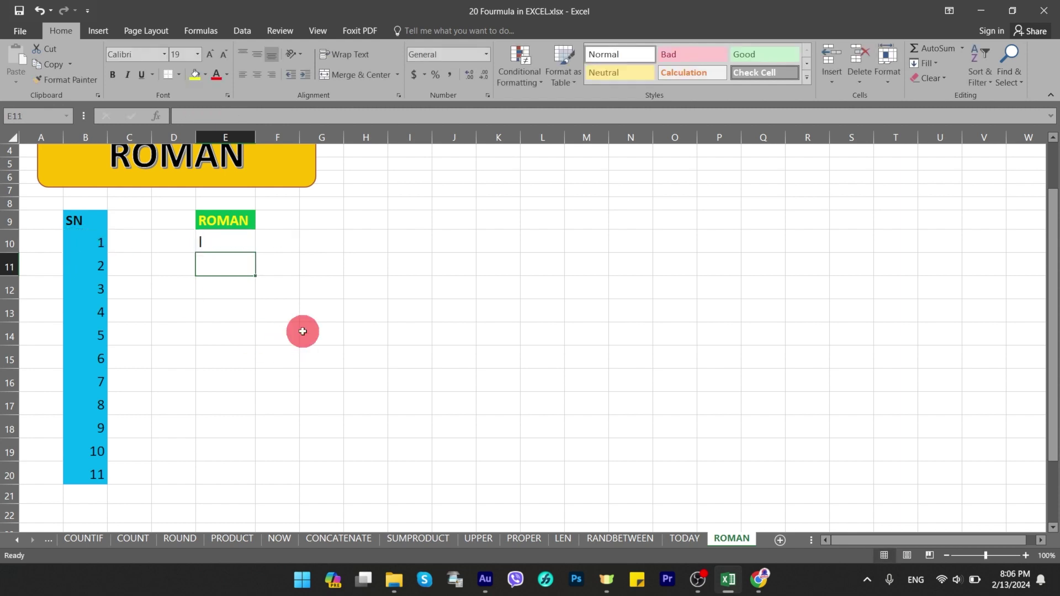
click(238, 239)
drag(252, 250, 257, 482)
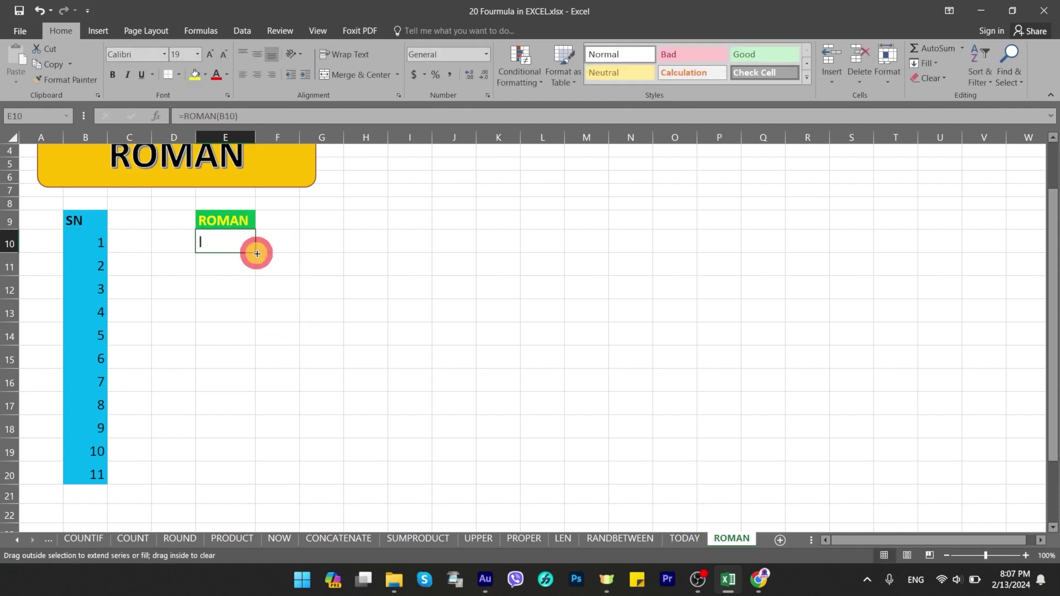